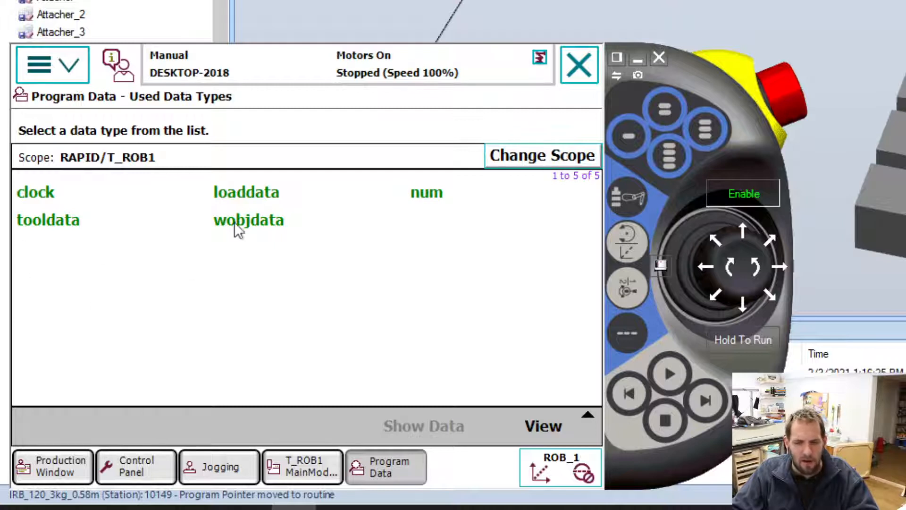
Review the existing data under each used data type: tooldata, wobjdata, clock, num and loaddata.
double_click(54, 223)
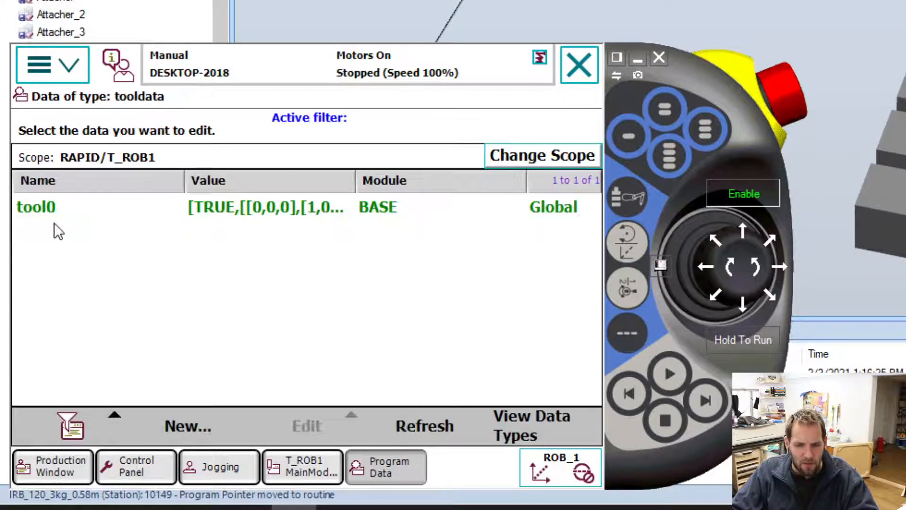
click(73, 207)
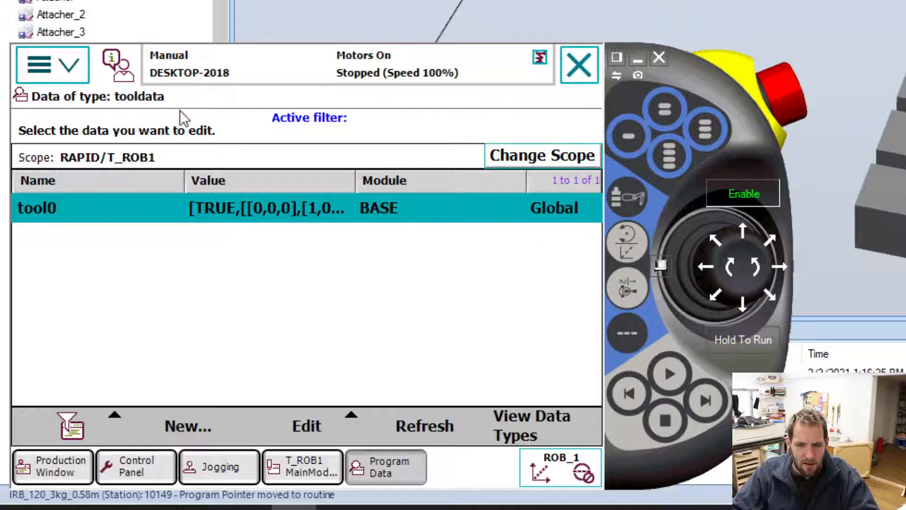
click(507, 428)
click(236, 220)
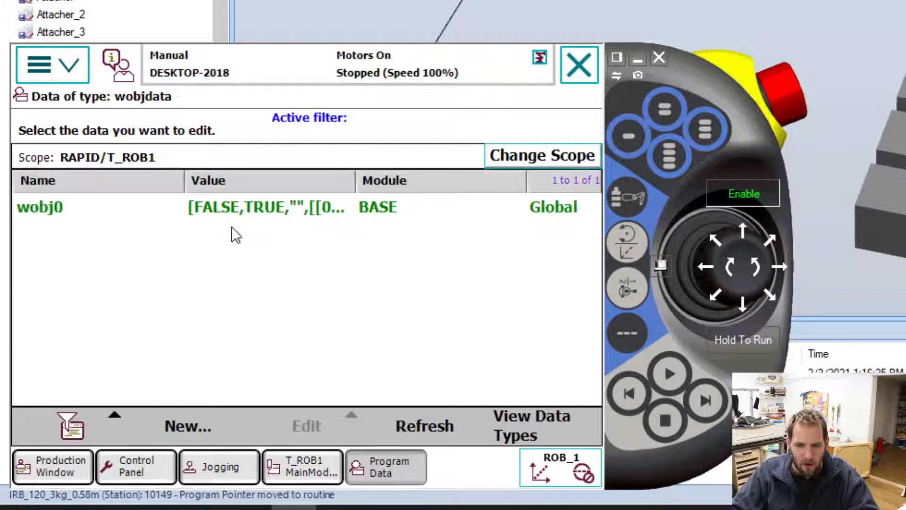
click(32, 219)
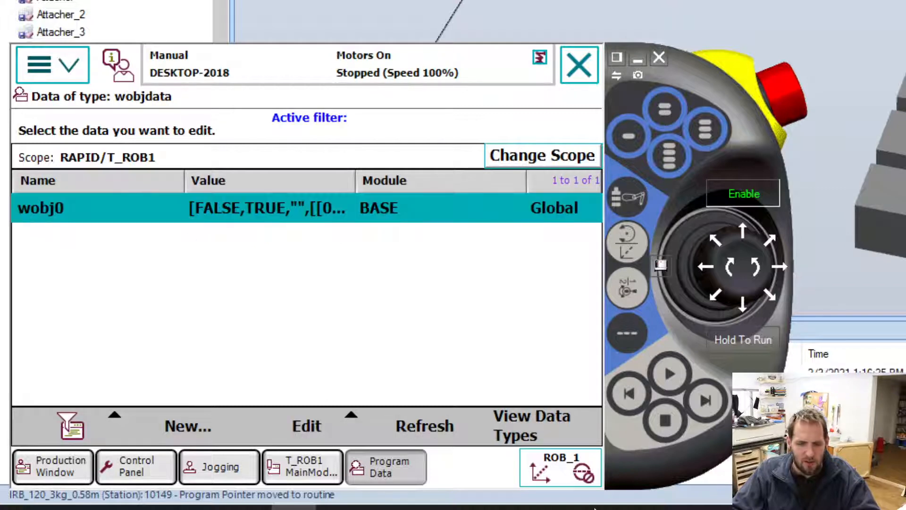
click(545, 439)
click(46, 189)
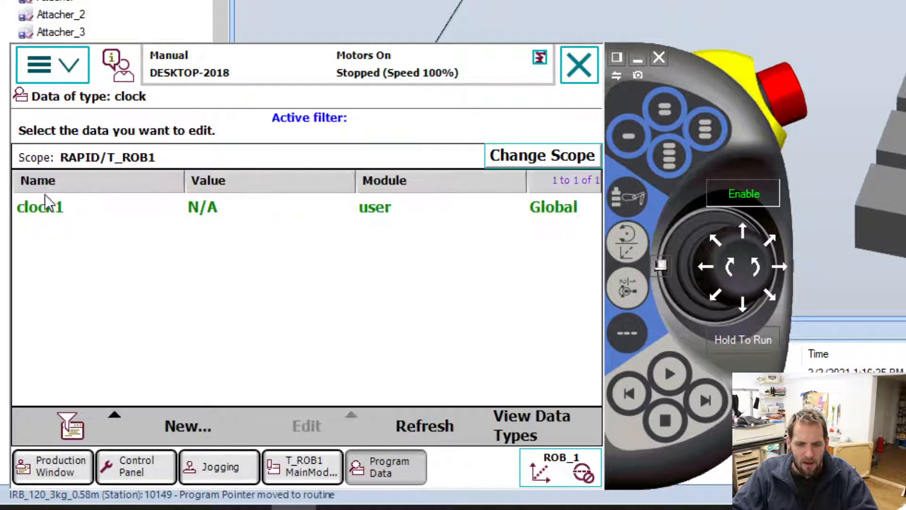
click(543, 432)
click(432, 203)
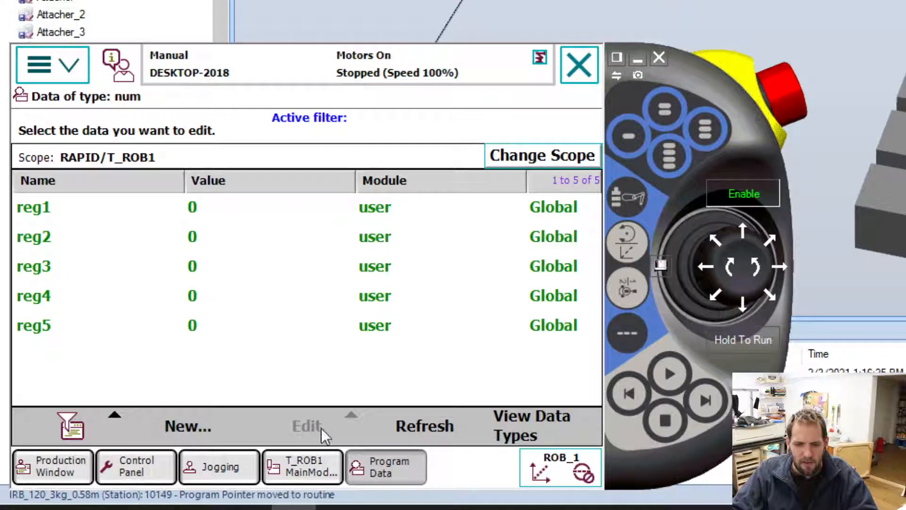
click(559, 431)
click(273, 194)
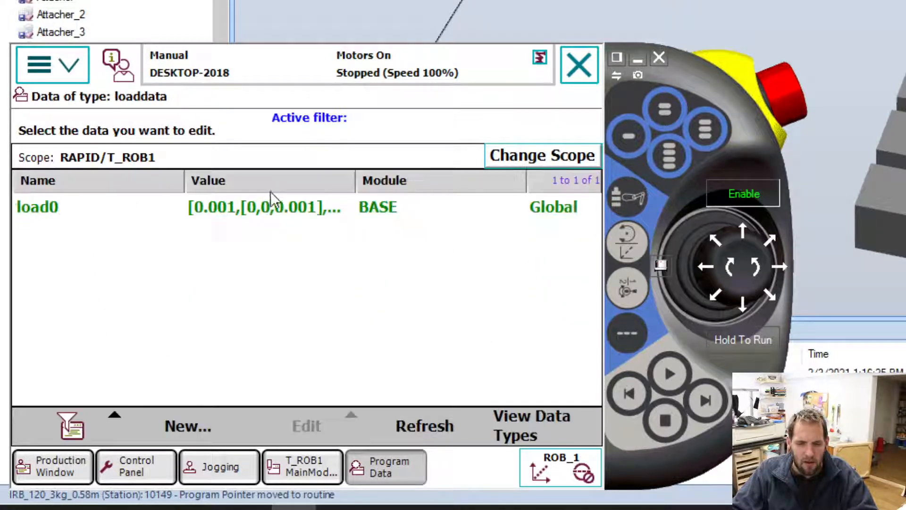
click(520, 418)
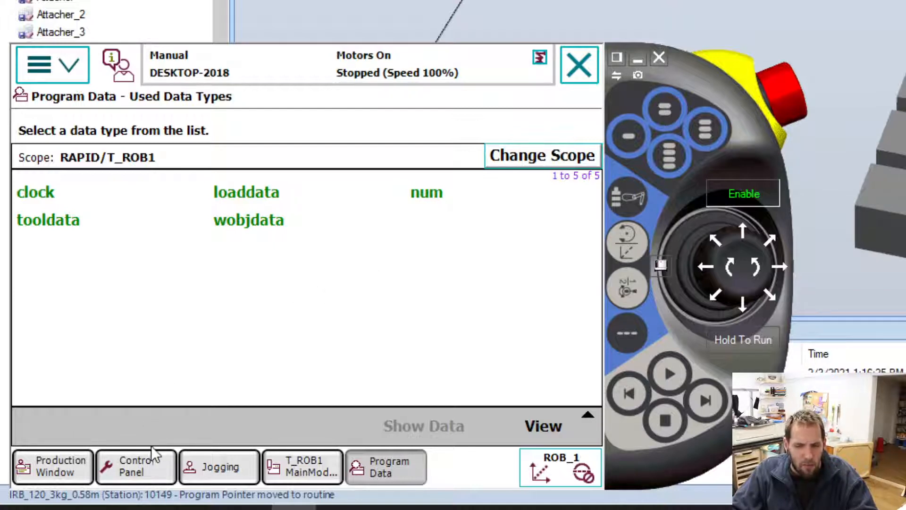
Switch the program data view to All Data Types and look through the whole list.
click(549, 438)
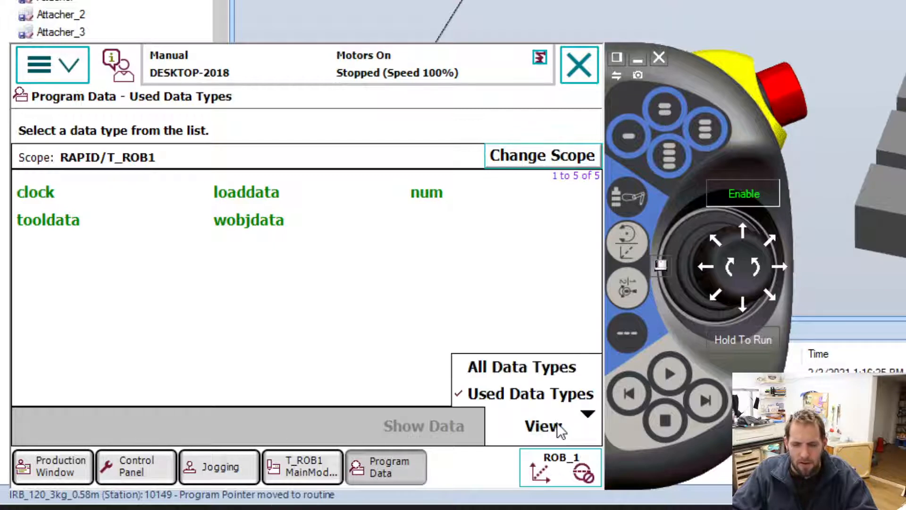
click(549, 370)
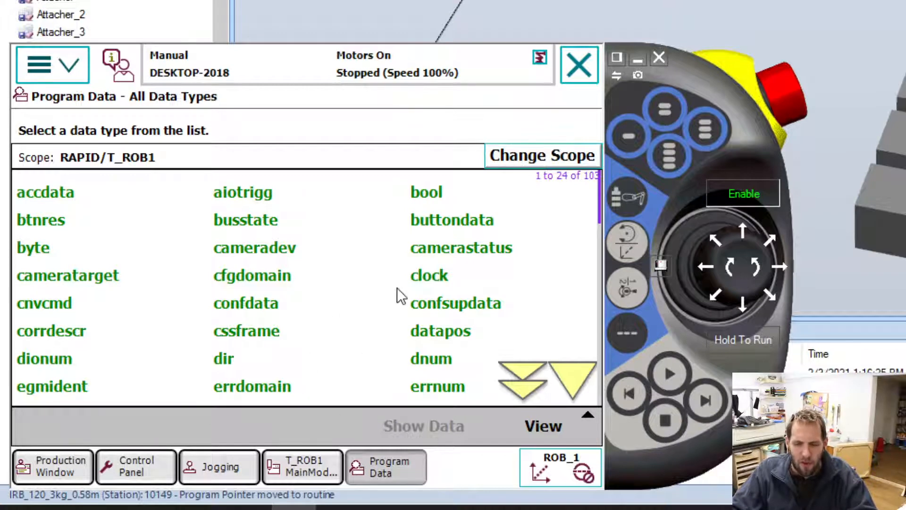
click(516, 374)
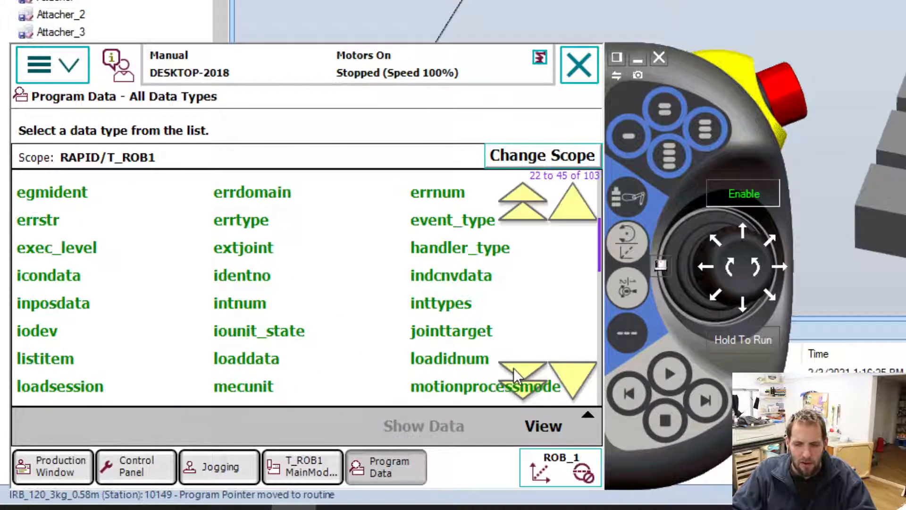
click(515, 372)
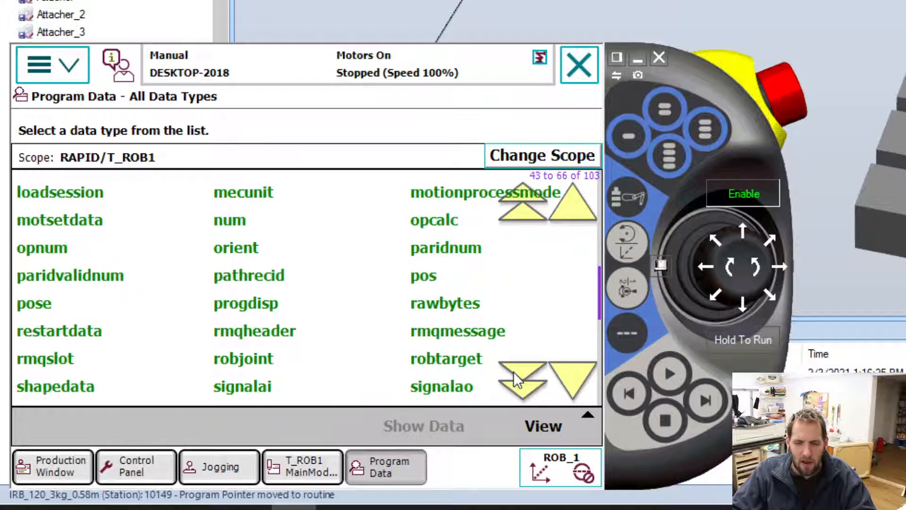
click(527, 377)
click(524, 380)
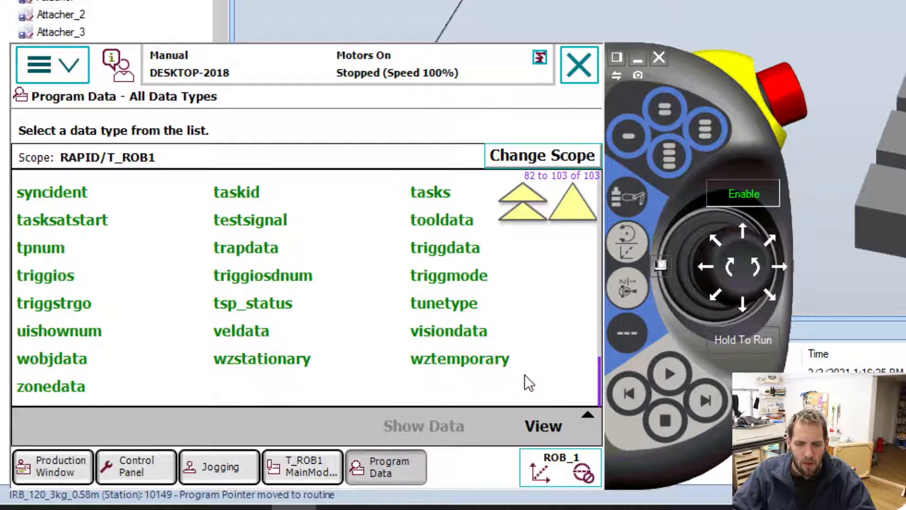
click(519, 199)
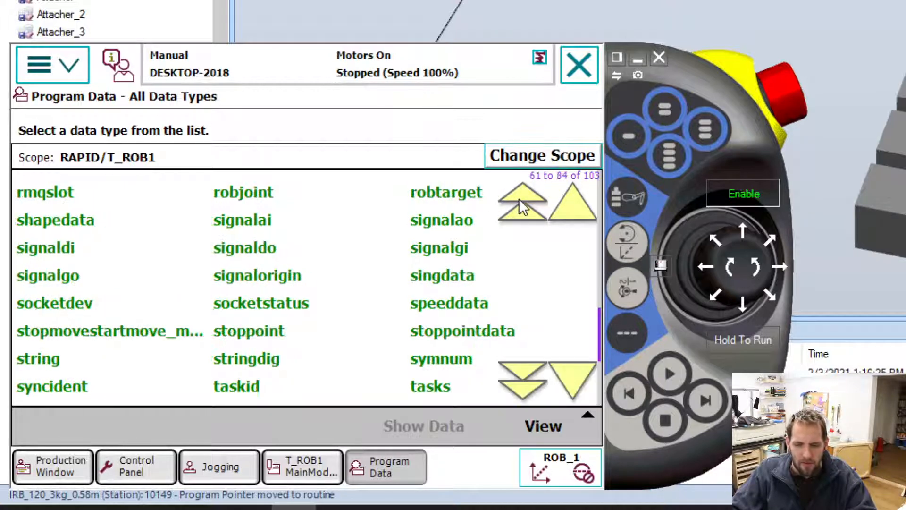
click(519, 200)
click(519, 199)
click(519, 199)
click(520, 198)
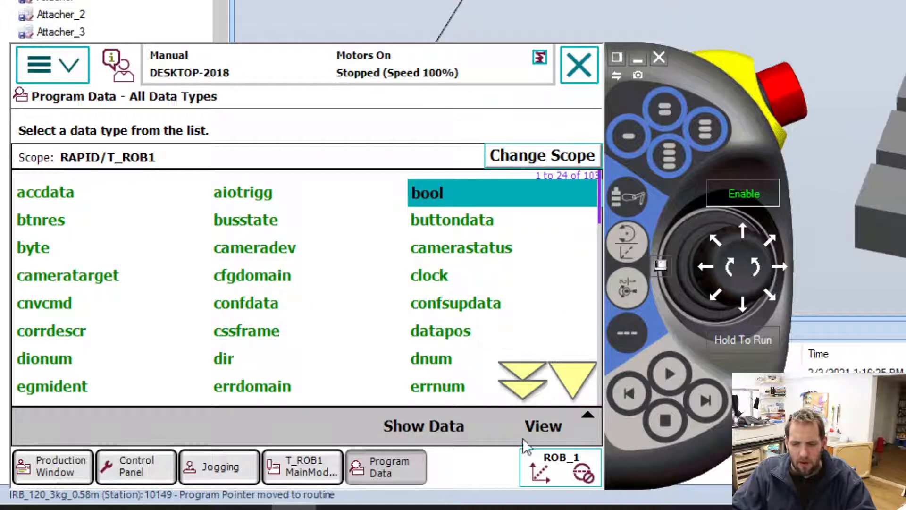
Jog the robot in linear mode towards the blocks, to about Y 308 mm and Z 311 mm.
click(220, 466)
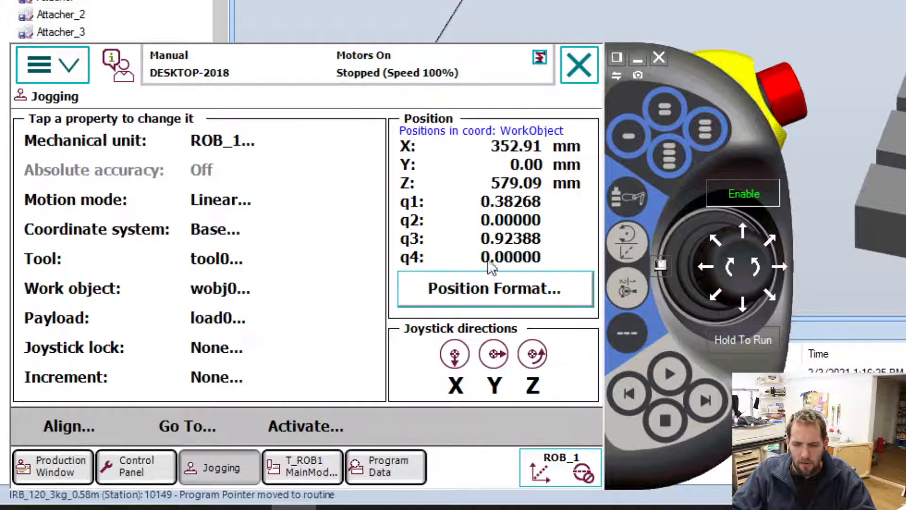
click(880, 31)
scroll(882, 61, down, 5)
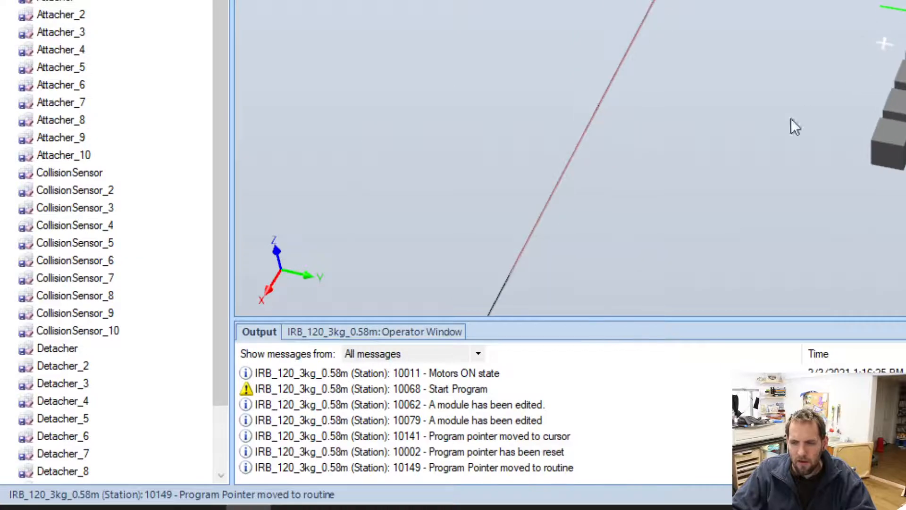
click(292, 508)
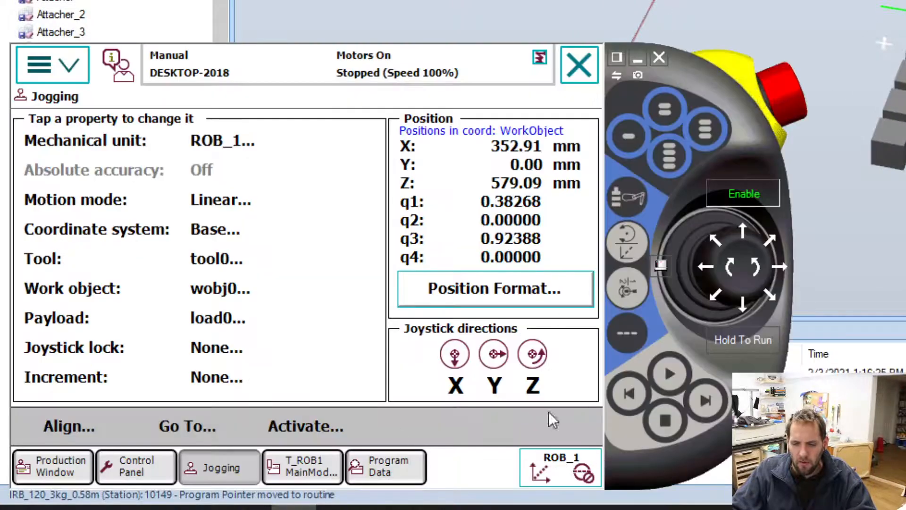
drag(776, 278, 729, 272)
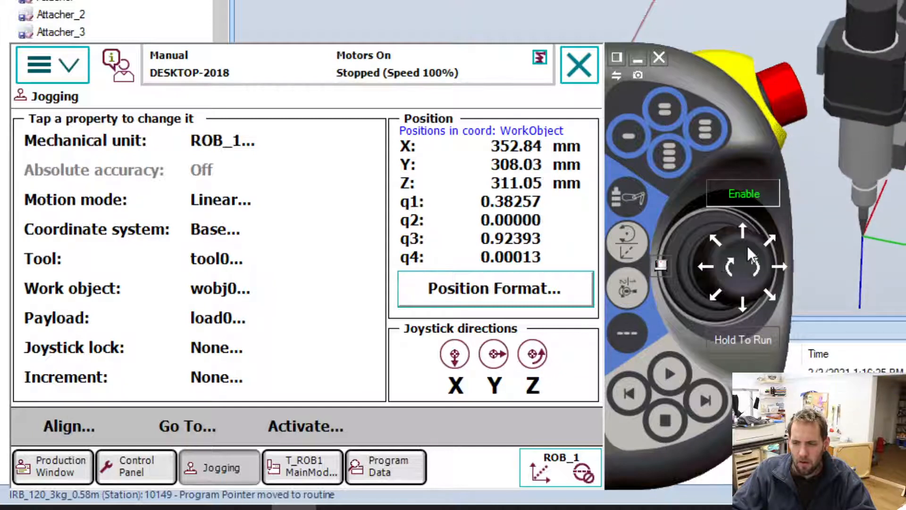
Jog the tool over the block to about X 136 mm, Y 277 mm and Z 221 mm.
drag(750, 239, 747, 235)
mouse_move(708, 269)
mouse_down()
mouse_move(759, 269)
mouse_move(707, 264)
mouse_up()
click(758, 271)
click(731, 269)
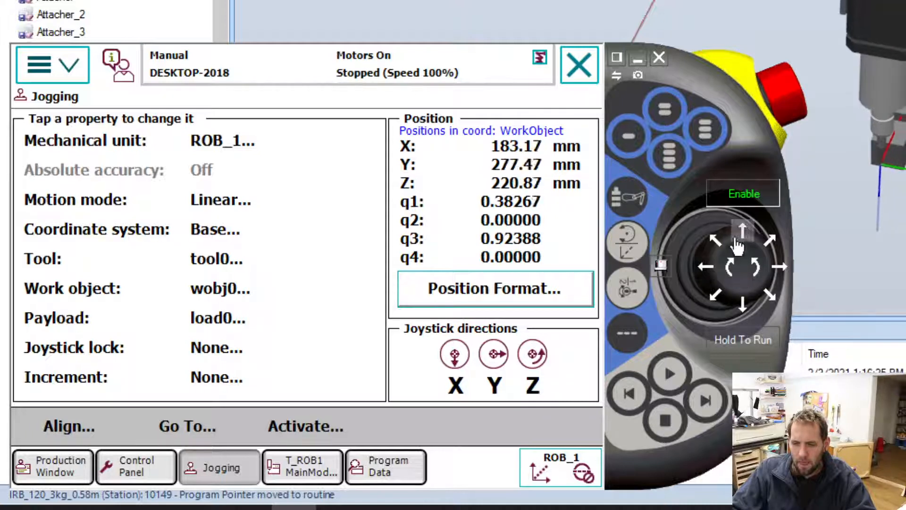
drag(745, 236, 747, 244)
Fine-position the tool tip at the block by jogging to about Y 274.6 mm and Z 214.8 mm.
scroll(900, 122, up, 5)
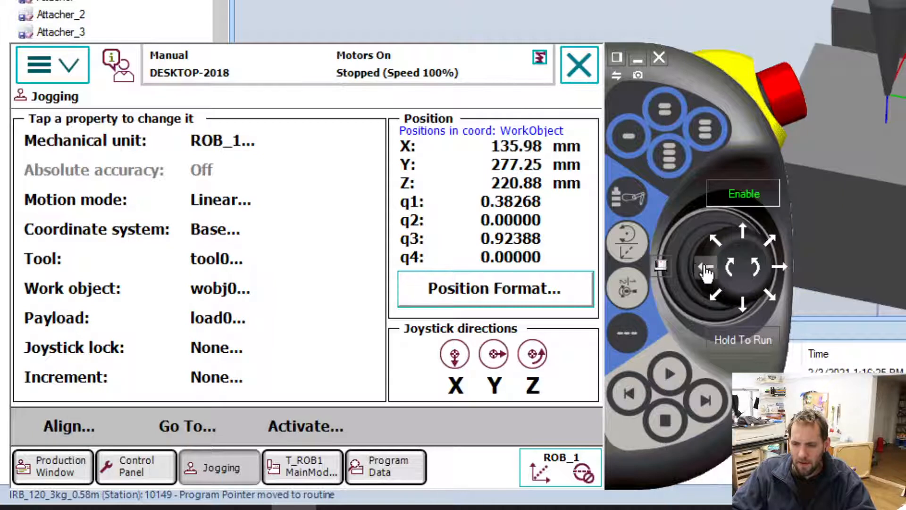
drag(707, 266, 707, 273)
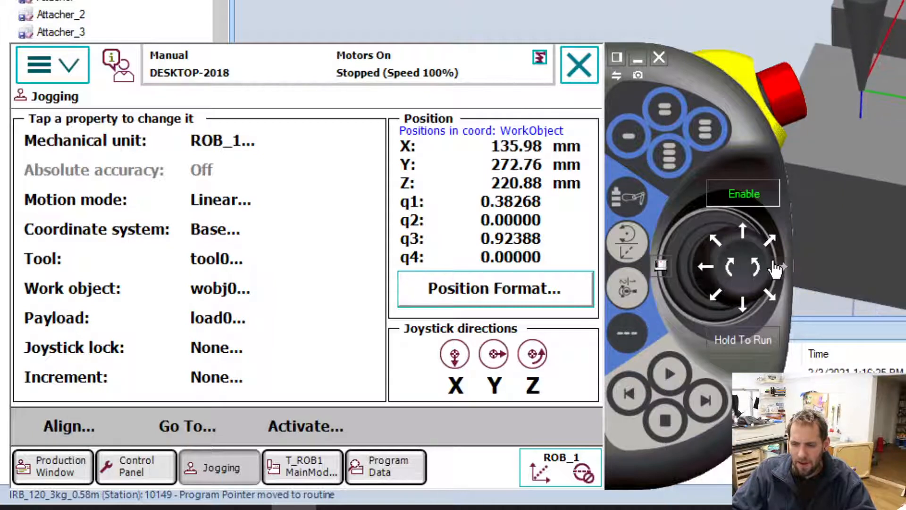
drag(779, 268, 779, 267)
drag(718, 274, 718, 274)
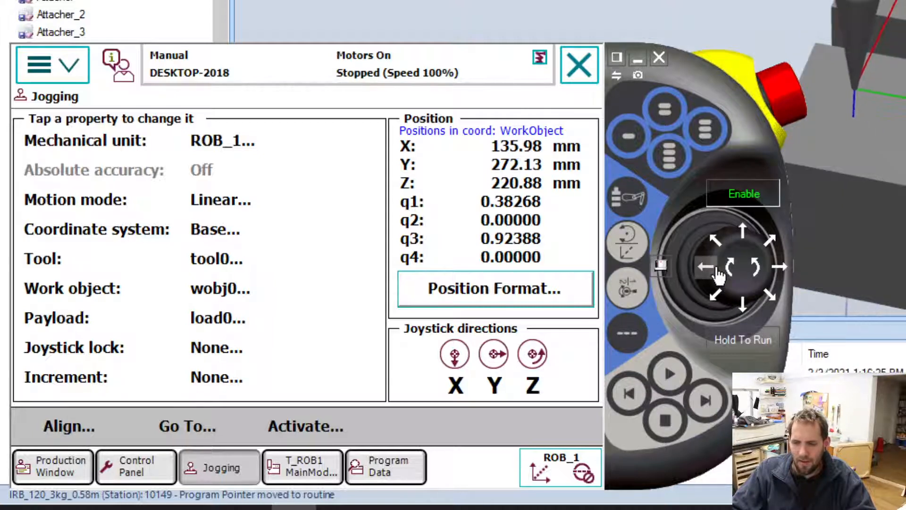
drag(777, 273, 779, 270)
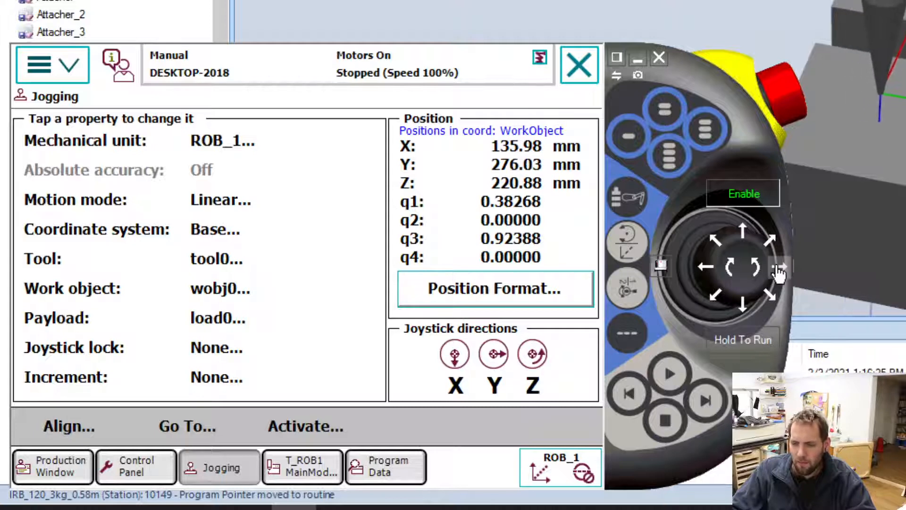
drag(709, 282, 735, 274)
click(735, 274)
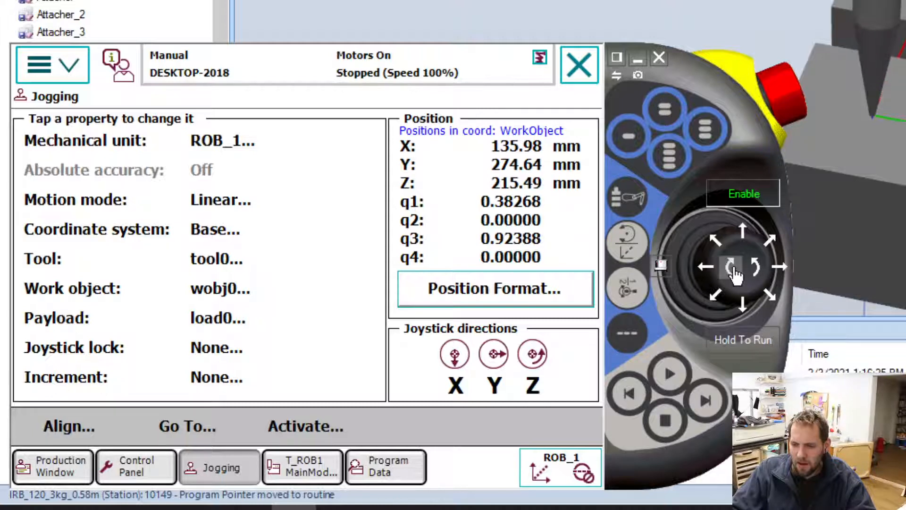
scroll(855, 118, up, 5)
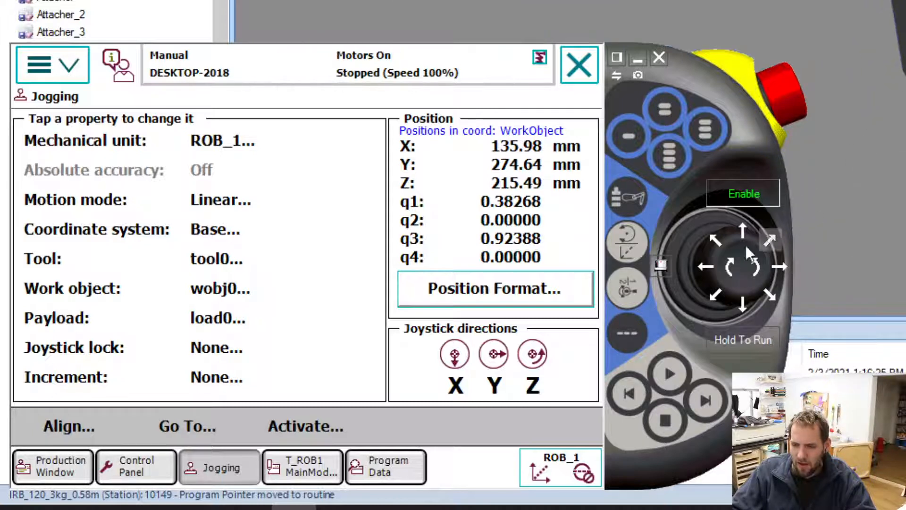
drag(731, 275, 730, 274)
Inspect the tool tip's position relative to the block from several viewing angles in the station.
click(876, 182)
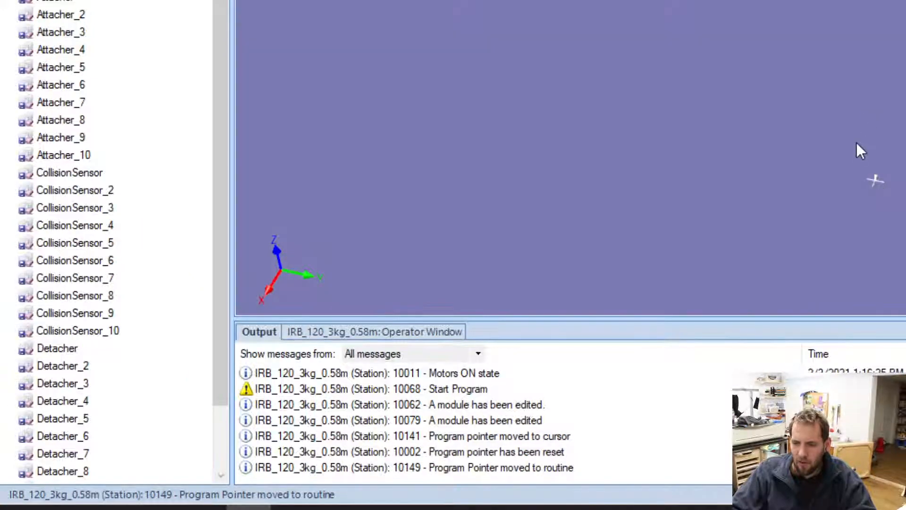
ctrl+shift+drag(856, 143, 878, 51)
scroll(861, 58, down, 6)
ctrl+drag(867, 213, 891, 159)
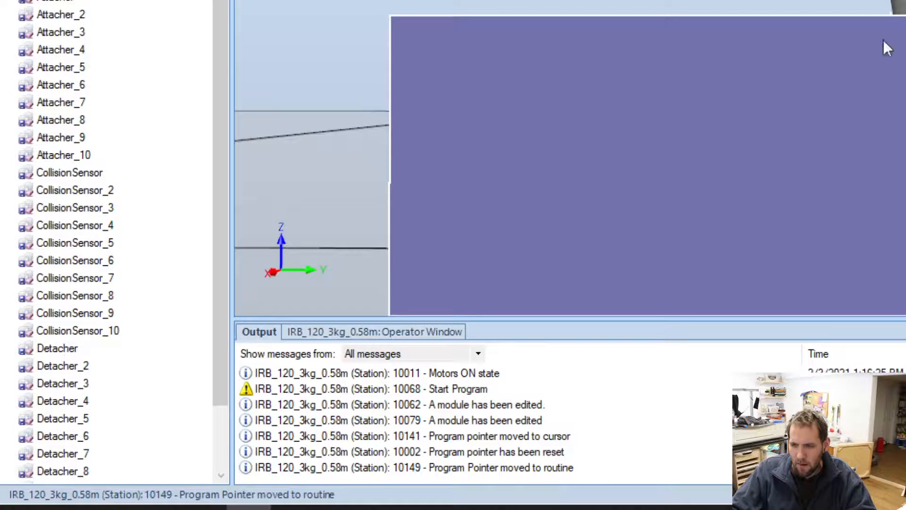
ctrl+shift+drag(897, 1, 894, 113)
click(296, 508)
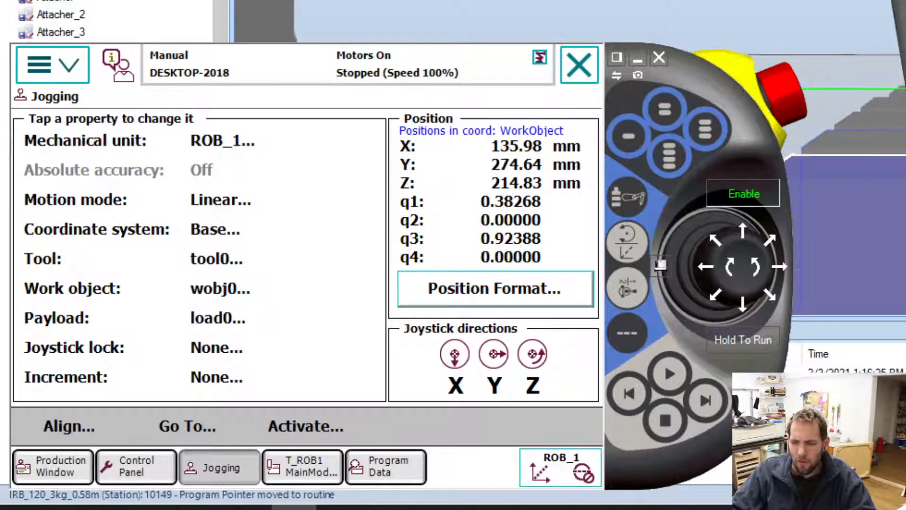
ctrl+shift+drag(894, 113, 881, 143)
ctrl+shift+drag(838, 68, 905, 217)
scroll(904, 208, down, 3)
scroll(902, 175, down, 4)
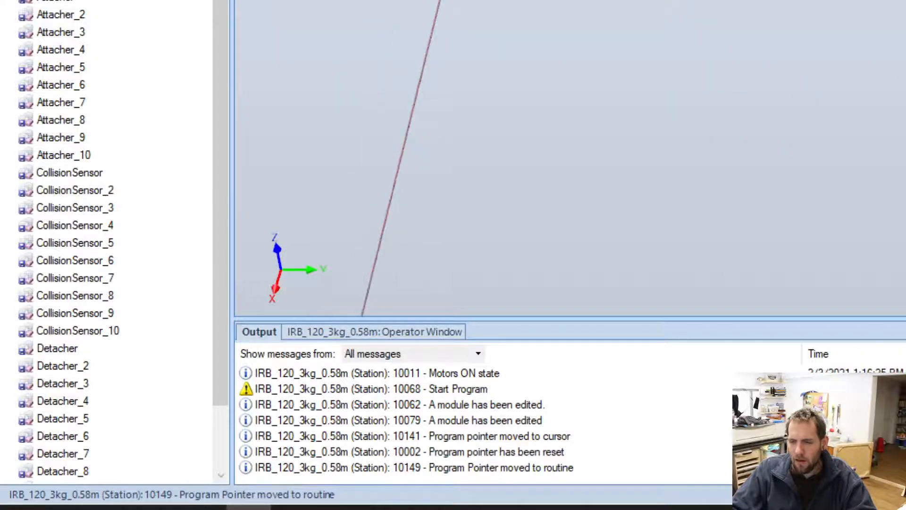
ctrl+shift+drag(904, 265, 818, 304)
Open the list of robtarget data in the virtual FlexPendant's program data.
click(293, 507)
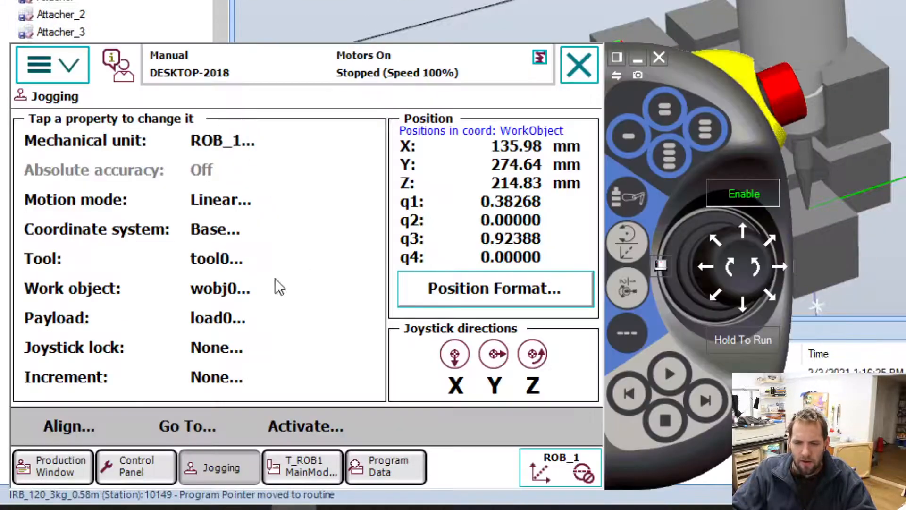
click(417, 472)
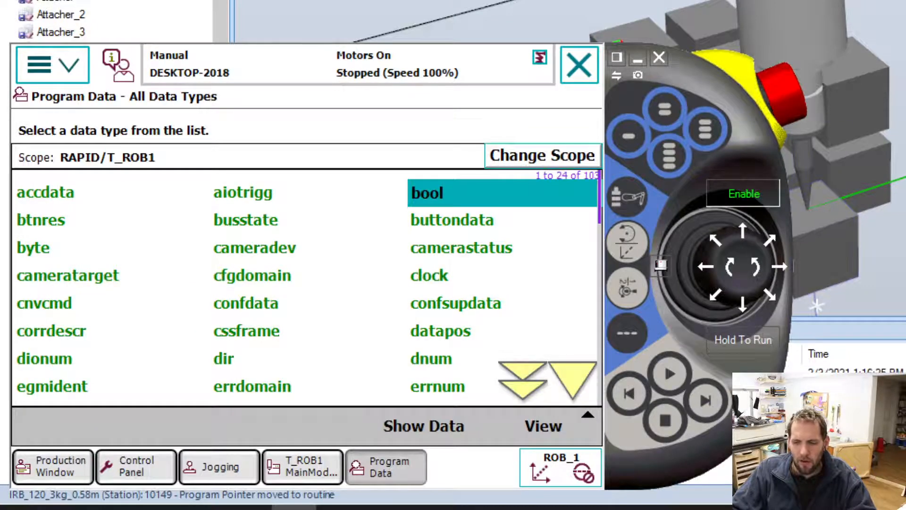
ctrl+shift+drag(818, 306, 904, 145)
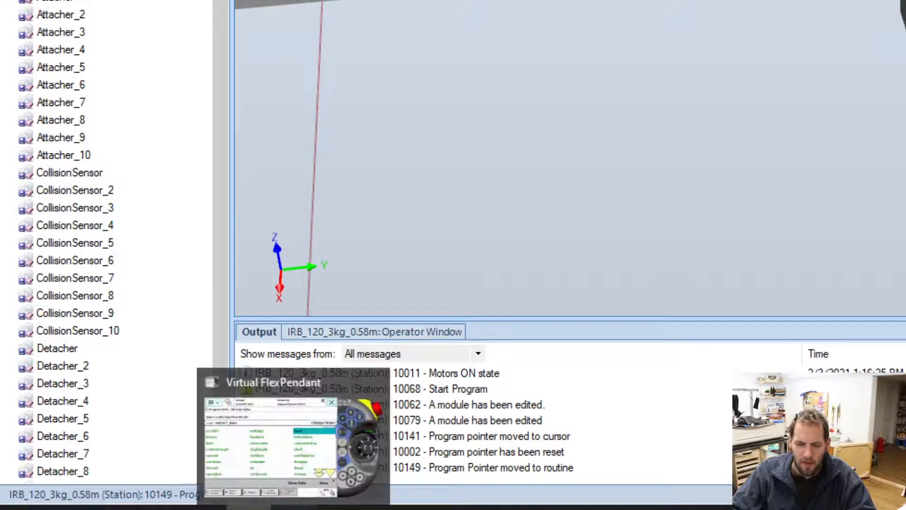
click(391, 427)
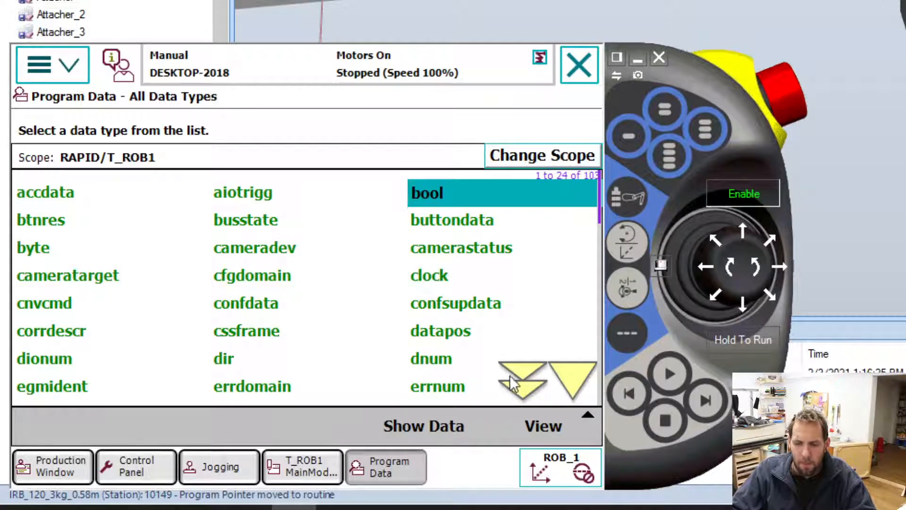
click(523, 389)
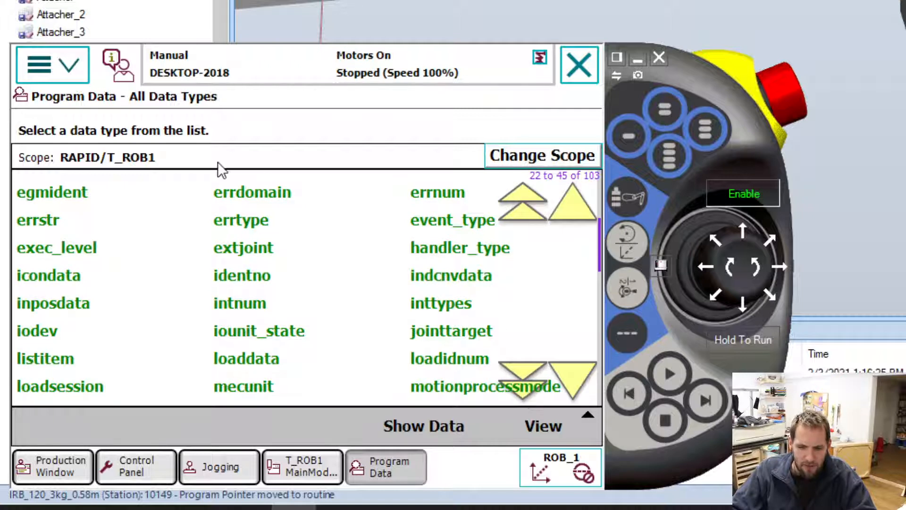
click(524, 370)
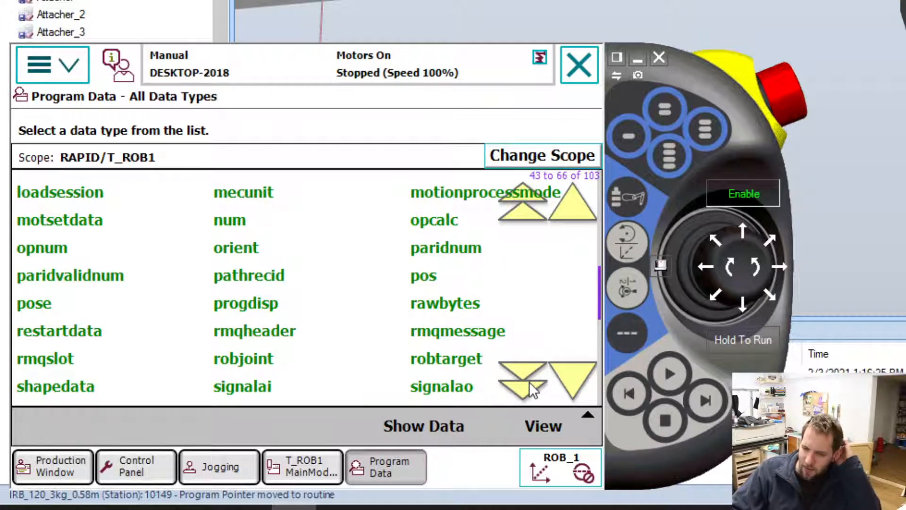
click(576, 367)
click(576, 372)
click(576, 372)
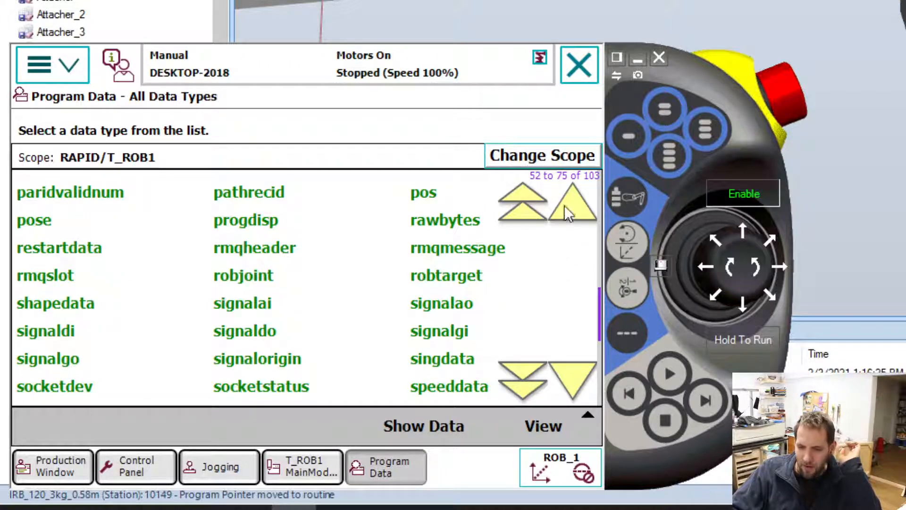
click(573, 216)
click(573, 217)
click(573, 216)
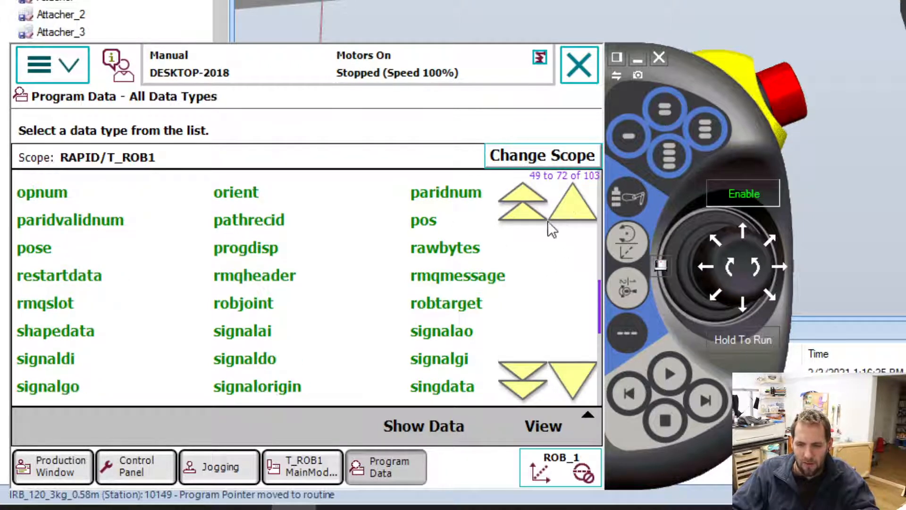
click(465, 306)
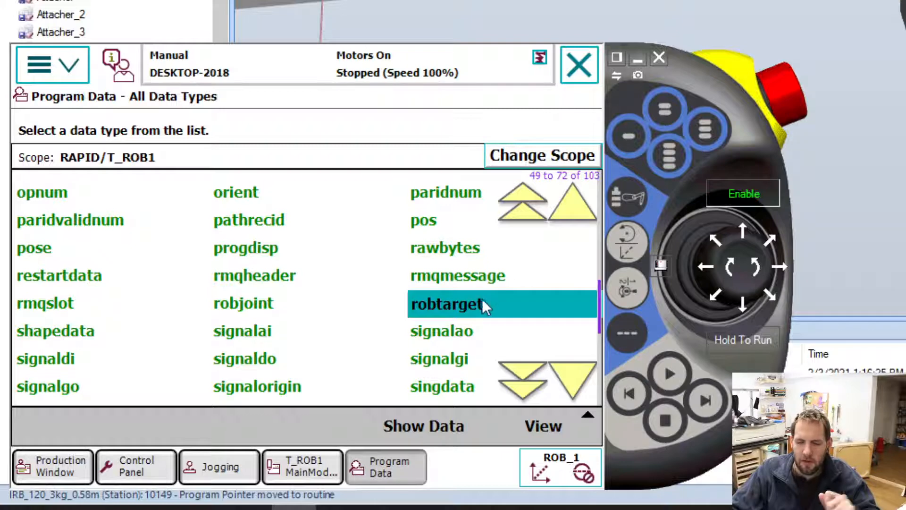
double_click(455, 308)
Start a new robtarget declaration named Block 11, keeping its scope Global.
click(181, 425)
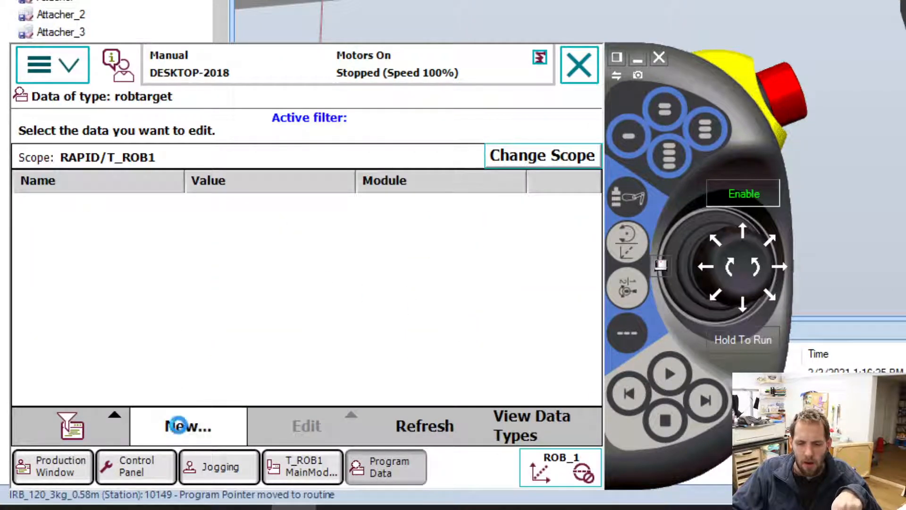
key(ctrl+a)
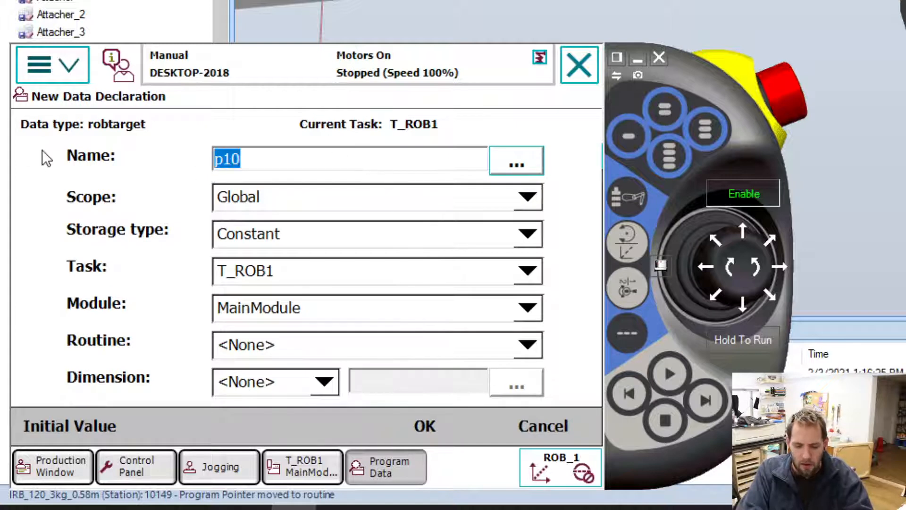
text(Block 1)
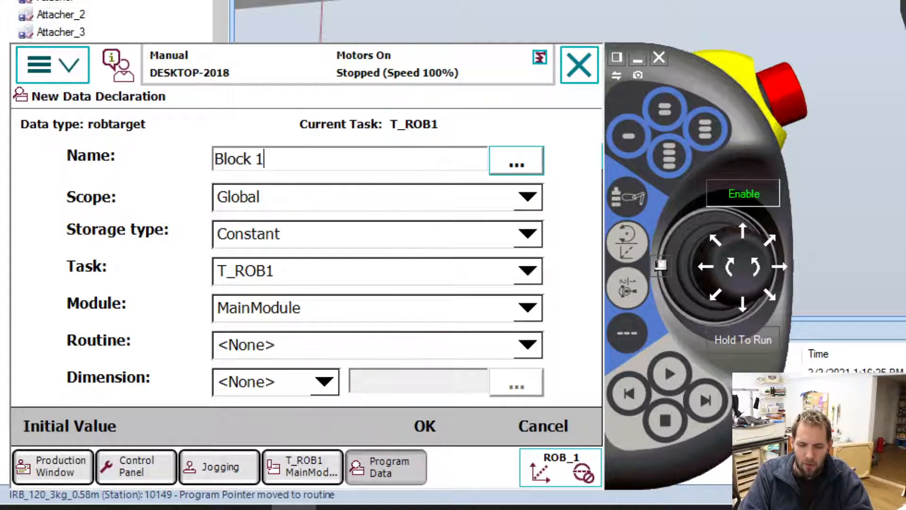
text(1)
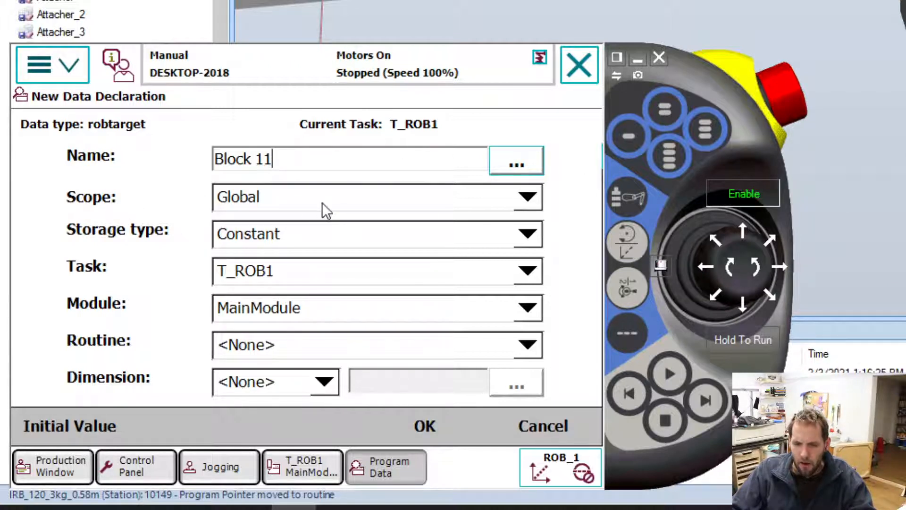
click(307, 203)
click(307, 203)
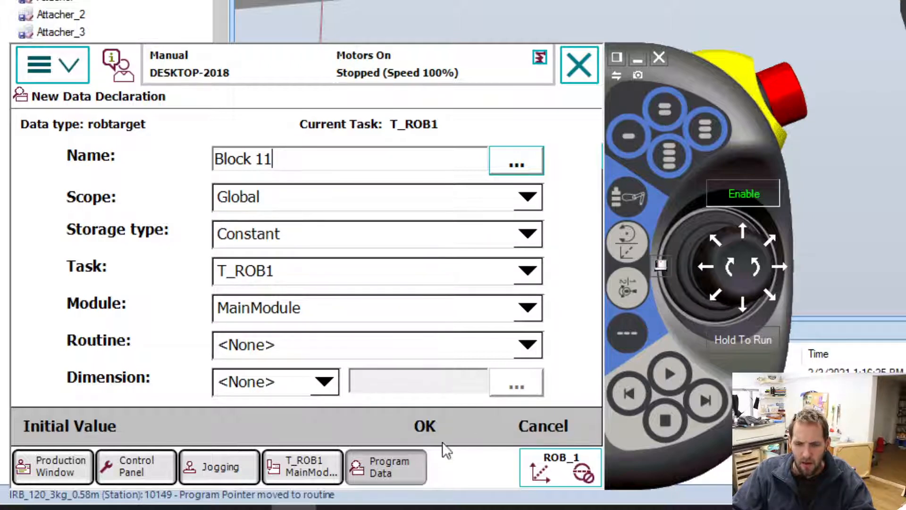
Set the jogging coordinate system to Tool and look at the frames in the station.
click(318, 469)
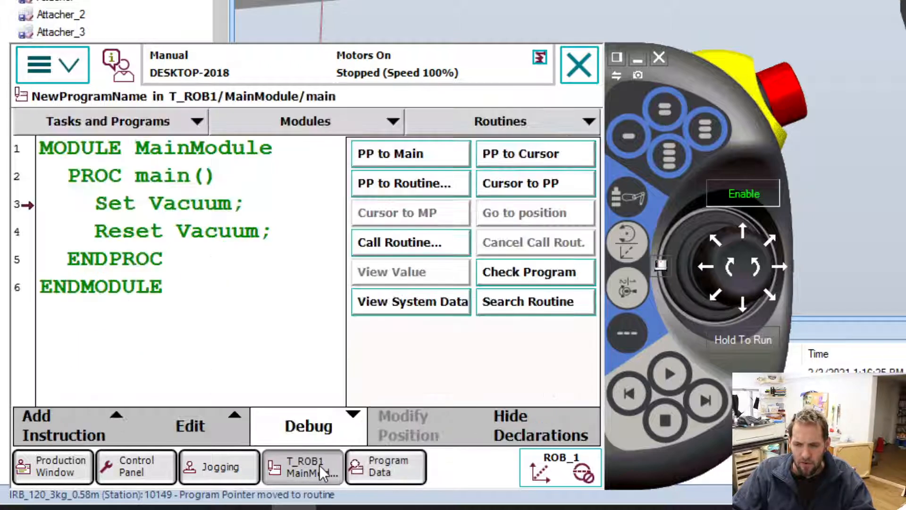
click(239, 458)
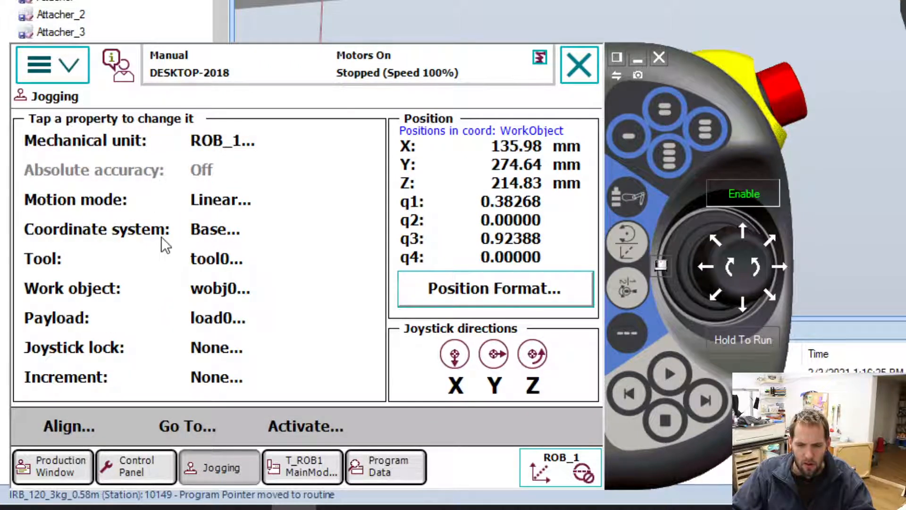
click(198, 228)
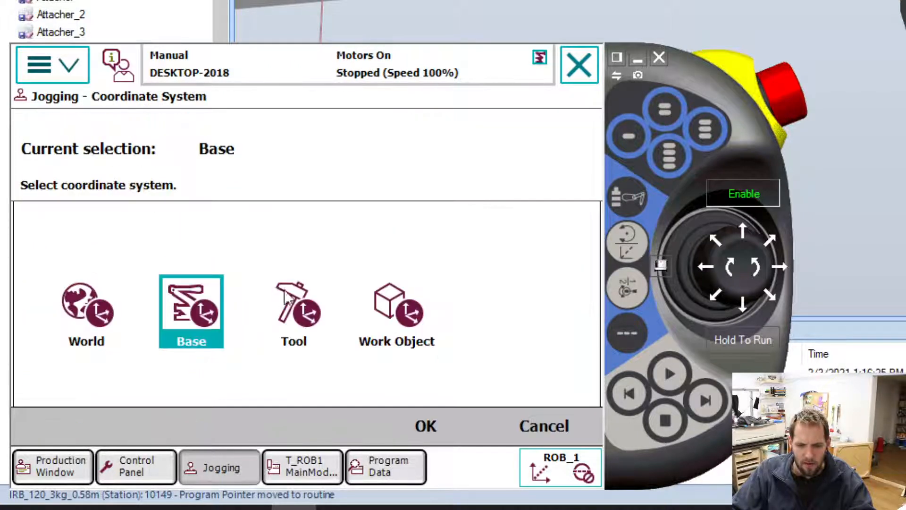
click(294, 309)
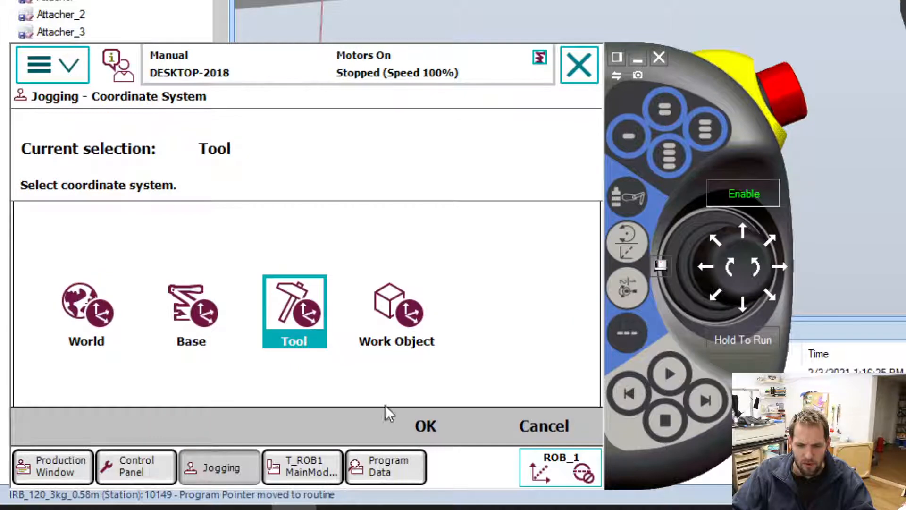
click(429, 427)
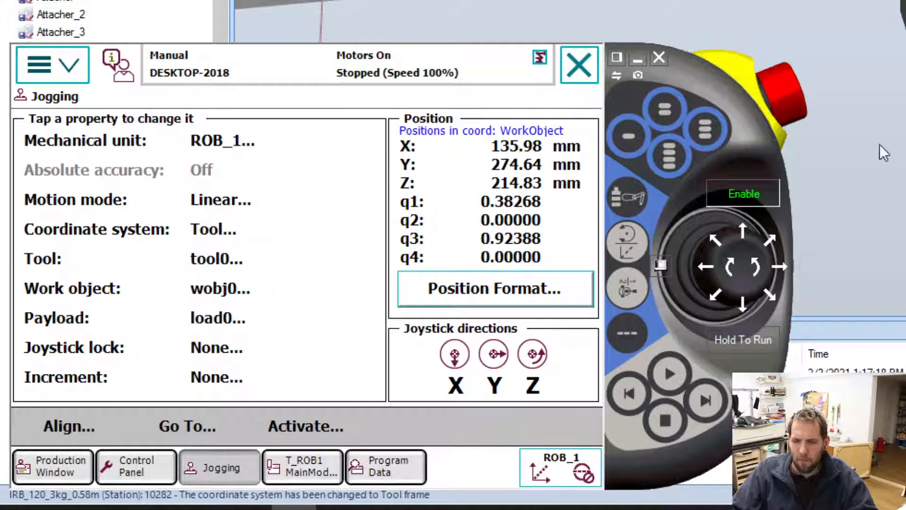
scroll(857, 159, up, 4)
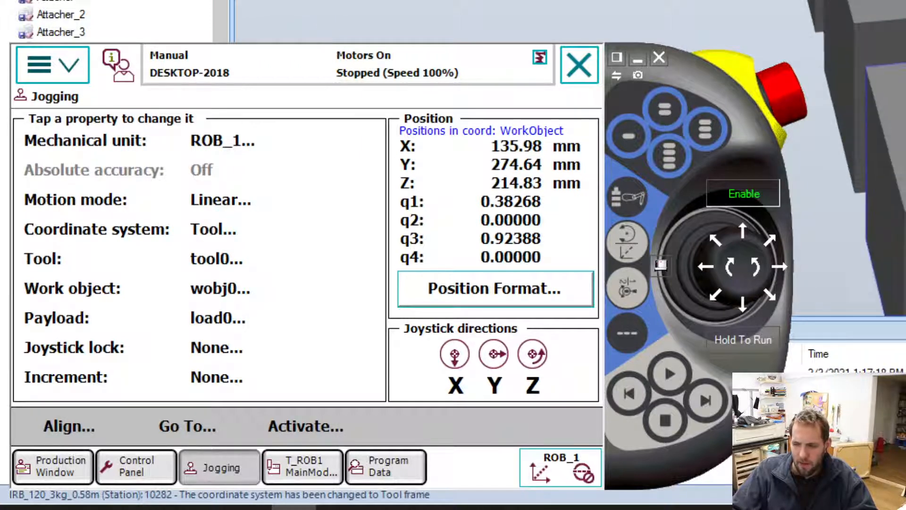
mouse_move(841, 158)
ctrl+shift+mouse_down()
mouse_move(892, 175)
mouse_move(846, 170)
ctrl+shift+mouse_up()
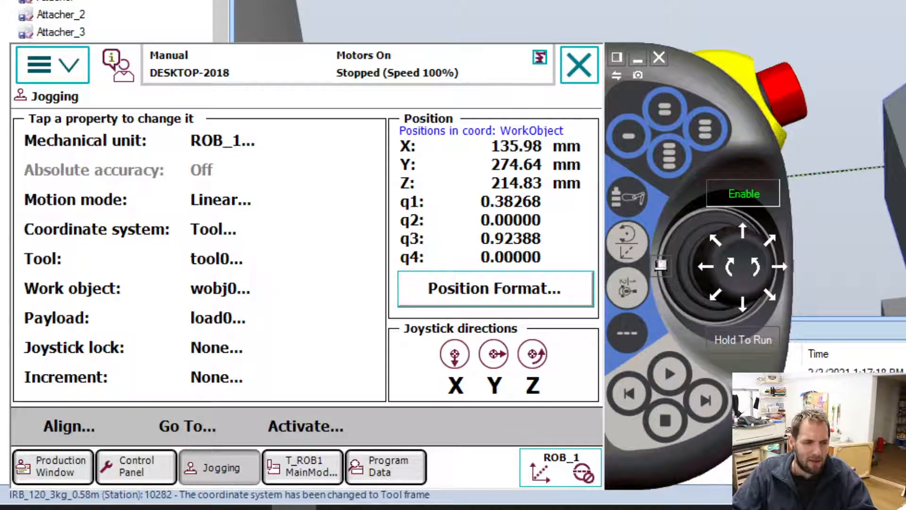
ctrl+shift+drag(845, 170, 871, 144)
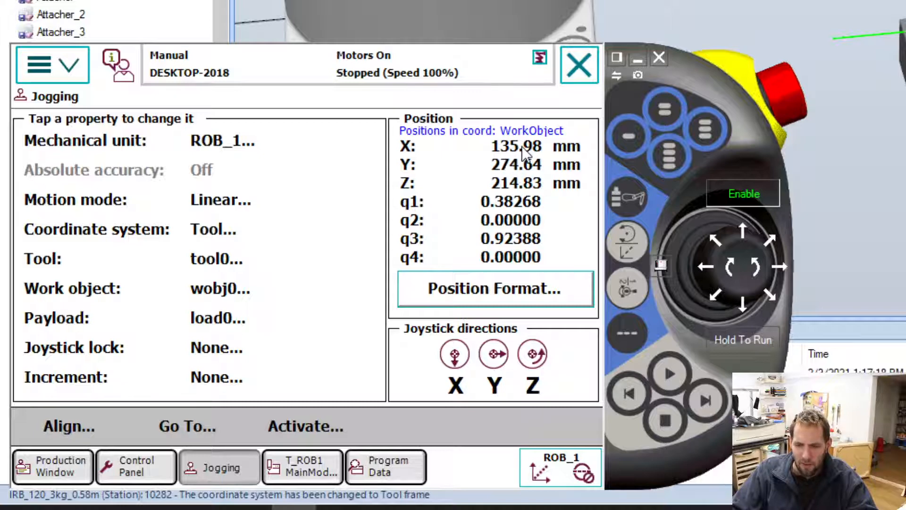
Set the jogging coordinate system back to Base and keep tool0 as the jogging tool.
click(214, 239)
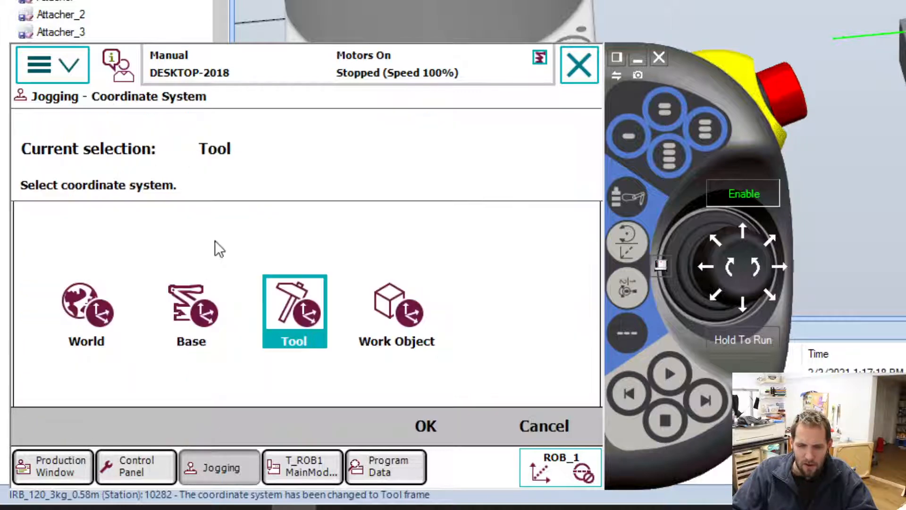
click(193, 312)
click(426, 425)
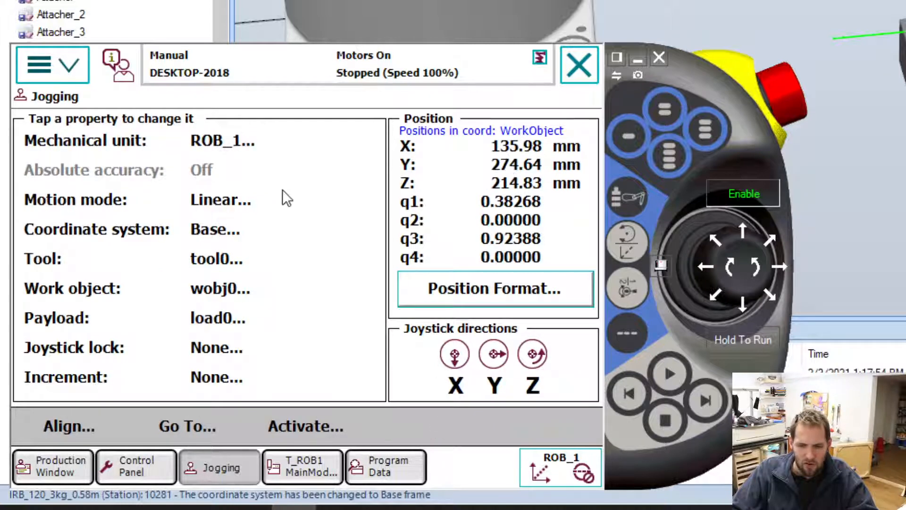
click(219, 259)
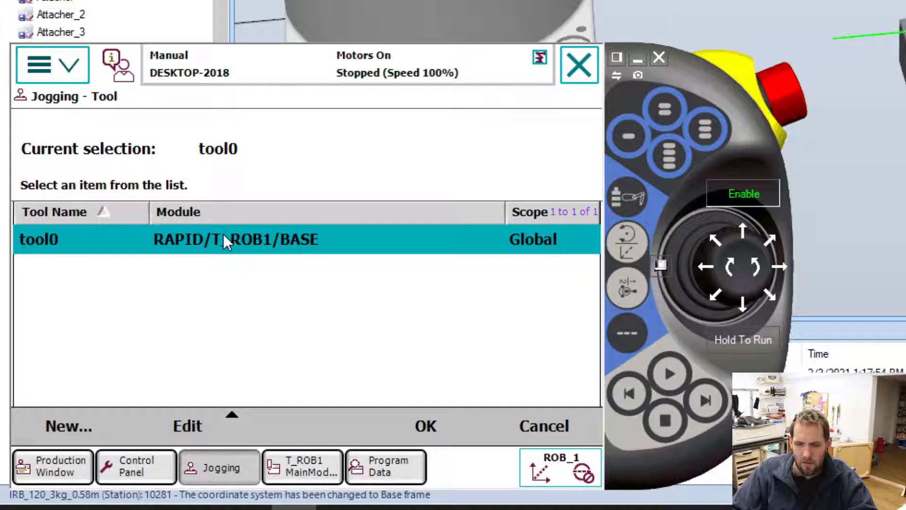
click(425, 427)
Examine the coordinate frame, the row of blocks and the tool tip in the station from several distances.
click(867, 212)
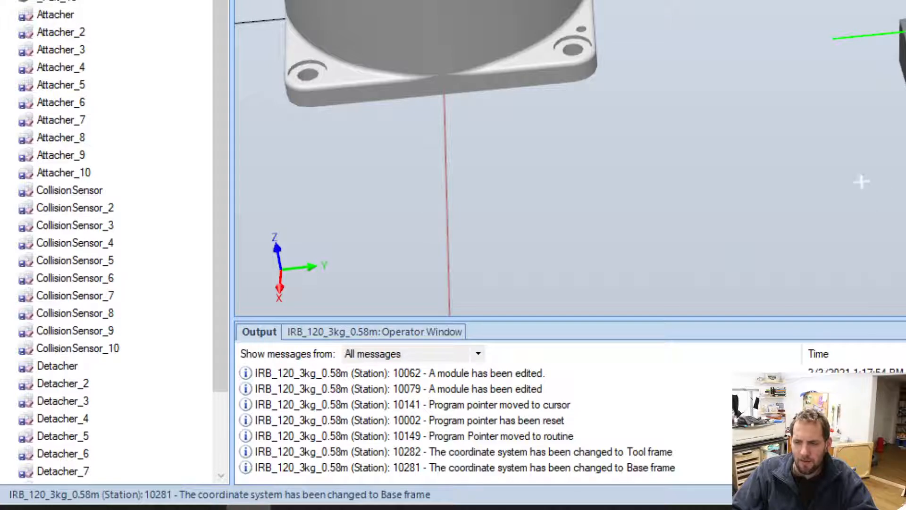
scroll(735, 203, up, 3)
ctrl+drag(862, 183, 897, 194)
scroll(838, 209, down, 3)
ctrl+drag(571, 291, 817, 178)
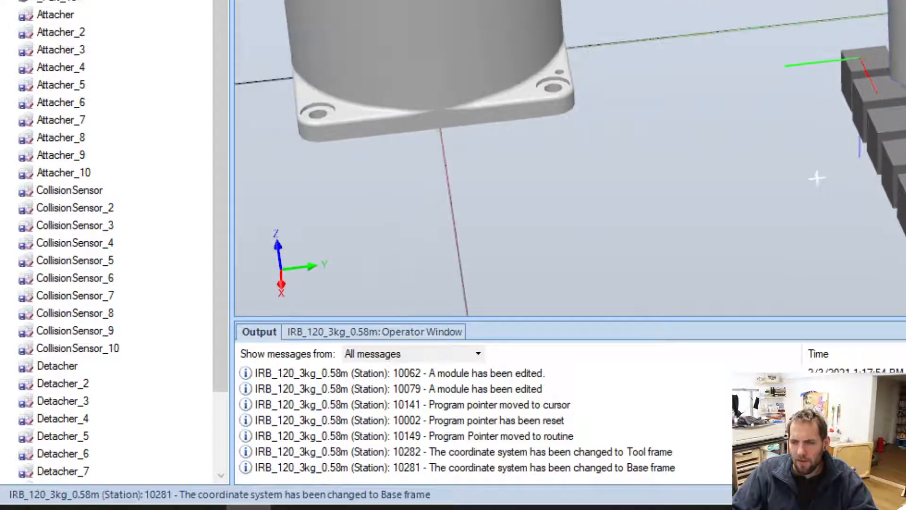
scroll(817, 178, up, 4)
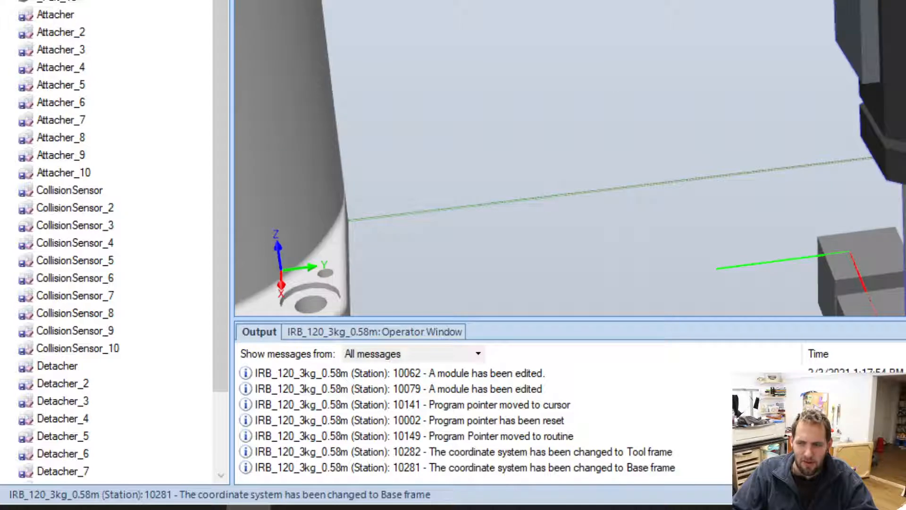
scroll(817, 178, down, 3)
ctrl+drag(807, 273, 702, 198)
scroll(815, 239, up, 4)
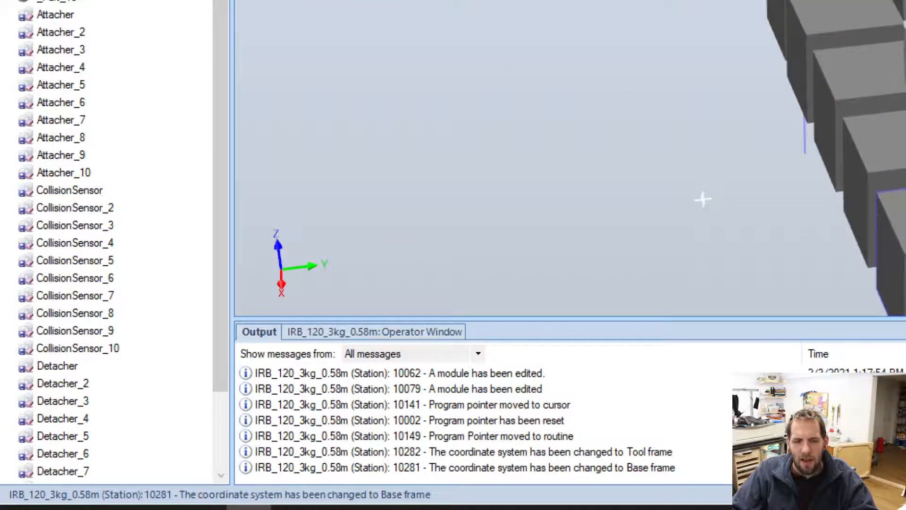
scroll(788, 31, down, 3)
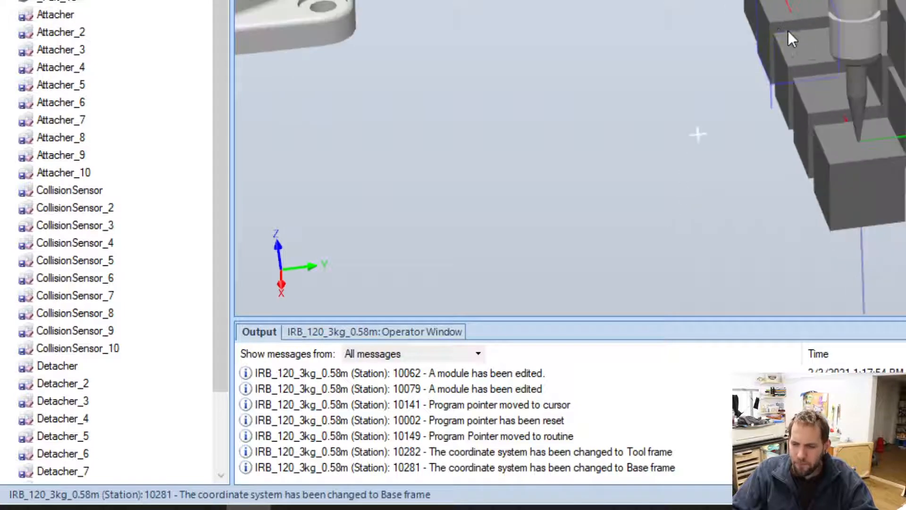
ctrl+drag(789, 32, 844, 104)
scroll(834, 151, down, 3)
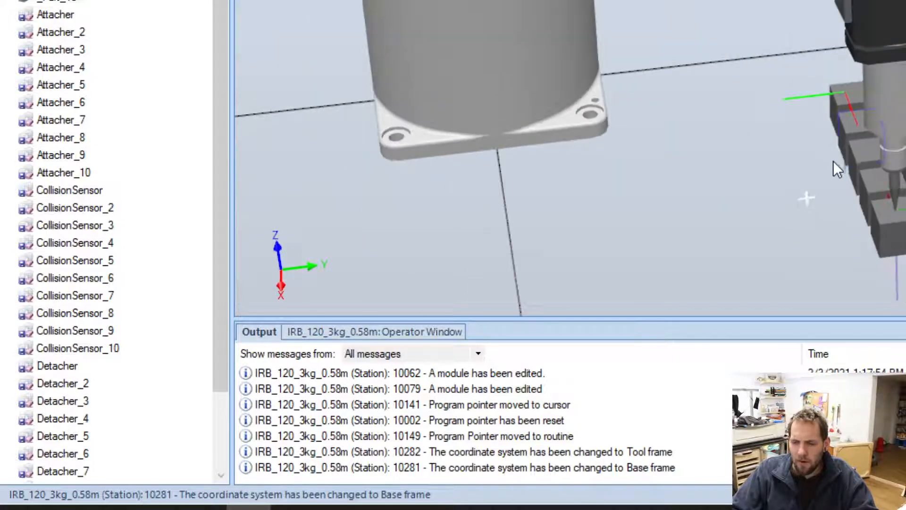
scroll(835, 161, up, 3)
click(848, 162)
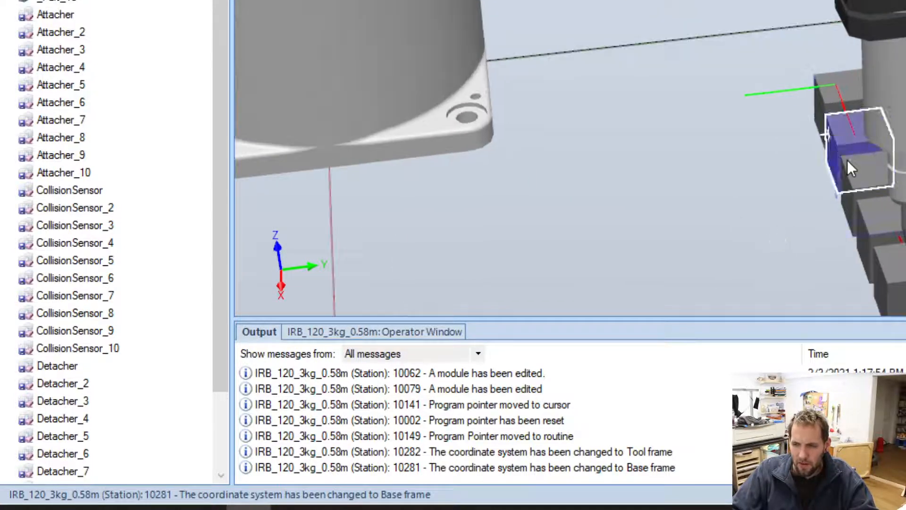
click(780, 149)
Review the storage type, routine and dimension options in the Block 11 declaration, keeping Constant storage and no routine or dimension.
click(294, 508)
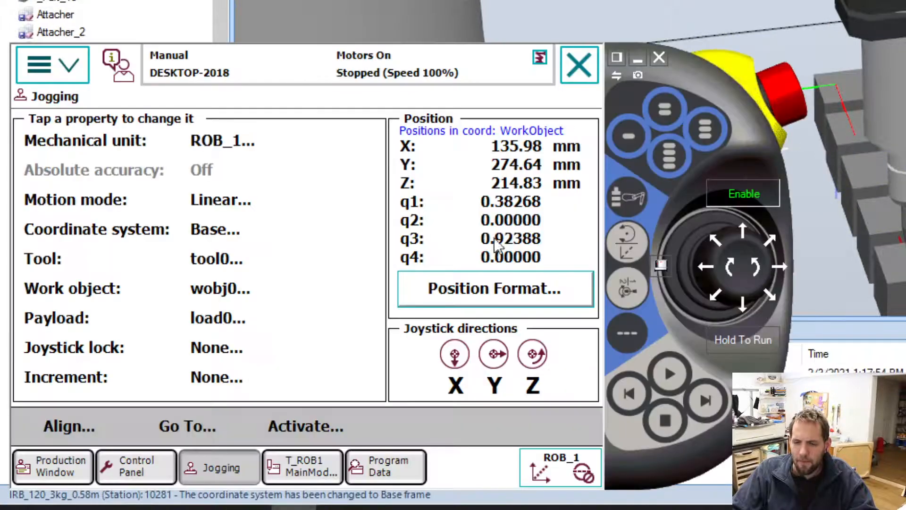
click(402, 468)
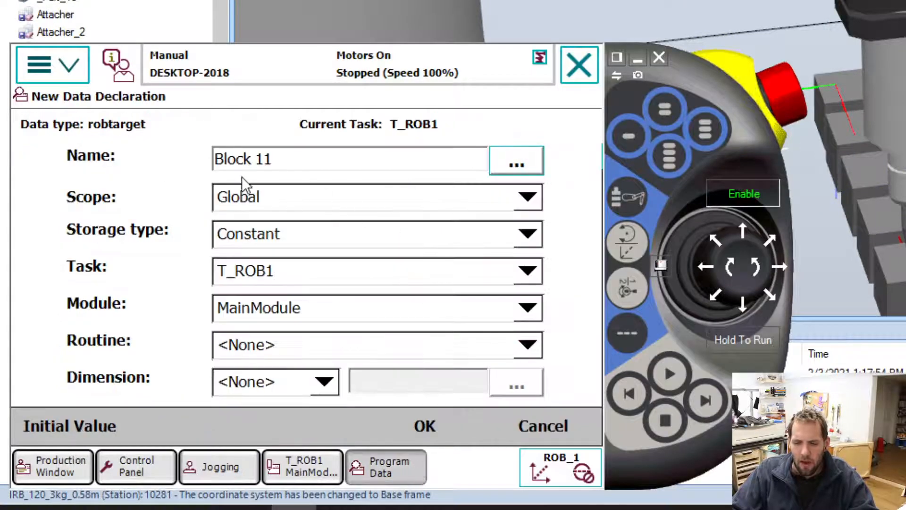
click(272, 234)
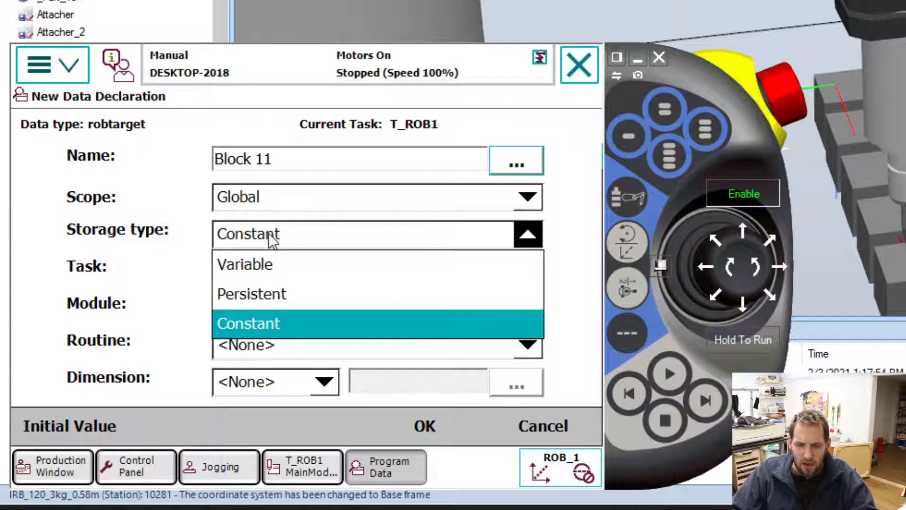
click(272, 238)
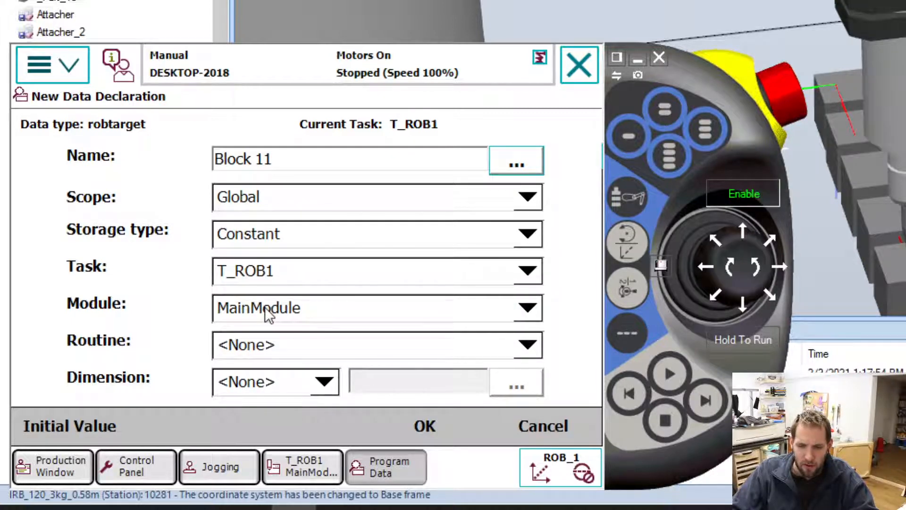
click(272, 344)
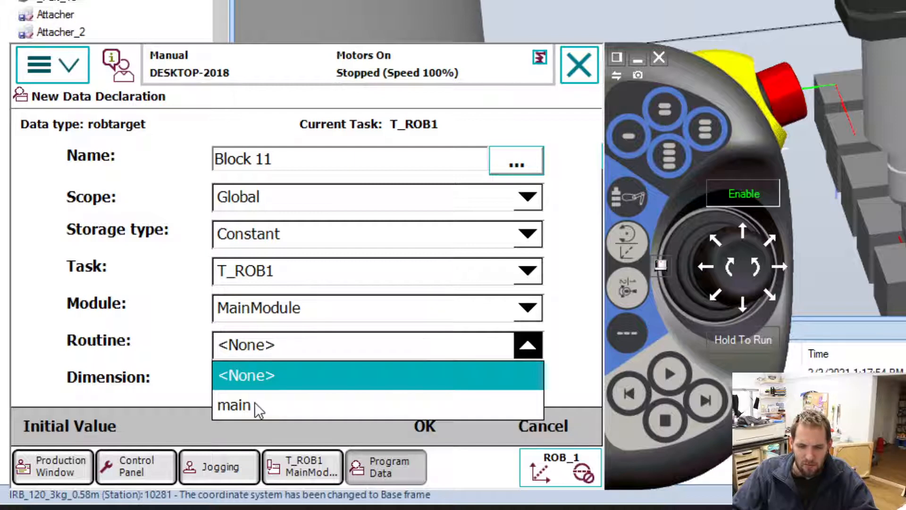
click(267, 346)
click(306, 383)
click(306, 383)
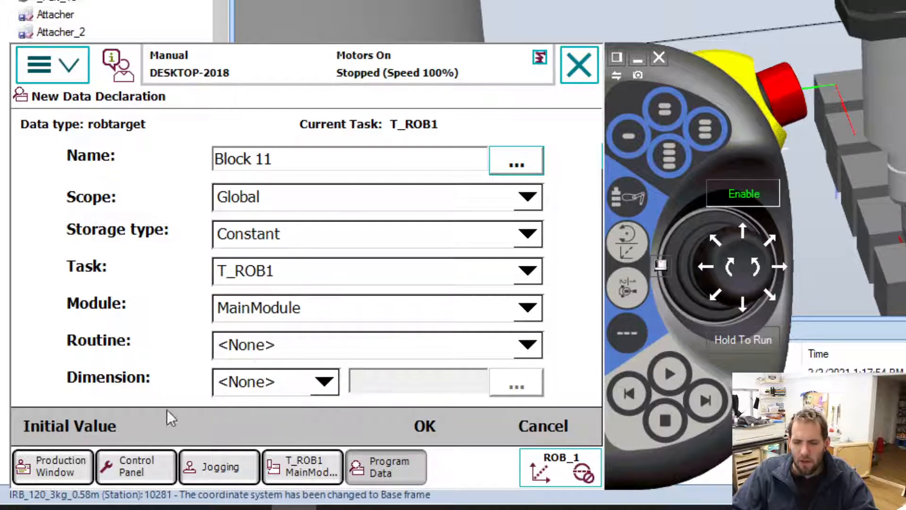
Inspect the initial position and rotation values of the Block 11 robtarget.
click(100, 420)
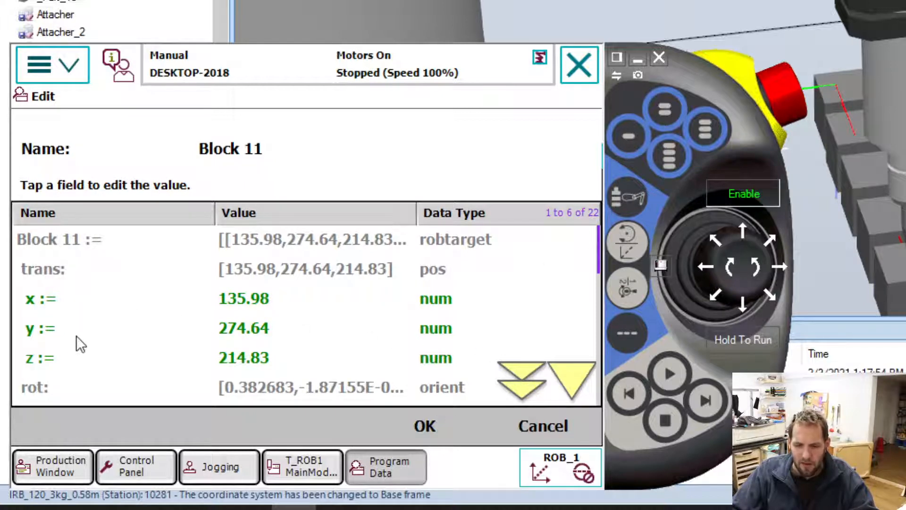
ctrl+shift+drag(905, 156, 853, 119)
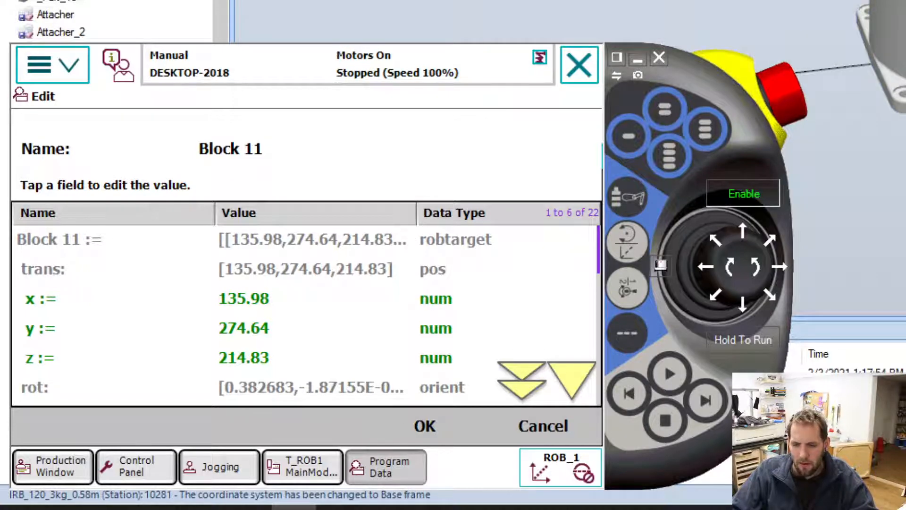
ctrl+drag(852, 118, 755, 107)
click(294, 508)
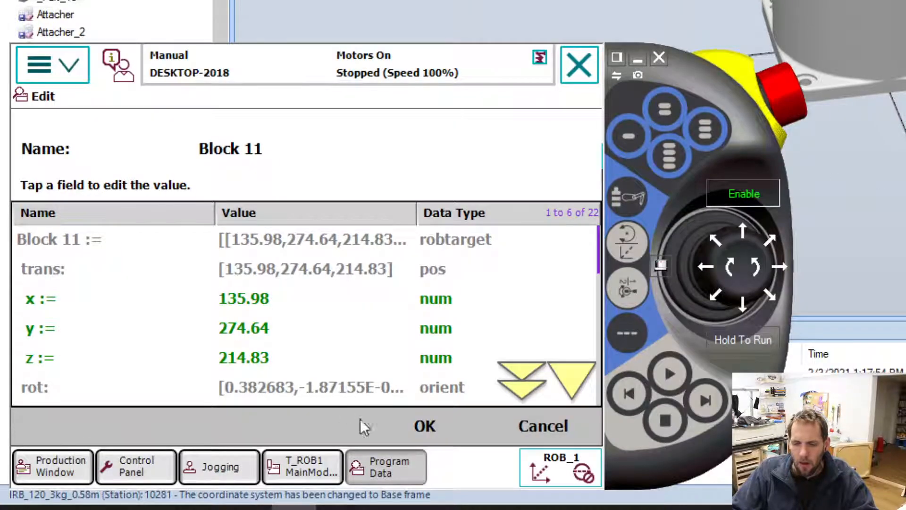
click(536, 383)
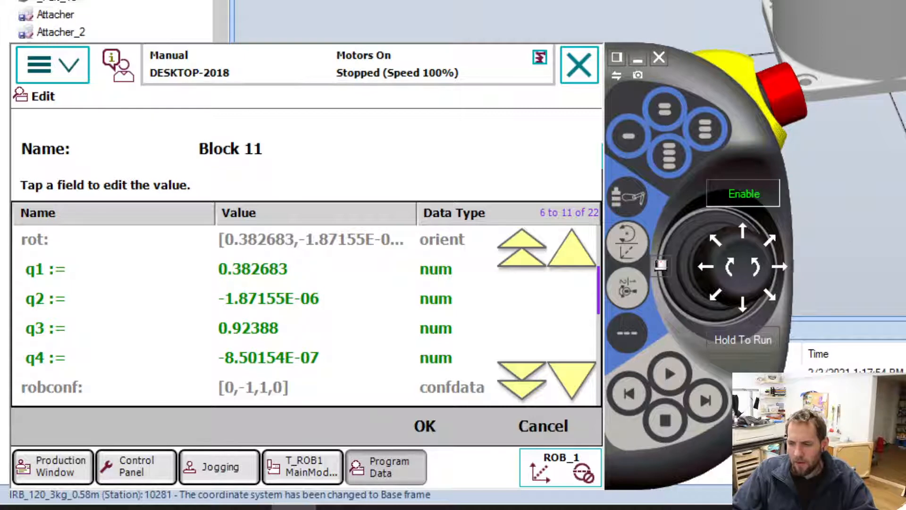
Examine the tool frame, the robot base and the row of blocks in the station from several angles.
ctrl+drag(850, 132, 904, 42)
ctrl+drag(302, 90, 836, 28)
scroll(759, 44, up, 1)
scroll(759, 41, up, 4)
ctrl+drag(761, 38, 791, 95)
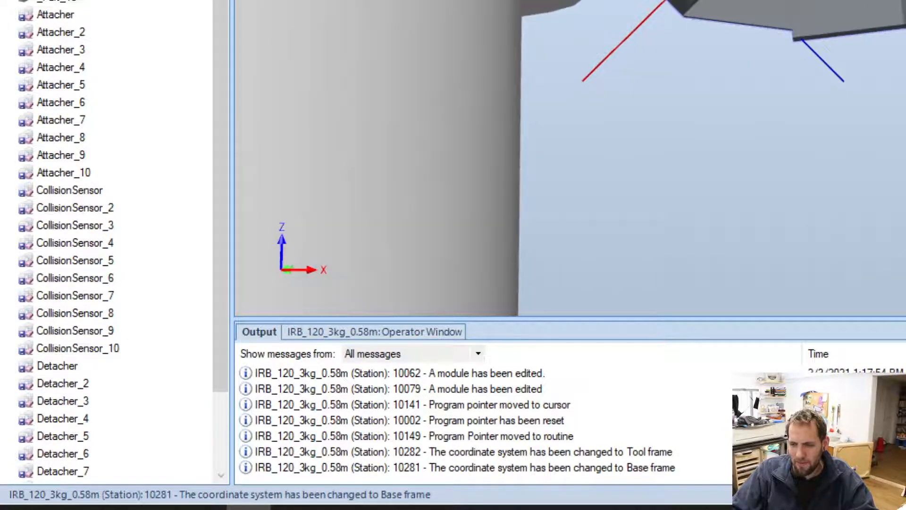
ctrl+drag(905, 85, 665, 148)
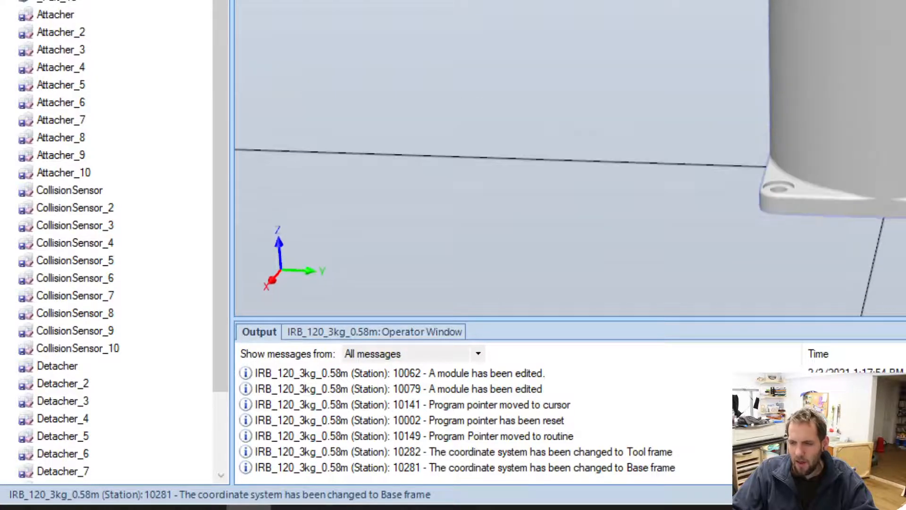
ctrl+drag(905, 307, 554, 176)
ctrl+shift+drag(554, 177, 702, 21)
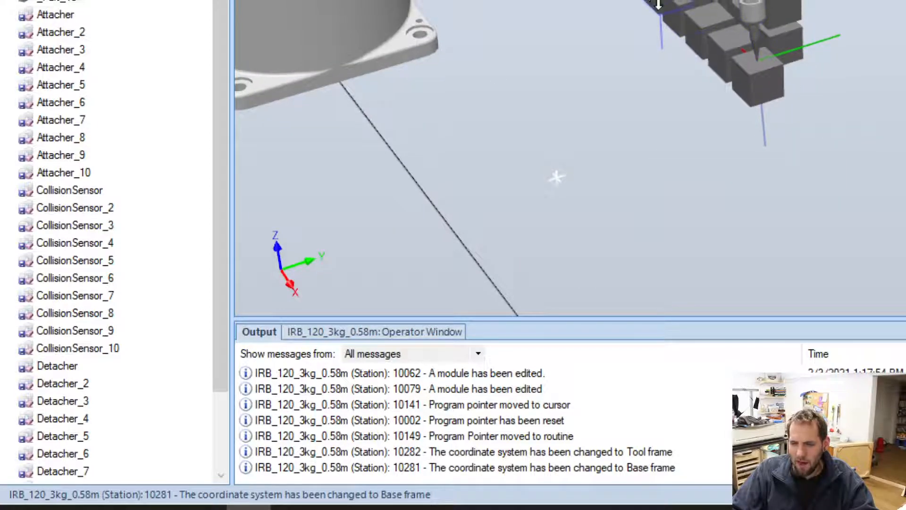
ctrl+drag(557, 176, 792, 69)
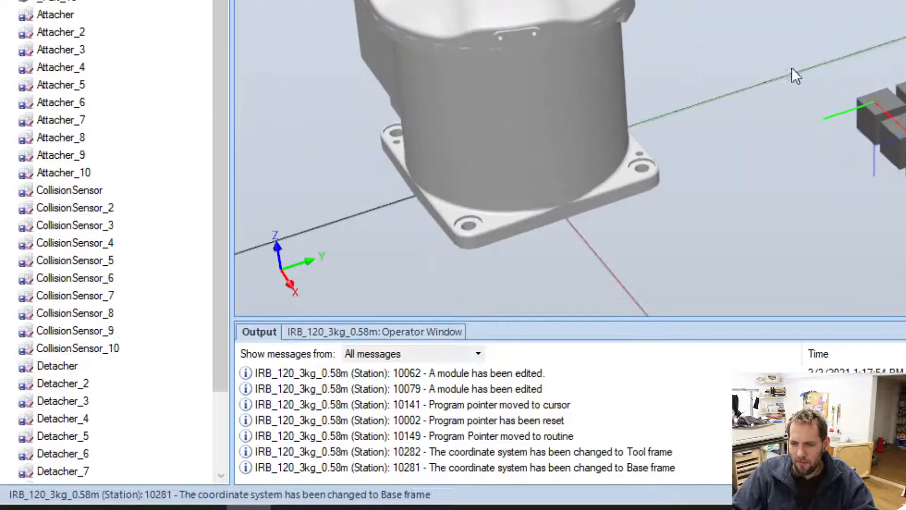
Accept the initial values and create the robtarget under the name Block11, written without a space.
click(397, 332)
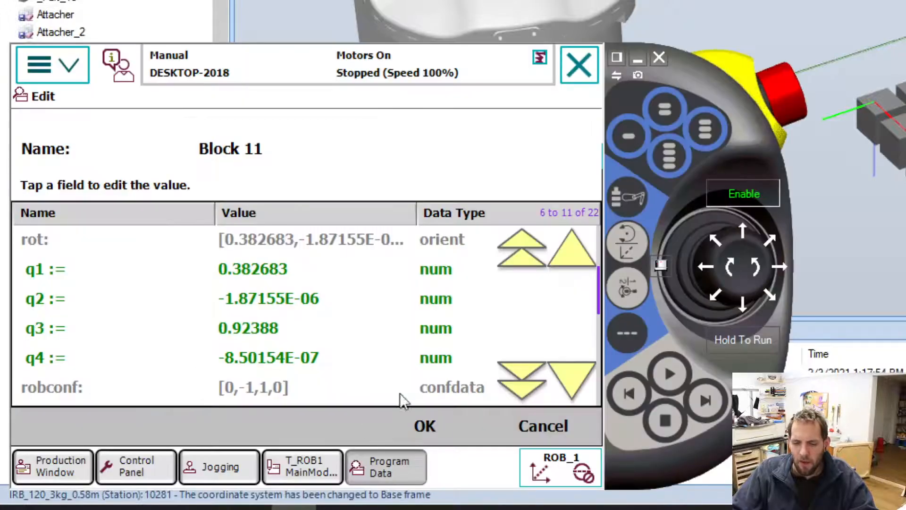
click(425, 429)
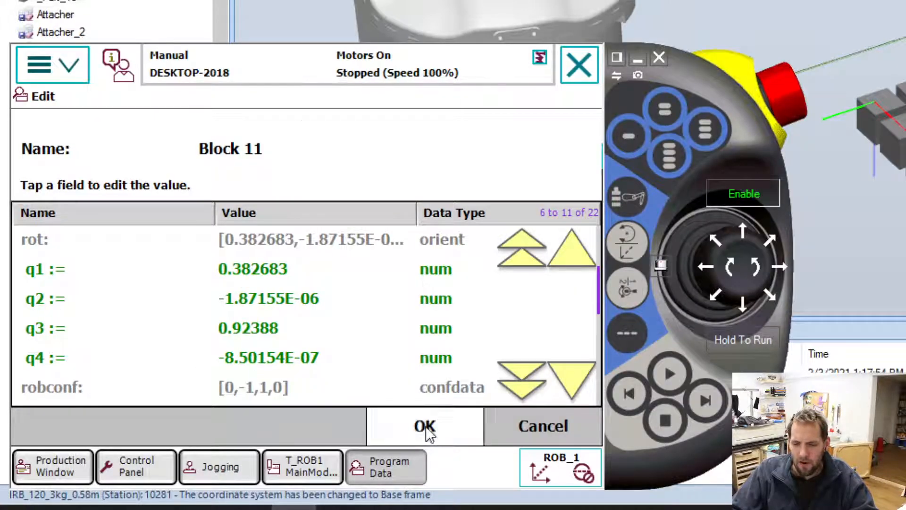
click(428, 431)
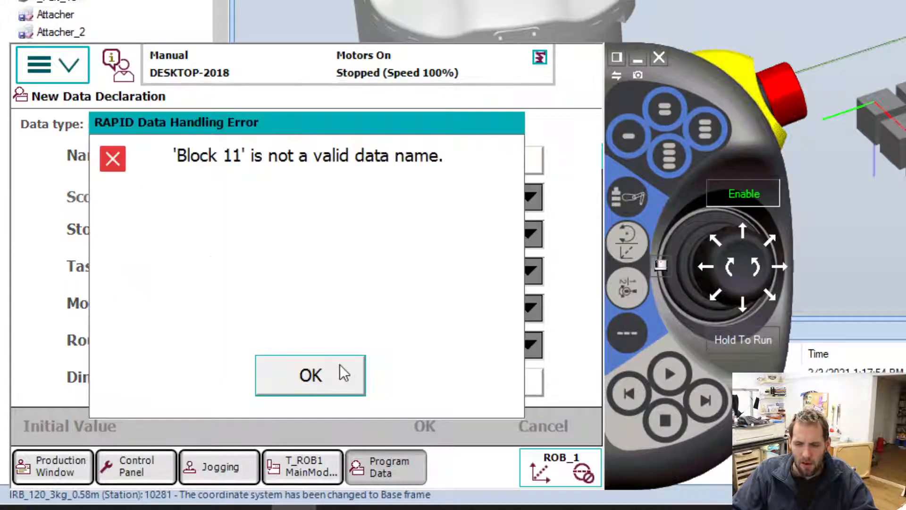
click(335, 376)
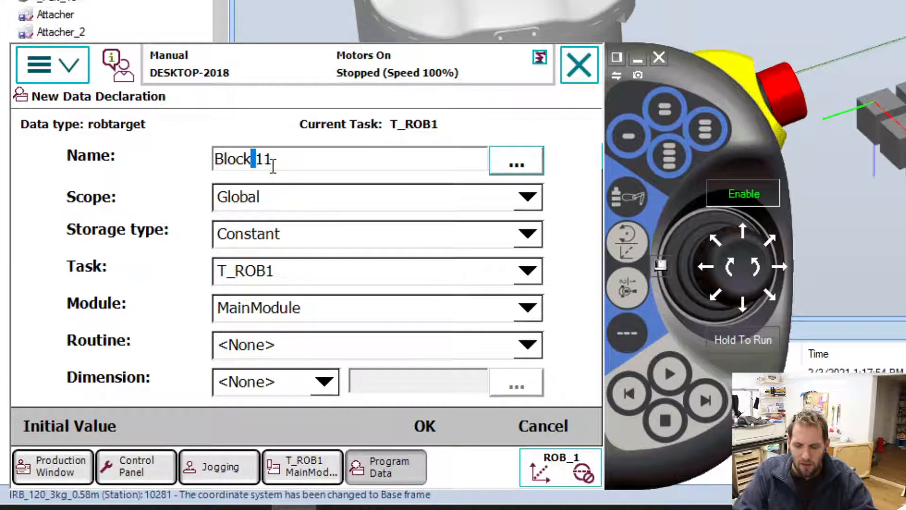
key(BackSpace)
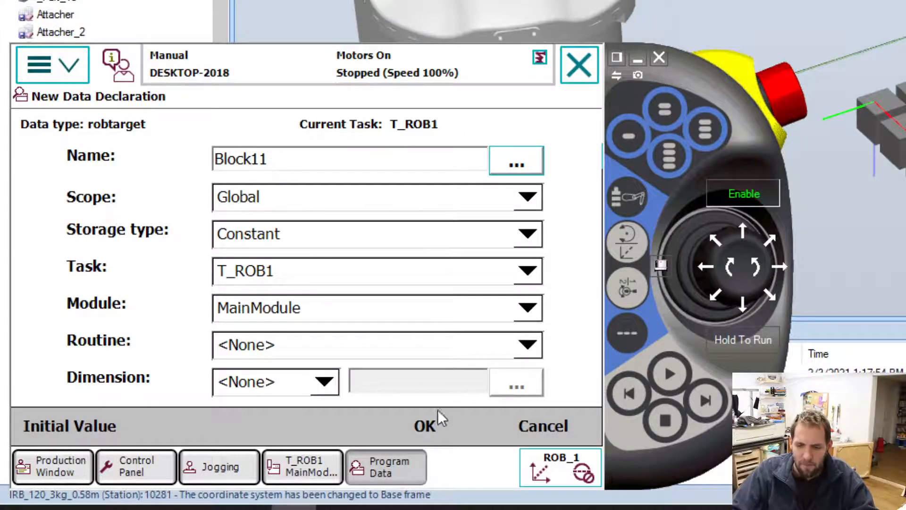
click(431, 426)
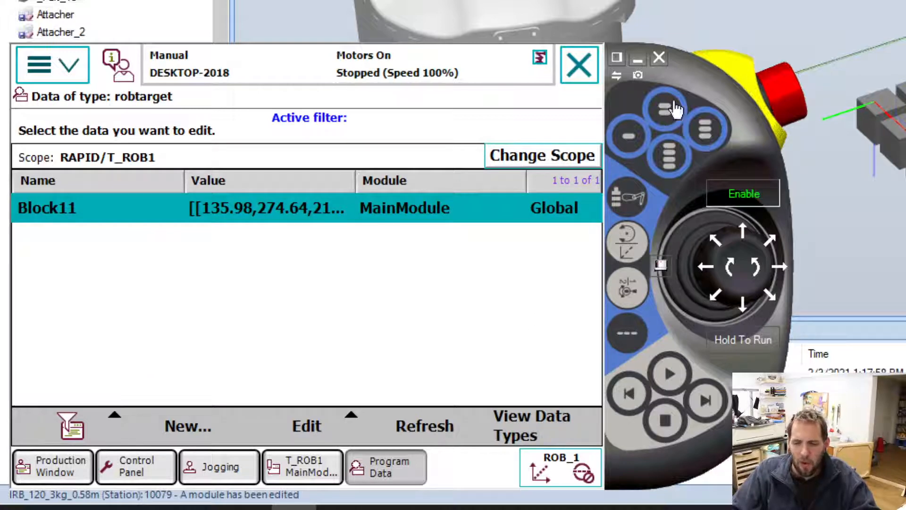
Jog the robot linearly along the Base X axis to the neighbouring block in the row, at about X 95.73 mm.
click(840, 170)
ctrl+drag(840, 169, 718, 187)
scroll(879, 57, up, 5)
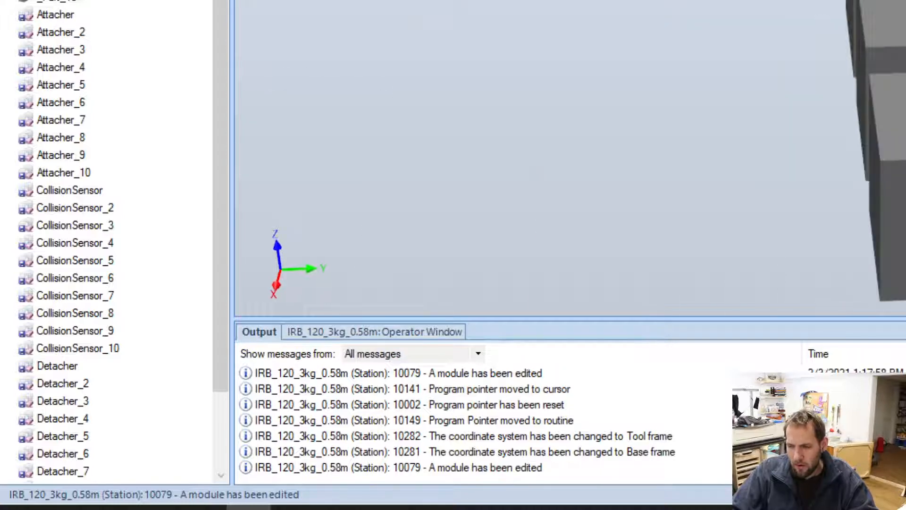
scroll(869, 142, up, 2)
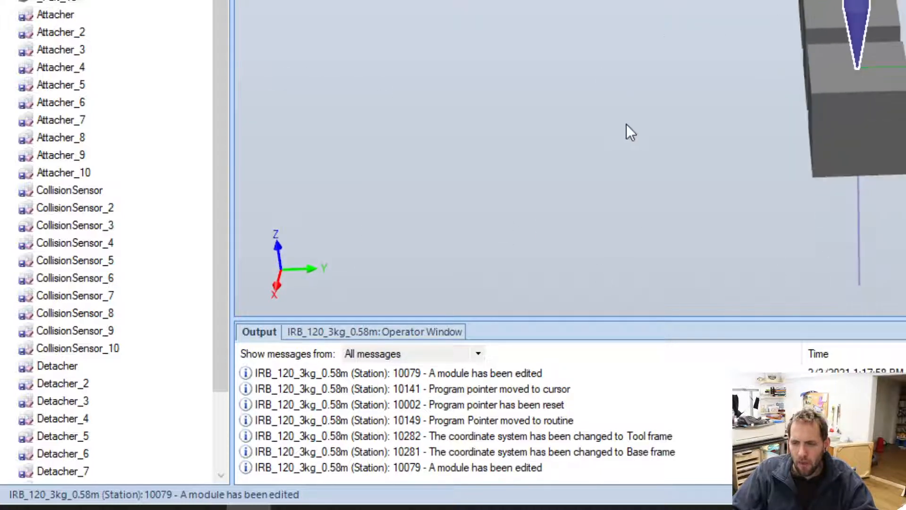
ctrl+shift+drag(630, 132, 704, 154)
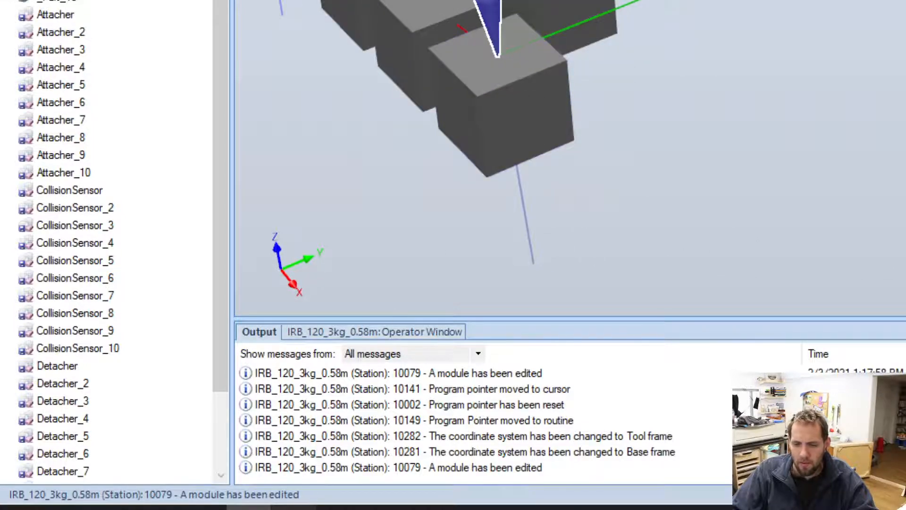
click(293, 508)
click(227, 458)
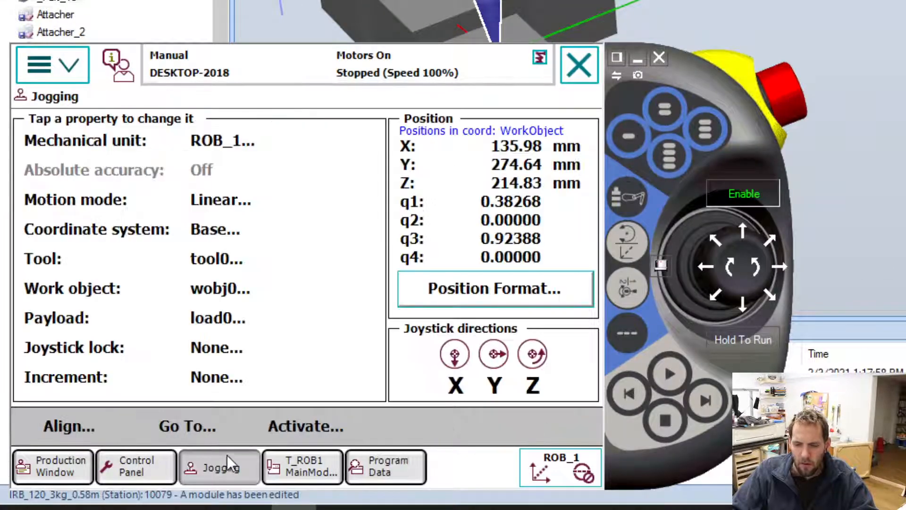
click(246, 508)
ctrl+shift+drag(472, 118, 651, 136)
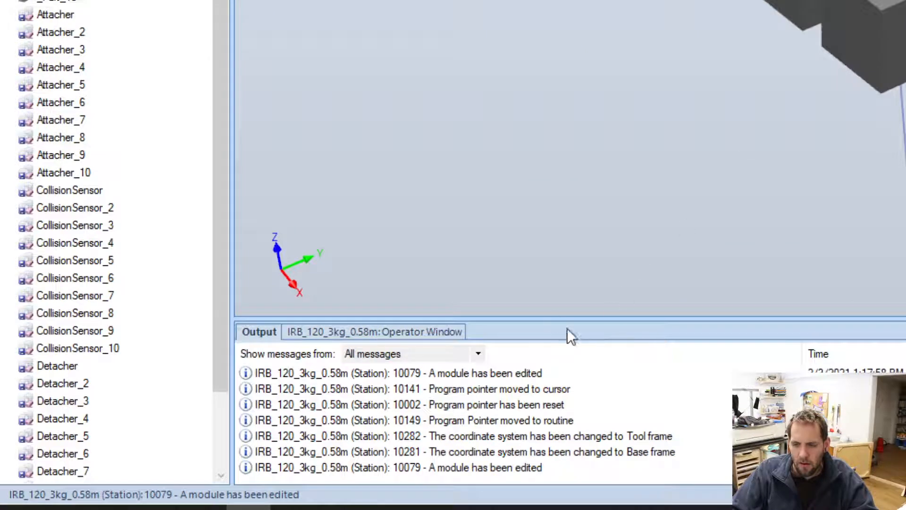
key(alt+Tab)
drag(745, 240, 745, 240)
Create a global constant robtarget named Block12 in MainModule, using the robot's current position as its initial value.
click(378, 467)
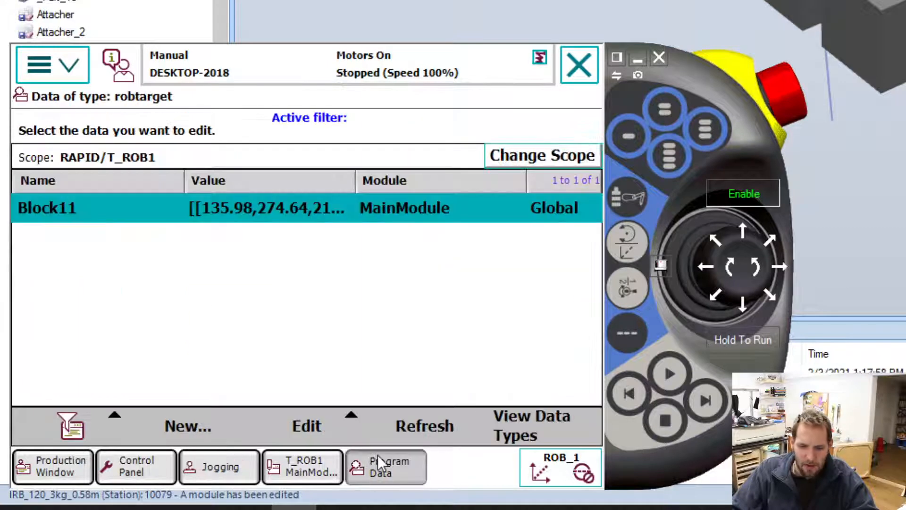
click(194, 426)
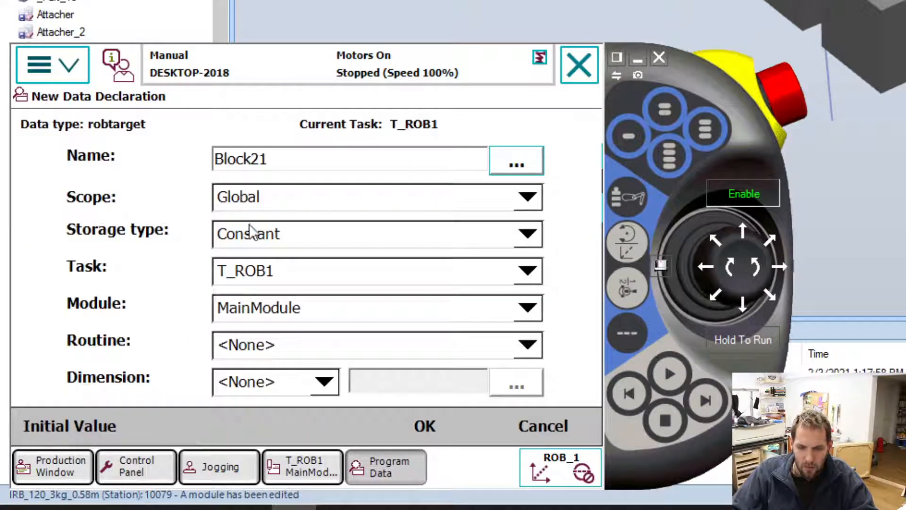
click(279, 158)
key(BackSpace)
key(BackSpace)
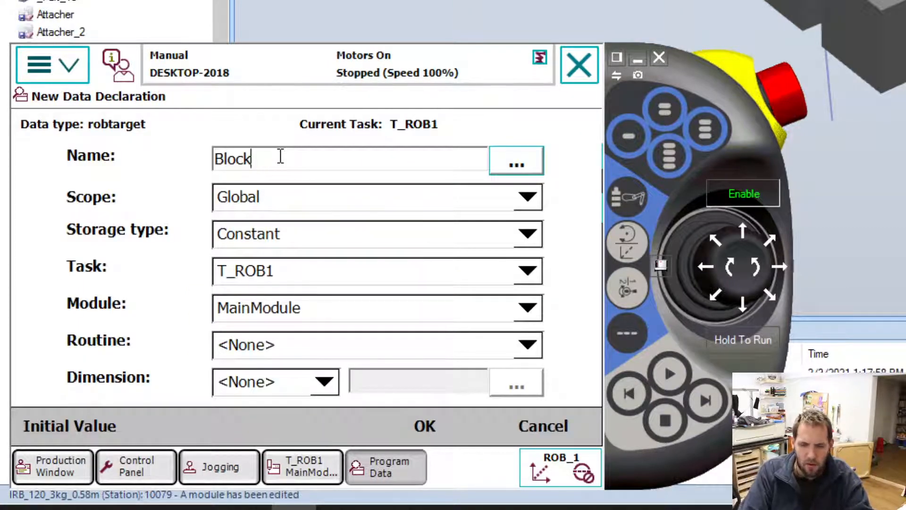
text(12)
click(110, 425)
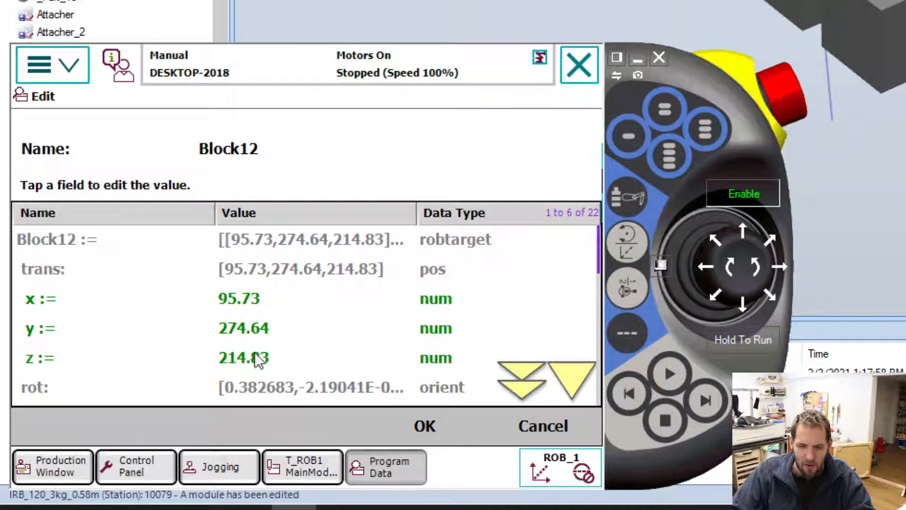
click(428, 423)
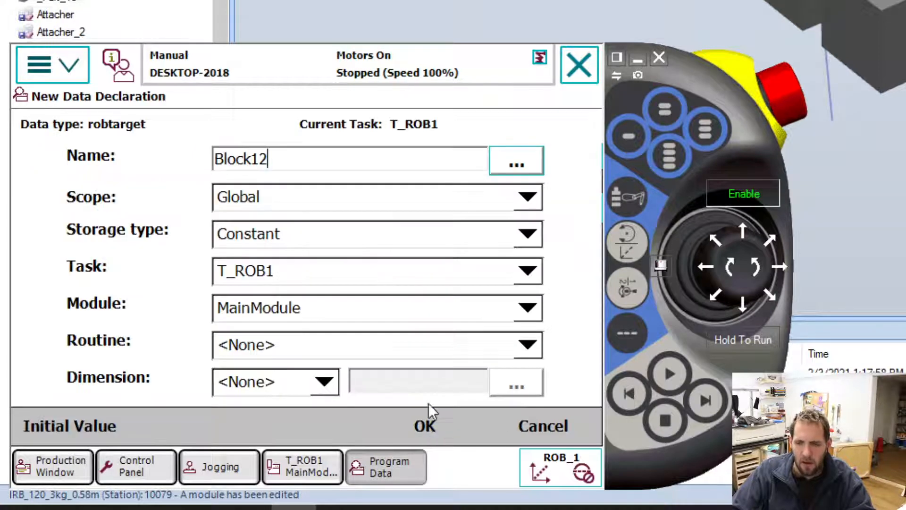
click(403, 427)
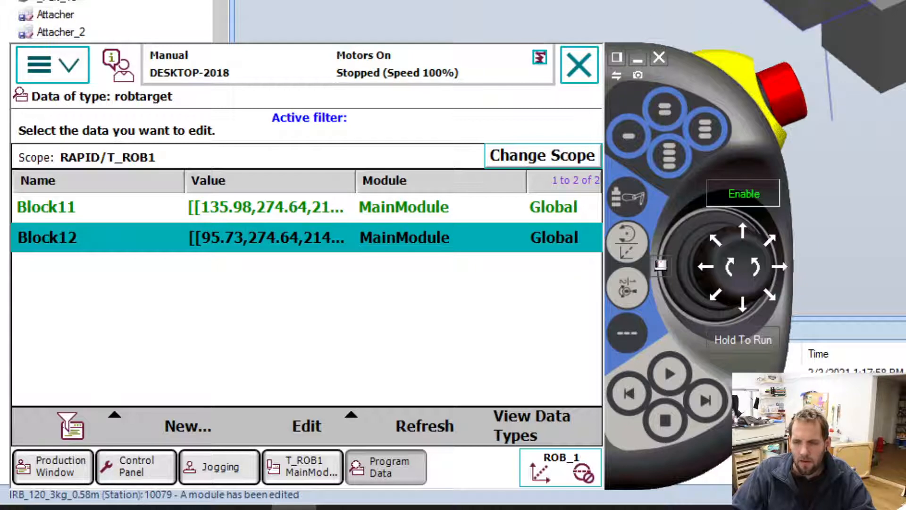
Examine the tool tip's position over the row of blocks from several angles.
scroll(793, 5, up, 5)
scroll(793, 5, down, 3)
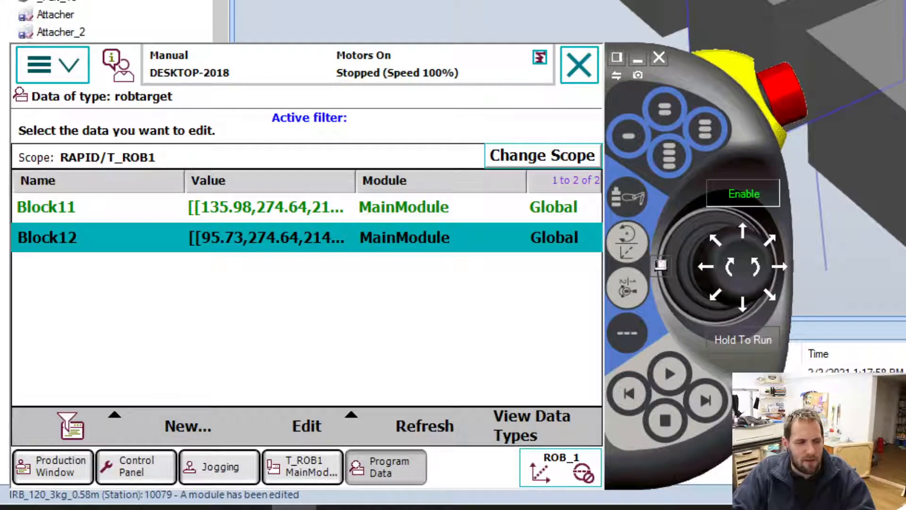
click(869, 62)
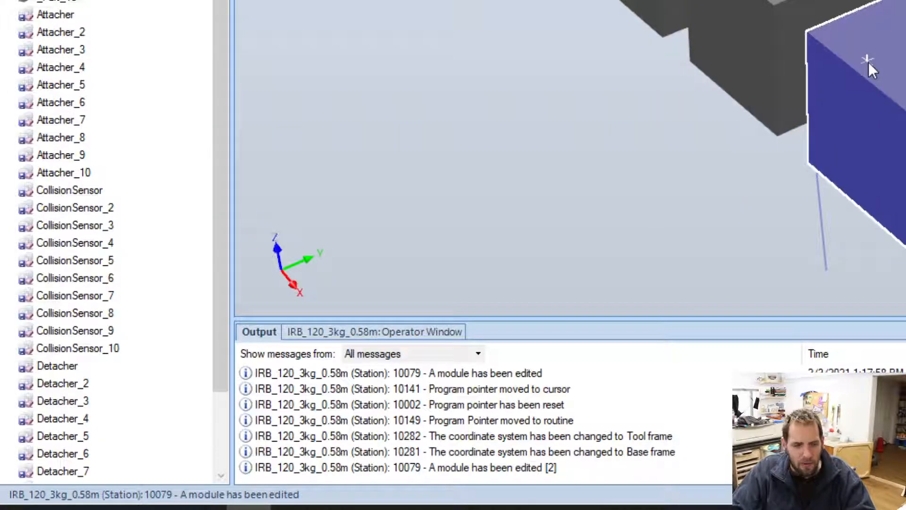
ctrl+shift+drag(869, 62, 850, 132)
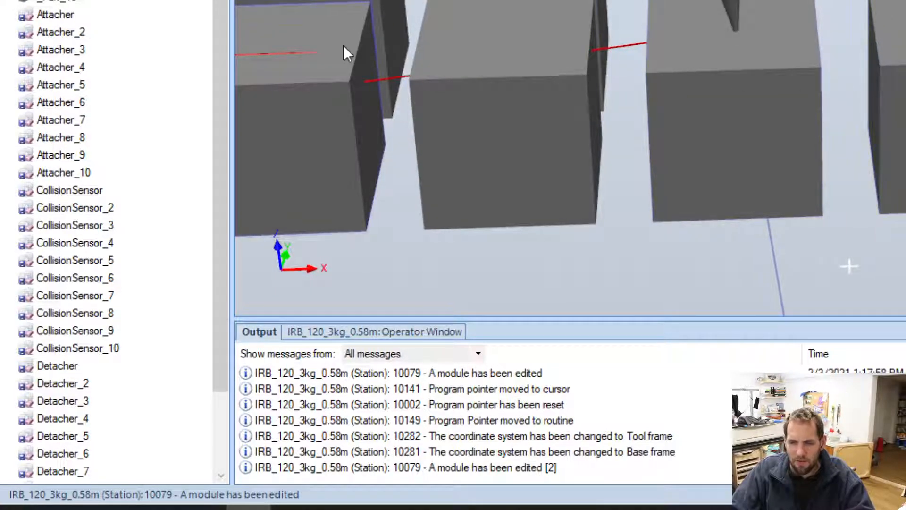
ctrl+shift+drag(372, 100, 866, 193)
ctrl+shift+drag(679, 198, 616, 215)
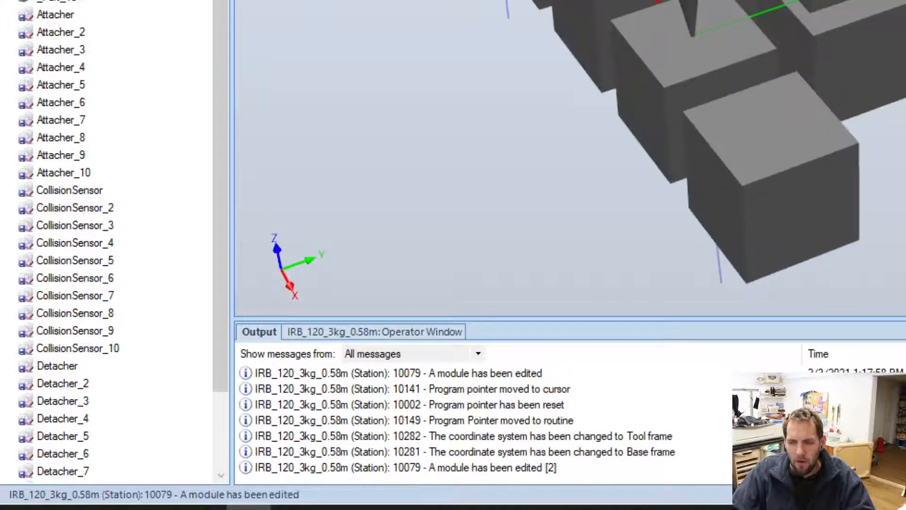
Jog the robot linearly along the Base X axis to the third block in the row, at about X 55.57 mm.
click(294, 508)
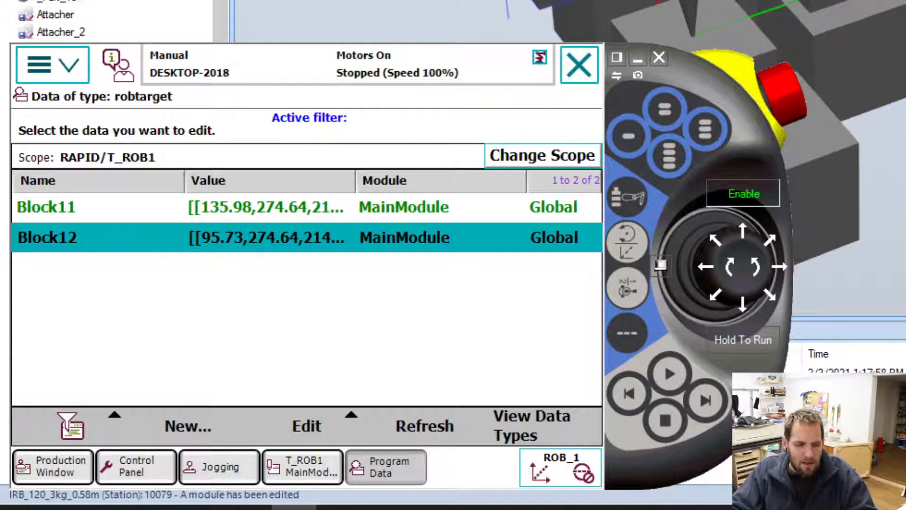
click(754, 233)
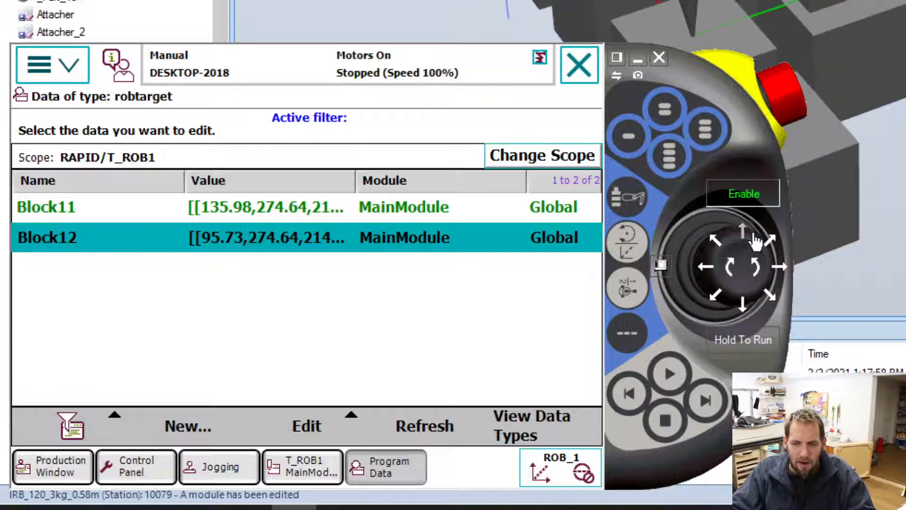
click(754, 233)
click(754, 233)
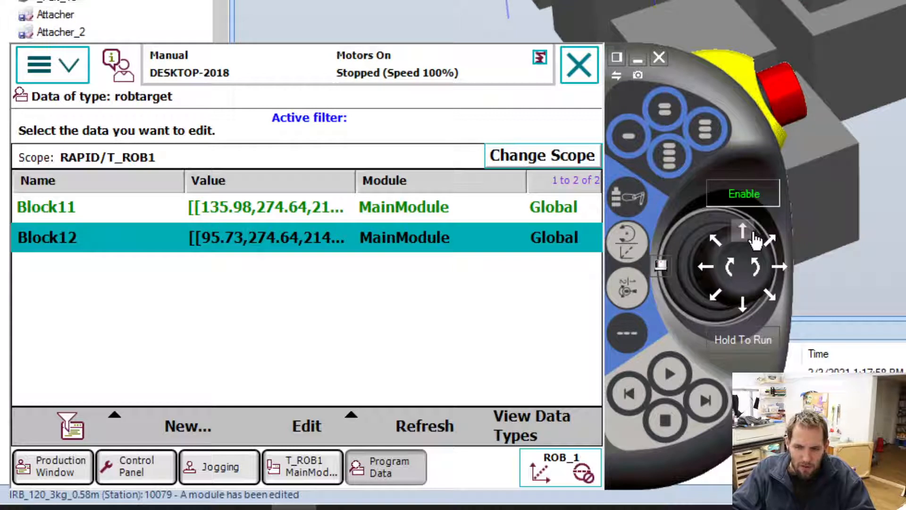
click(754, 233)
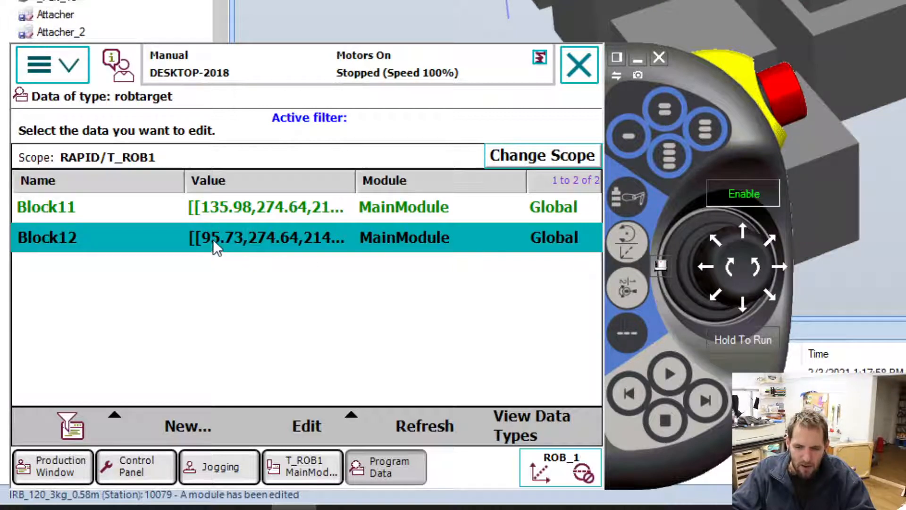
click(331, 467)
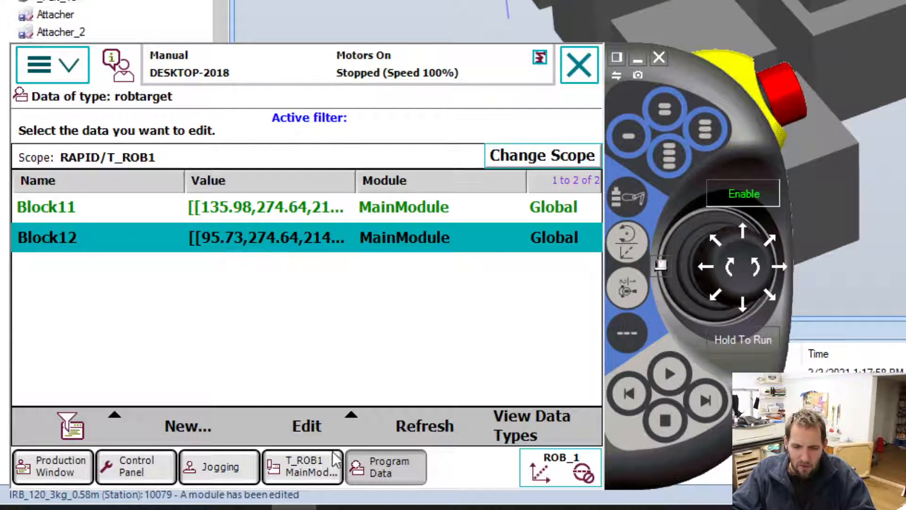
click(222, 465)
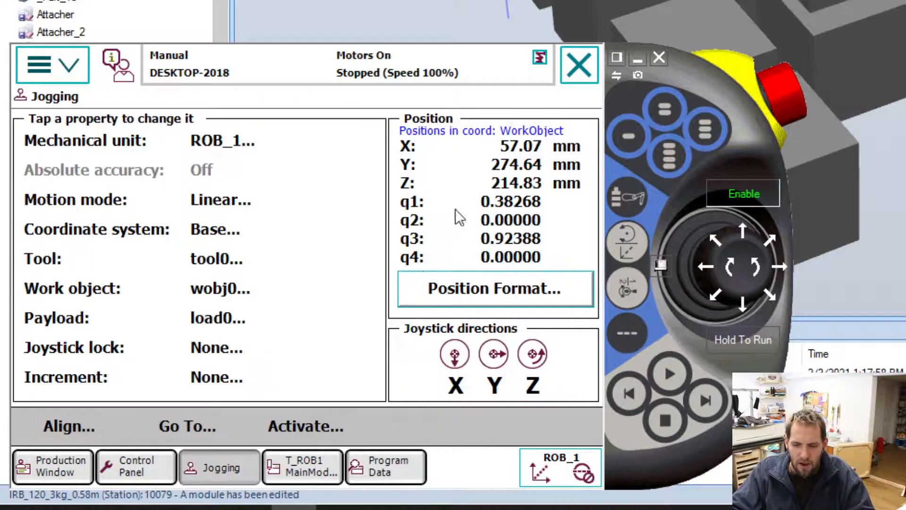
click(745, 237)
click(745, 238)
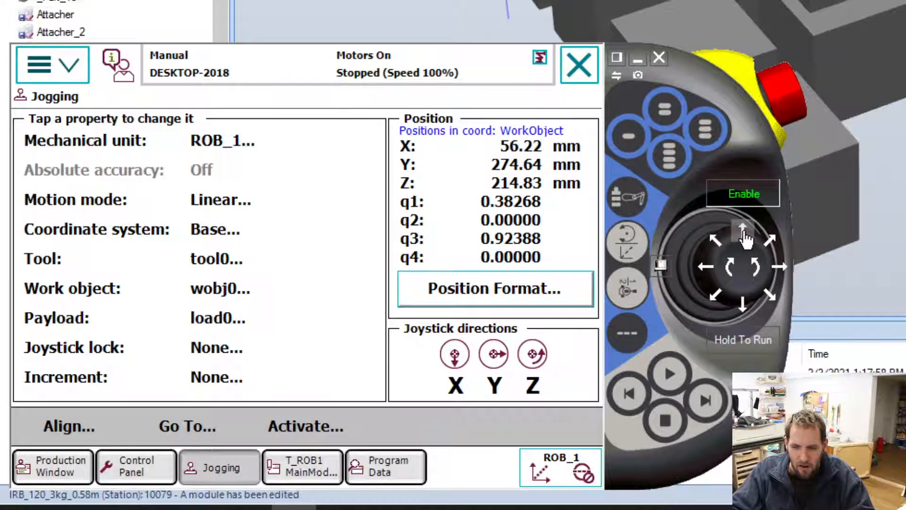
click(745, 238)
Start a new global constant robtarget declaration in MainModule and name it Block13.
click(388, 466)
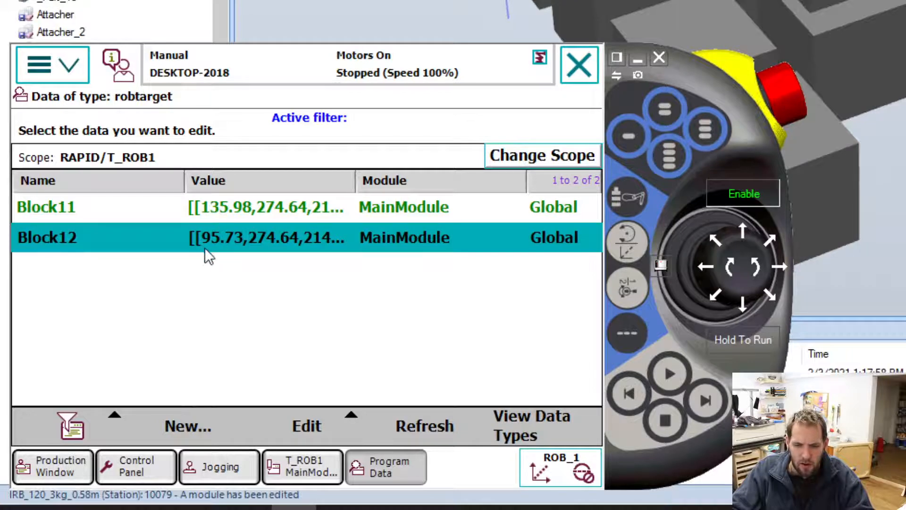
click(177, 437)
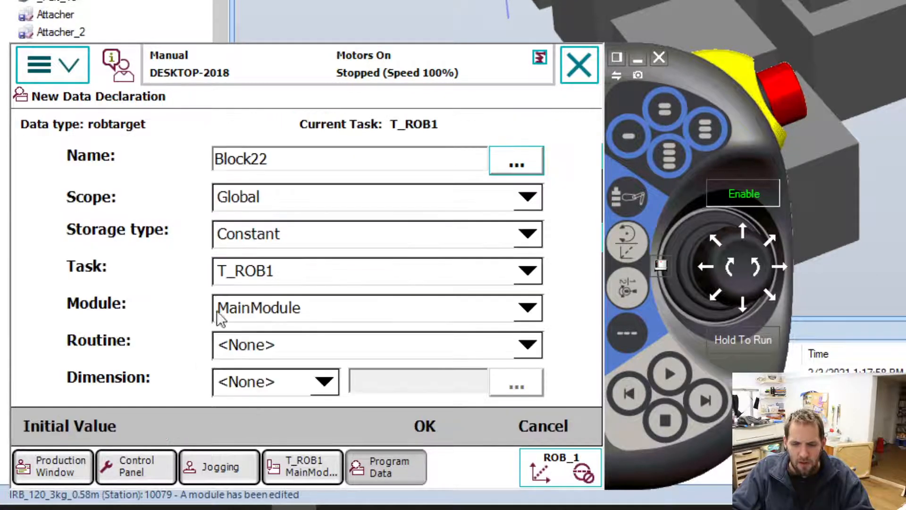
click(288, 156)
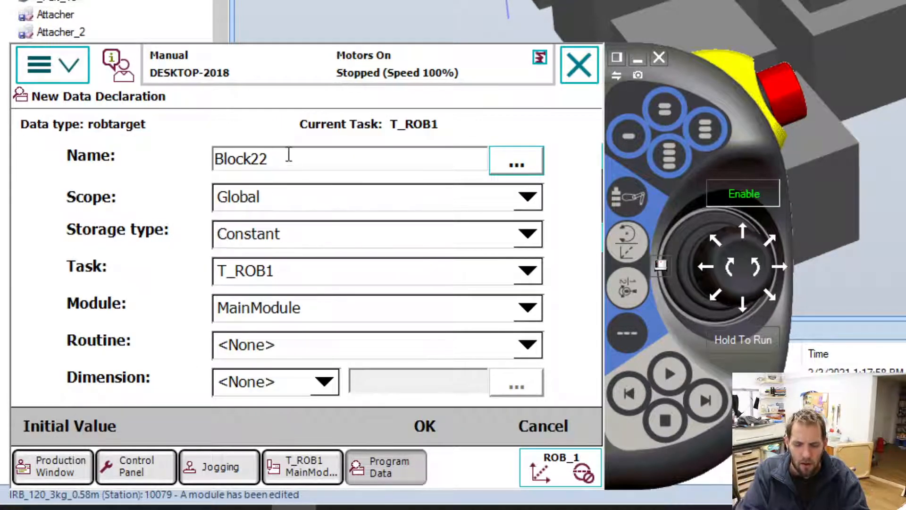
key(BackSpace)
key(BackSpace)
text(13)
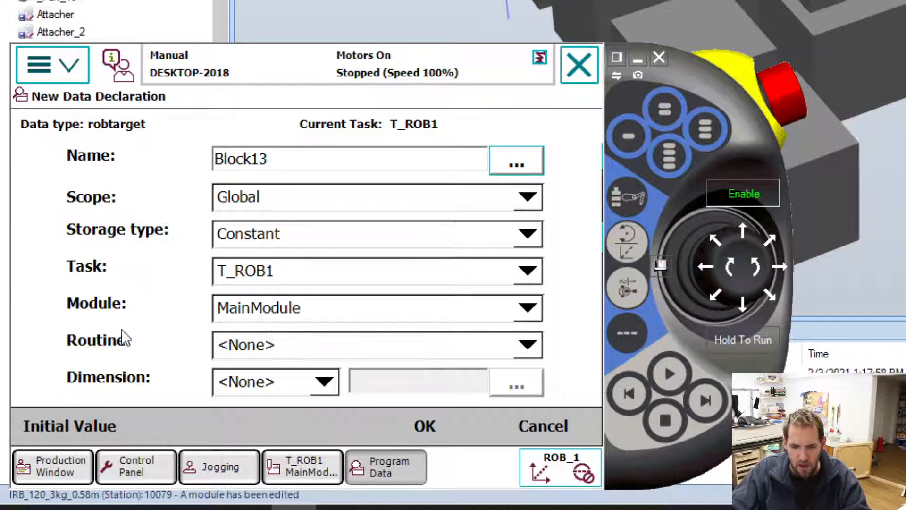
Set the initial x value of Block13 to 45.73 and create the robtarget.
click(63, 435)
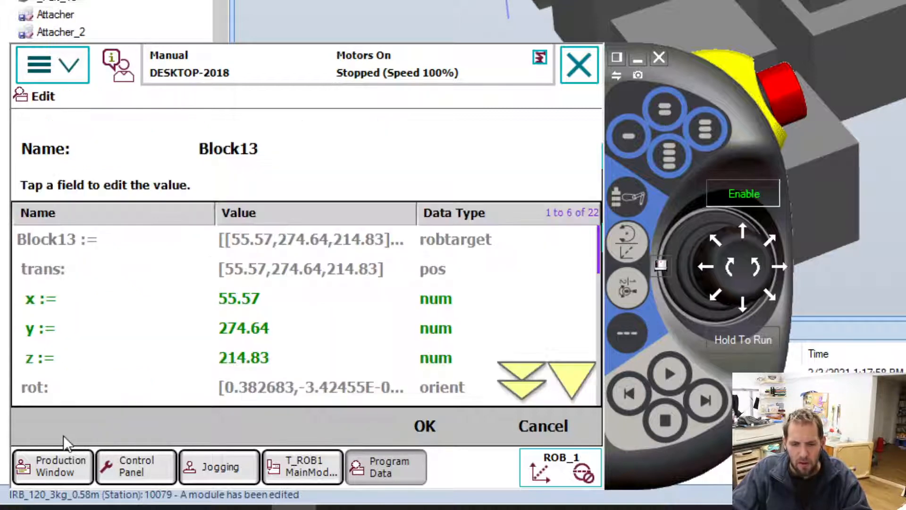
click(245, 301)
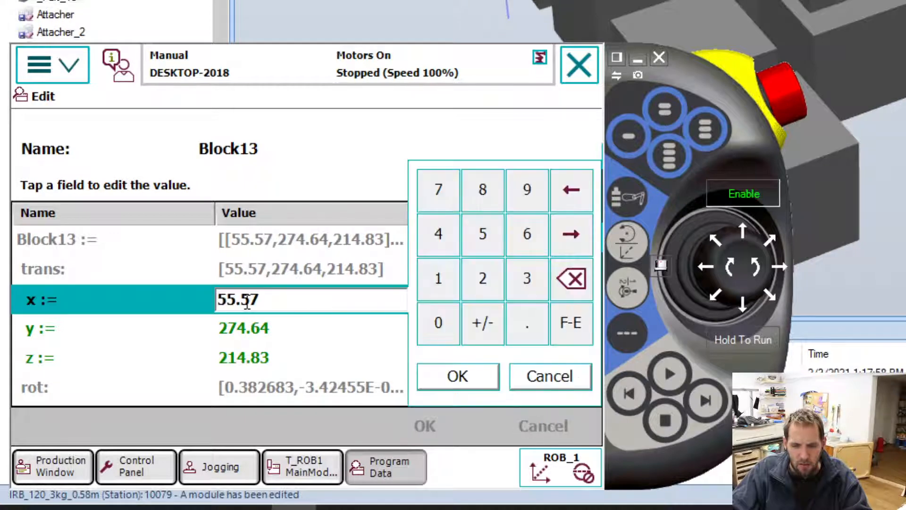
drag(287, 299, 130, 271)
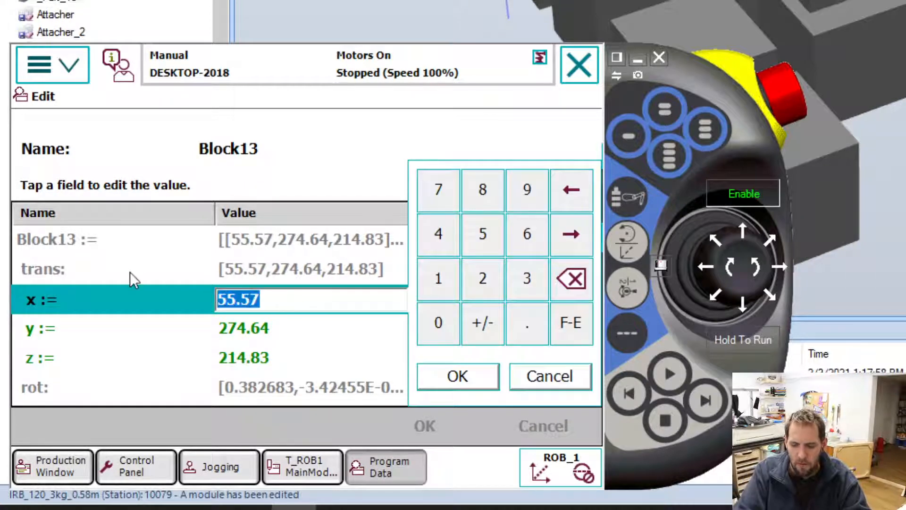
text(45.73)
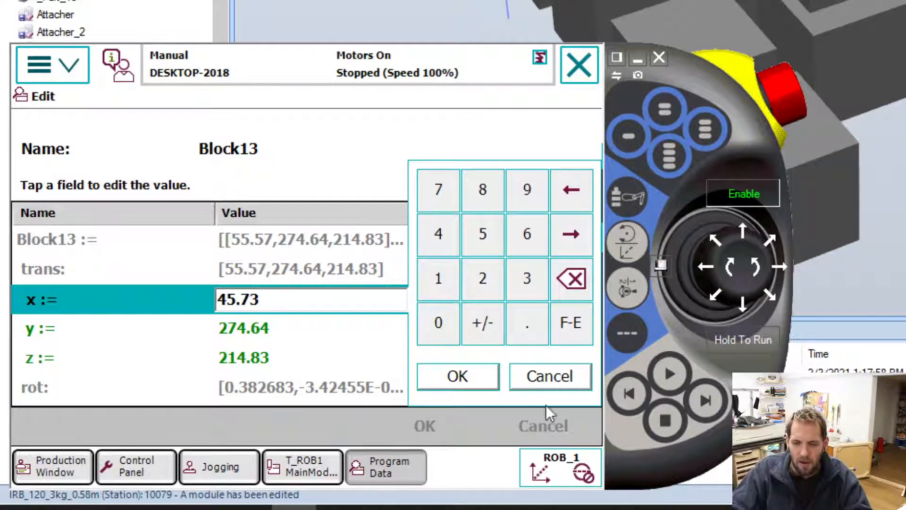
click(446, 376)
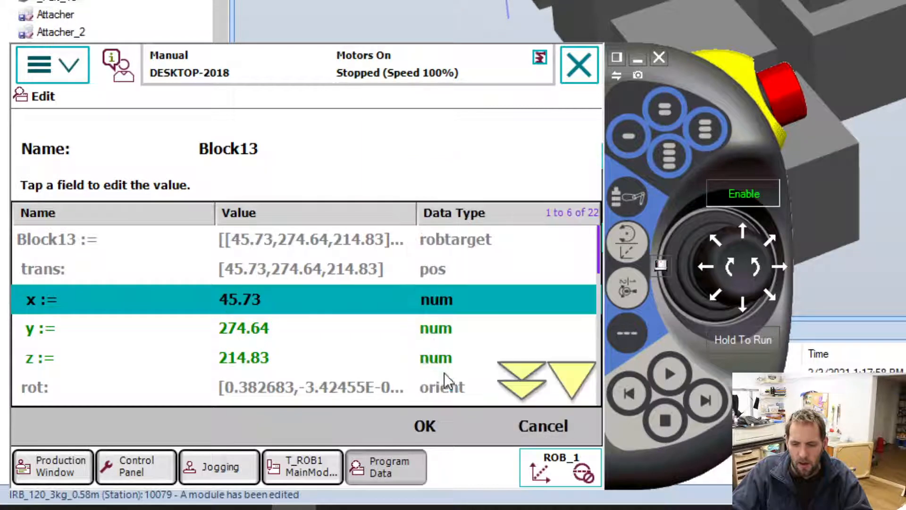
click(423, 418)
click(427, 426)
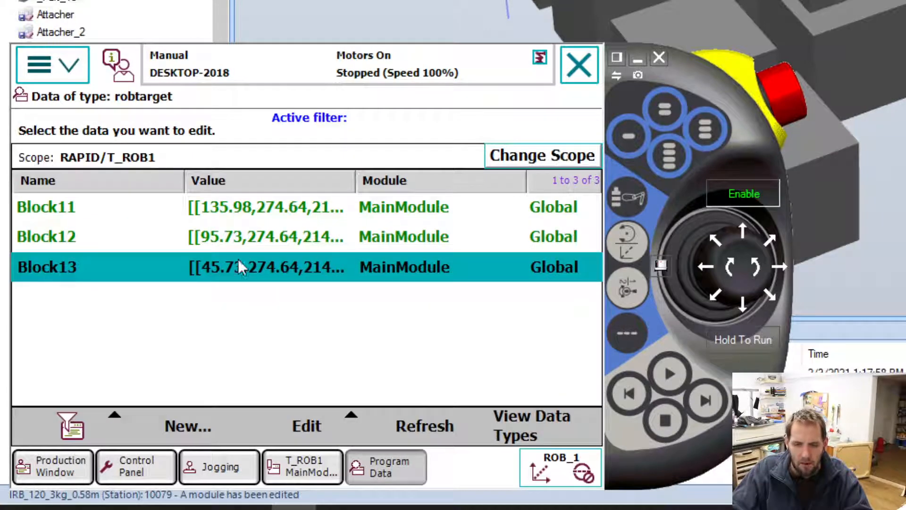
click(225, 210)
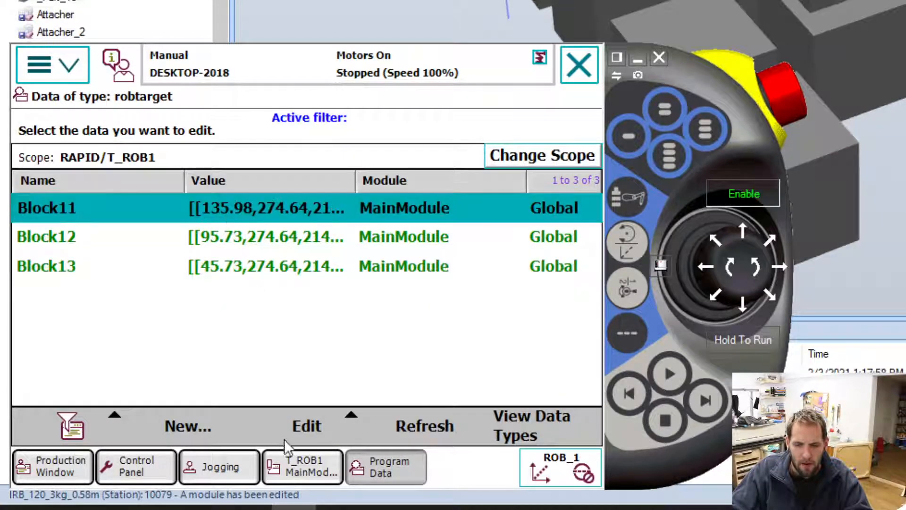
click(315, 429)
click(320, 392)
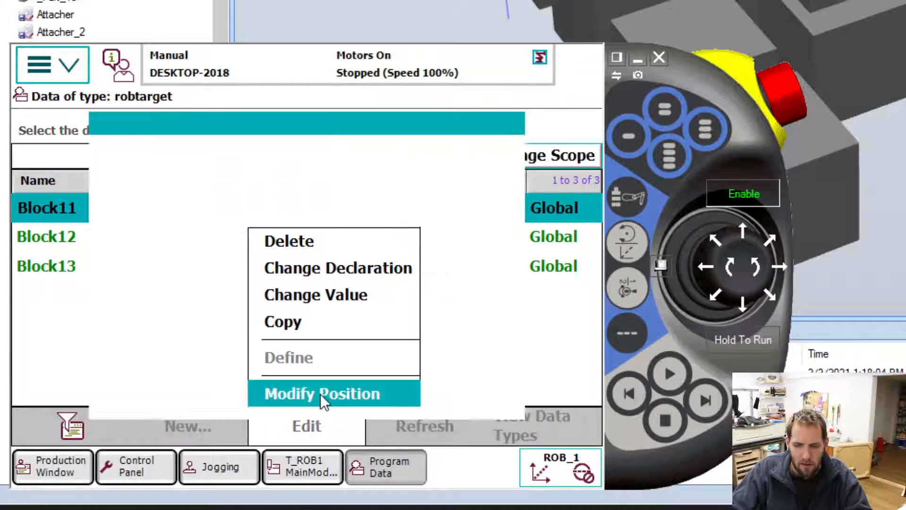
click(402, 386)
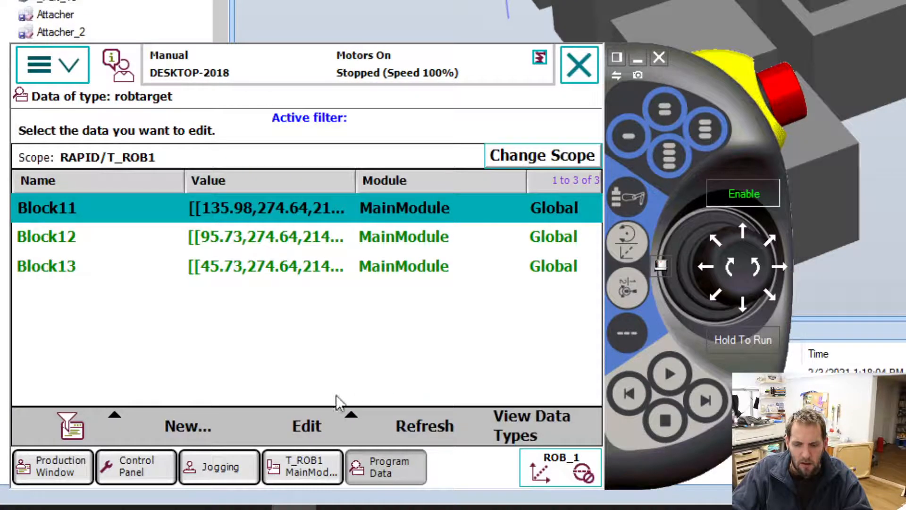
click(305, 424)
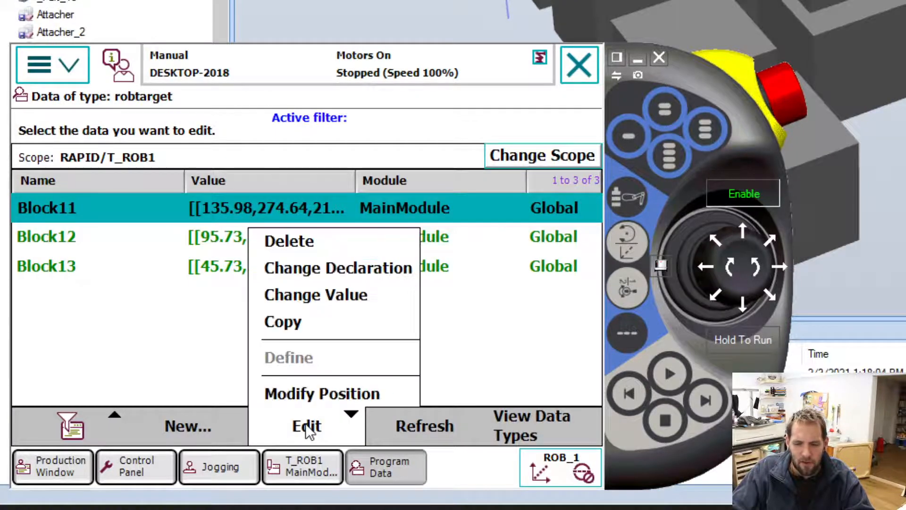
click(332, 389)
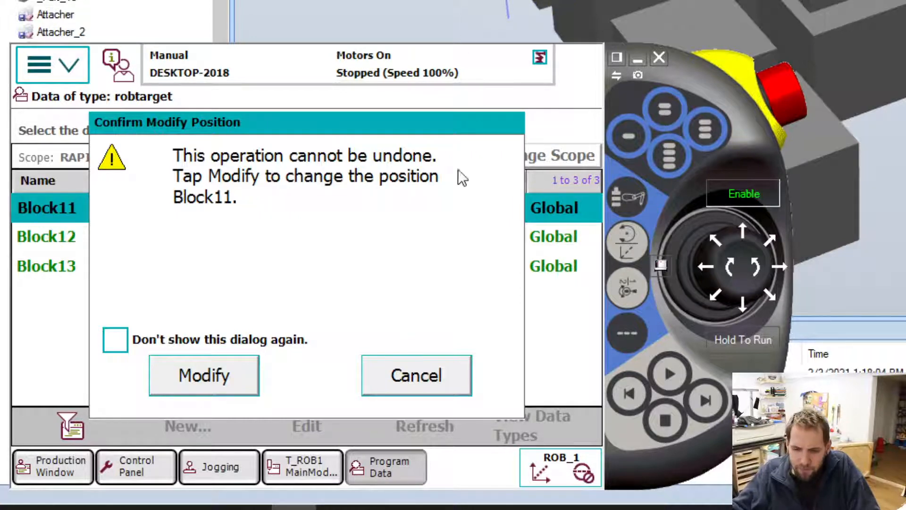
click(381, 391)
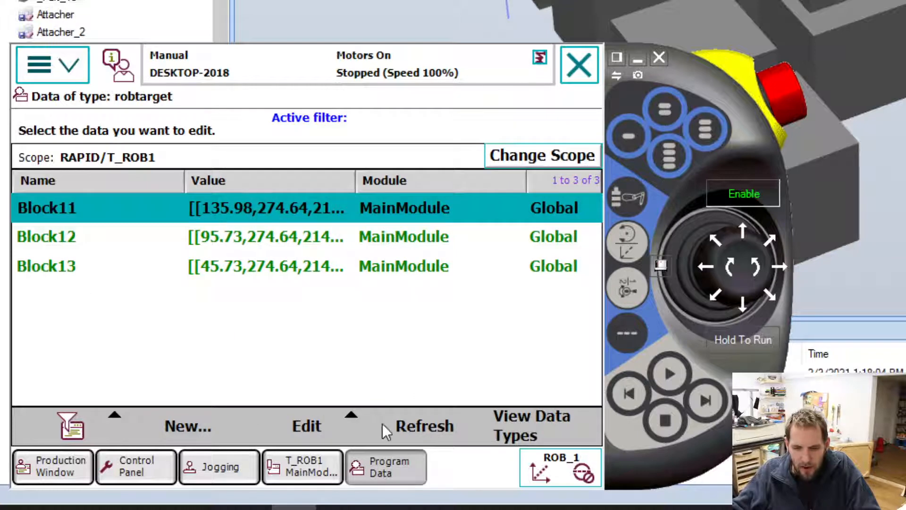
Modify the stored position of Block11 to the robot's current position.
click(319, 422)
click(332, 385)
click(232, 367)
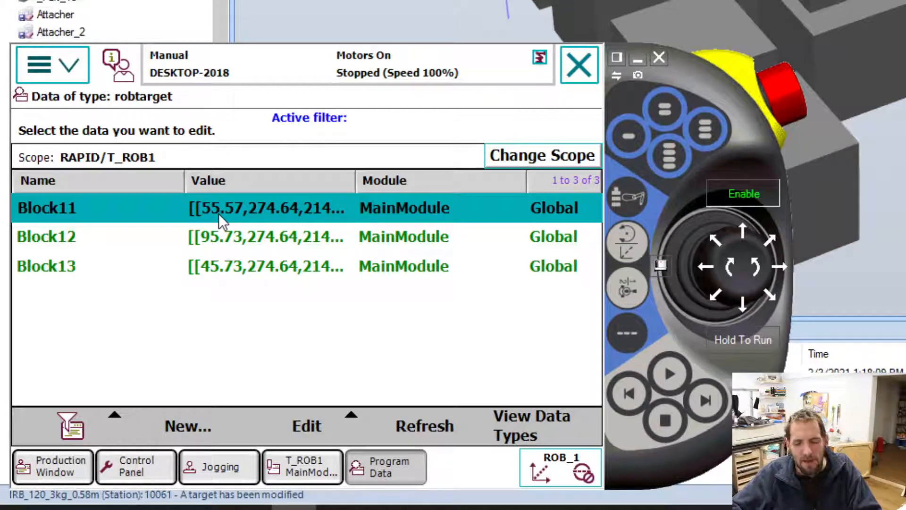
Change the x value of the Block11 robtarget to 135.73 and save it.
click(314, 418)
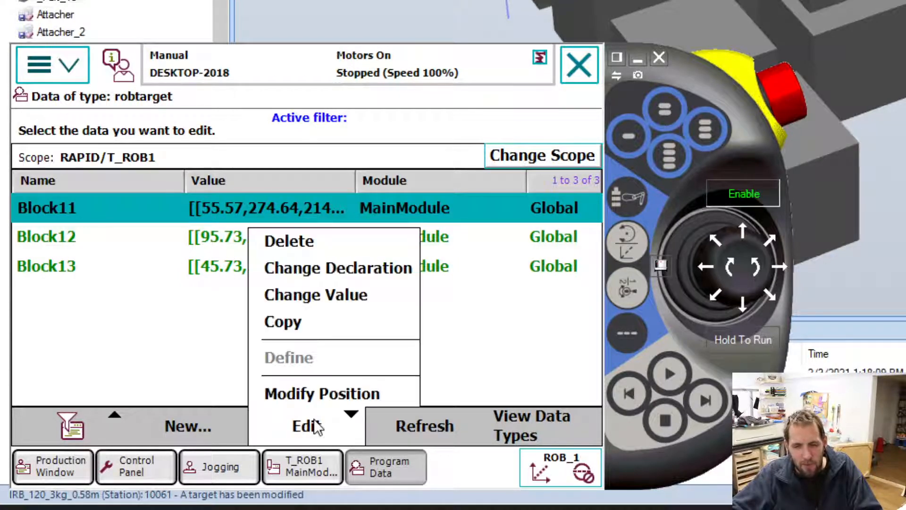
click(374, 302)
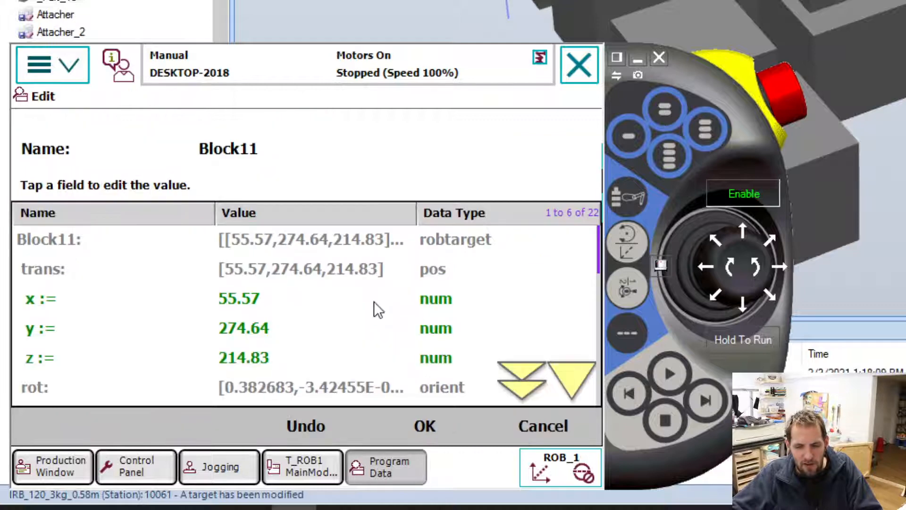
click(254, 299)
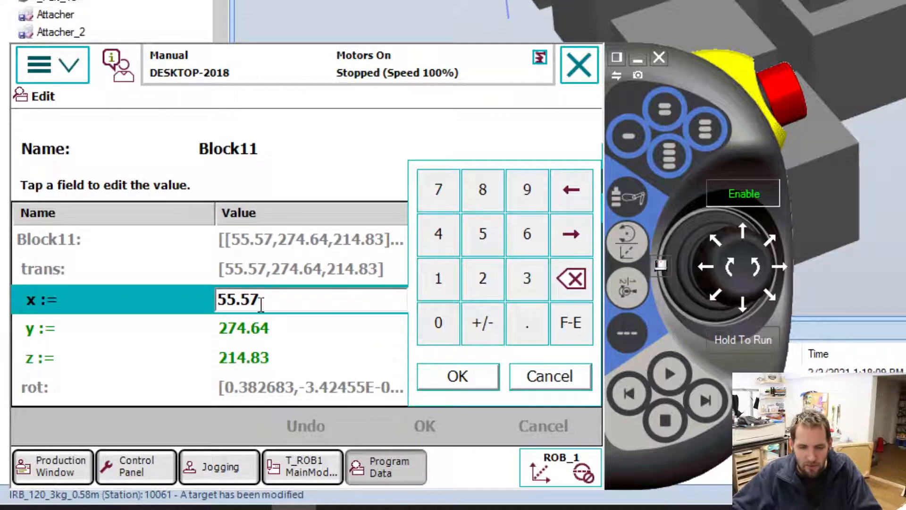
drag(276, 284, 173, 302)
text(13)
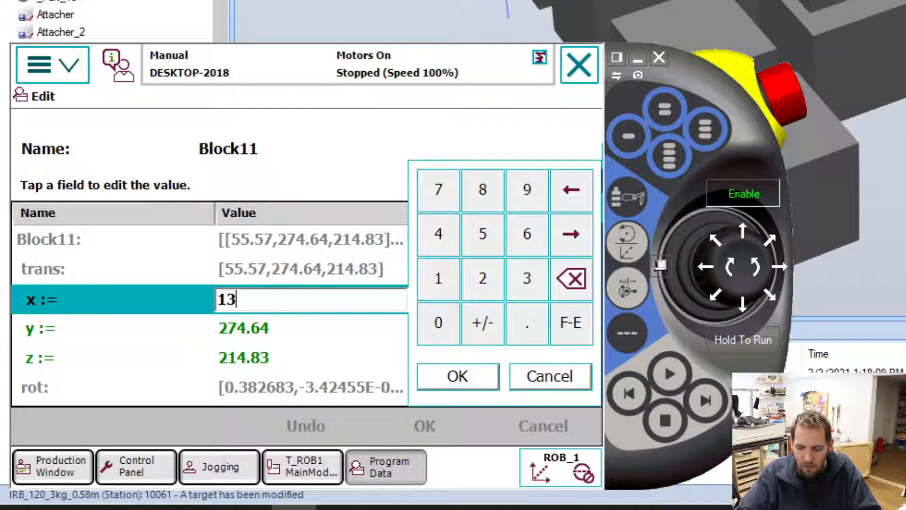
text(5.73)
click(446, 377)
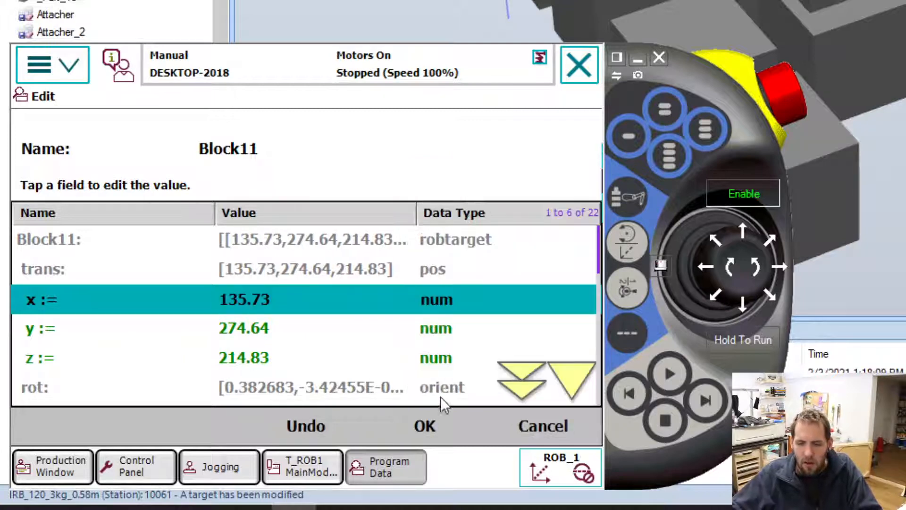
click(426, 426)
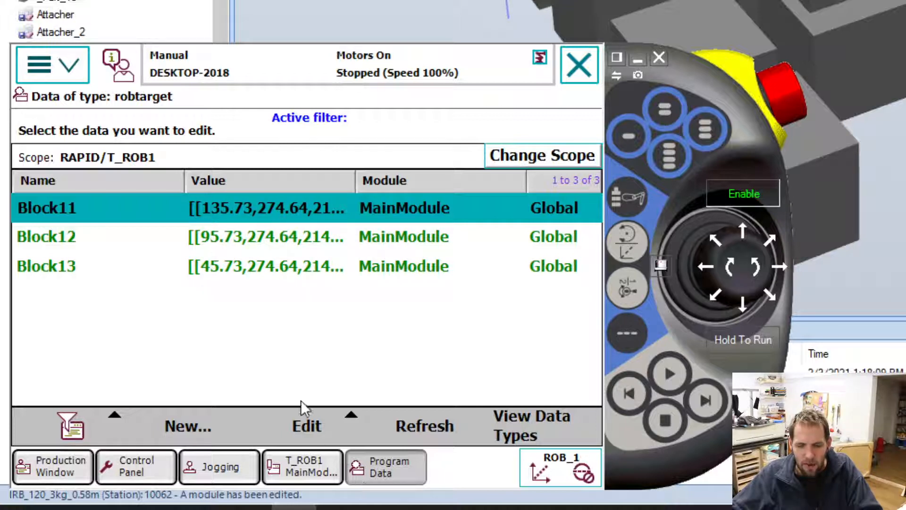
Start another global constant robtarget declaration in MainModule and name it Block14.
click(175, 418)
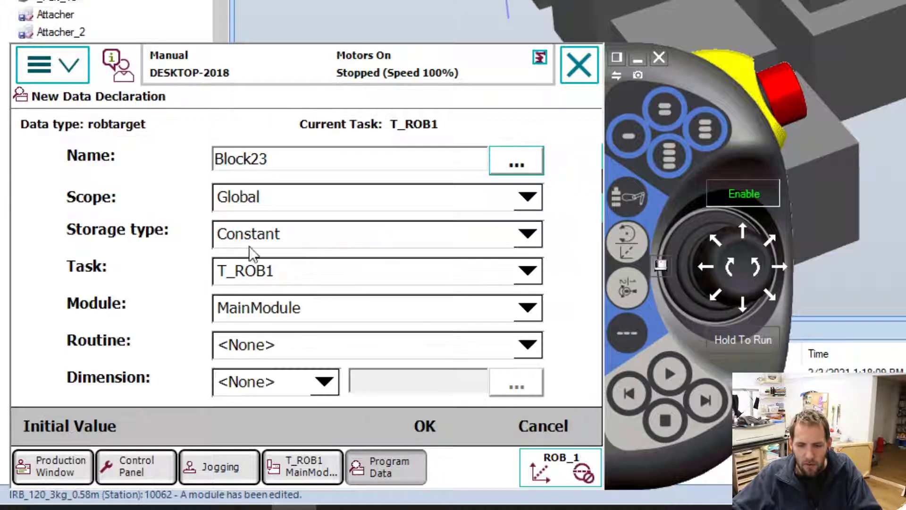
drag(279, 161, 251, 161)
text(14)
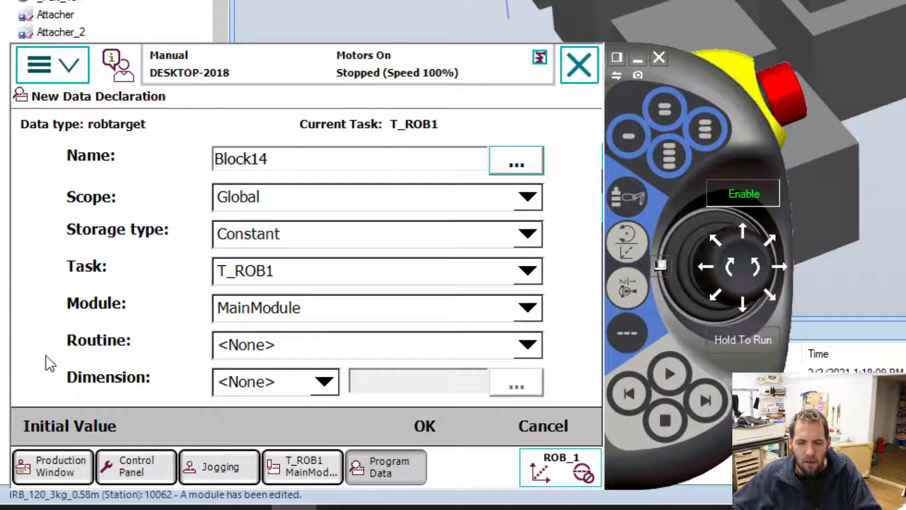
Set the initial x value of Block14 to 15.73 and accept the initial values.
click(89, 426)
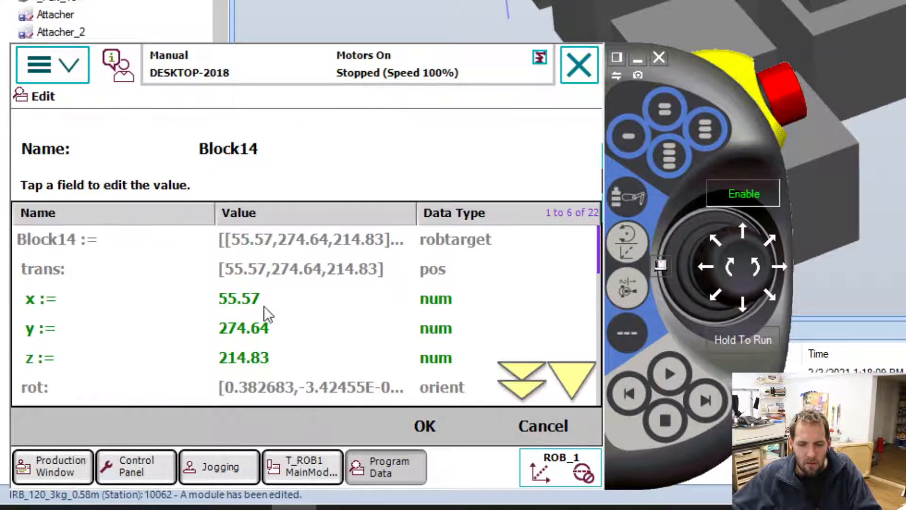
click(264, 305)
drag(277, 295, 167, 297)
text(15.73)
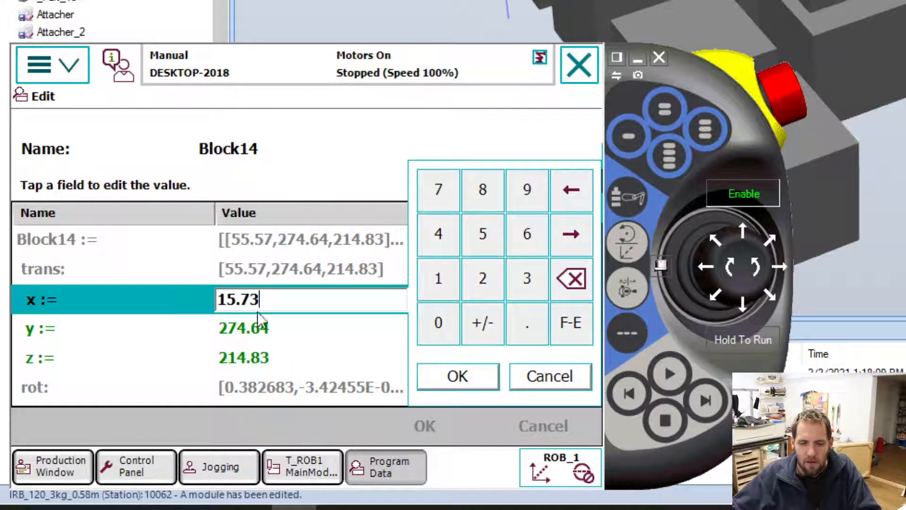
click(458, 377)
click(446, 429)
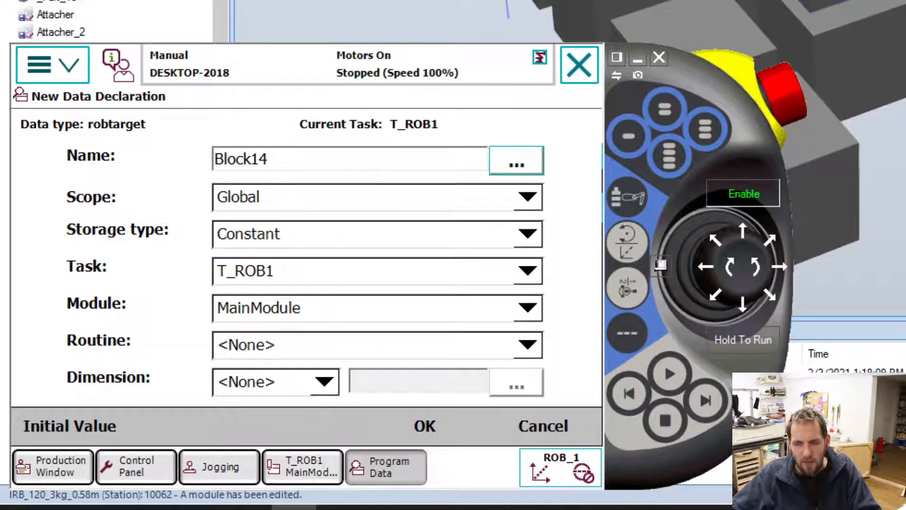
Confirm the Block14 declaration and move the virtual FlexPendant window aside.
click(422, 425)
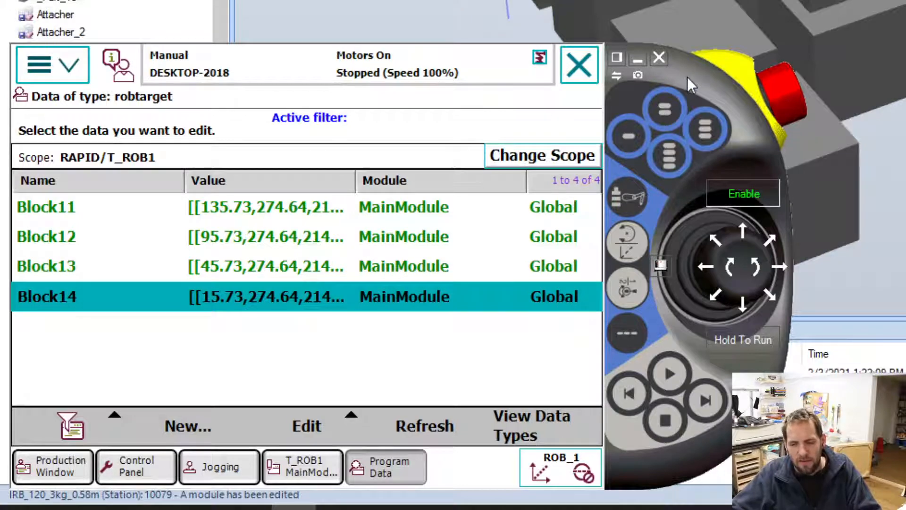
drag(687, 76, 873, 0)
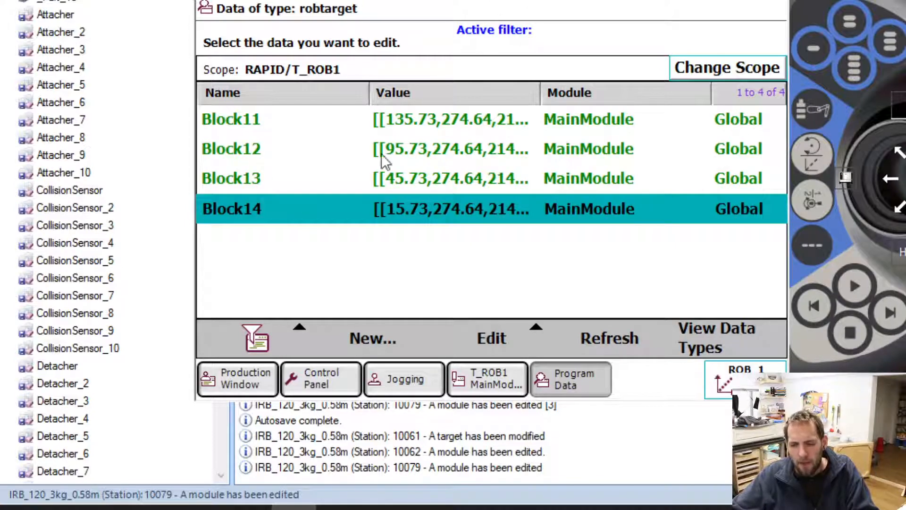
Copy the Block11 robtarget and name the copy Block21.
click(421, 133)
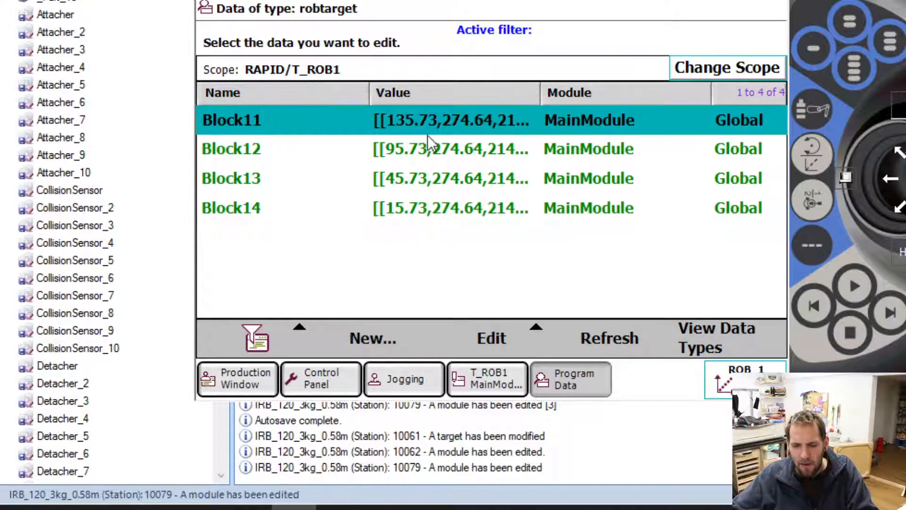
click(432, 129)
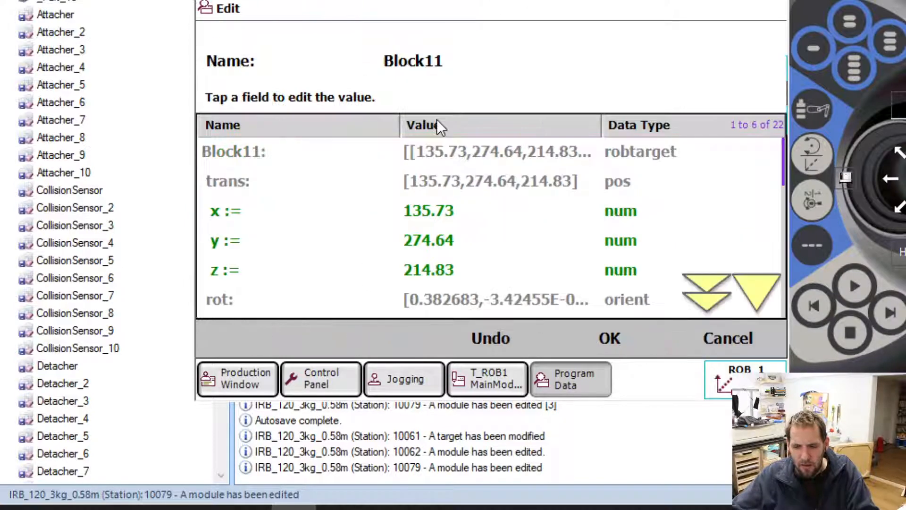
click(715, 336)
click(483, 340)
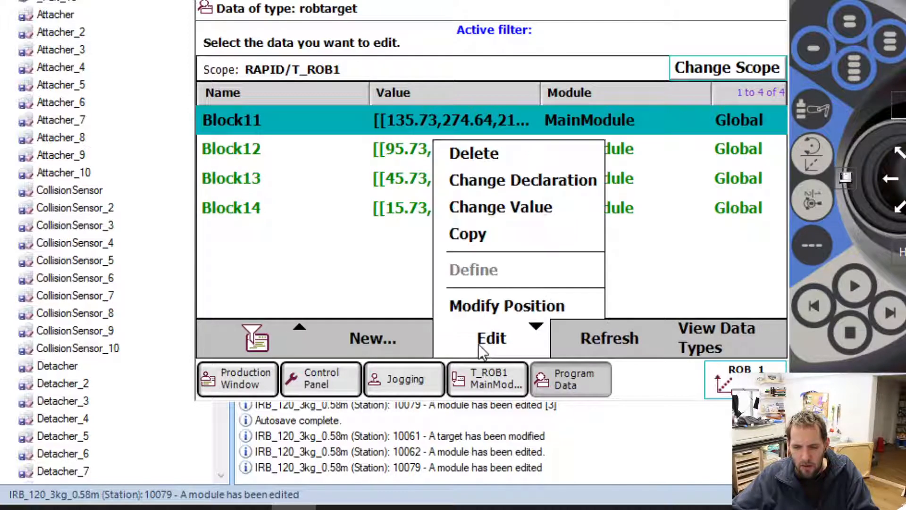
click(518, 234)
click(362, 53)
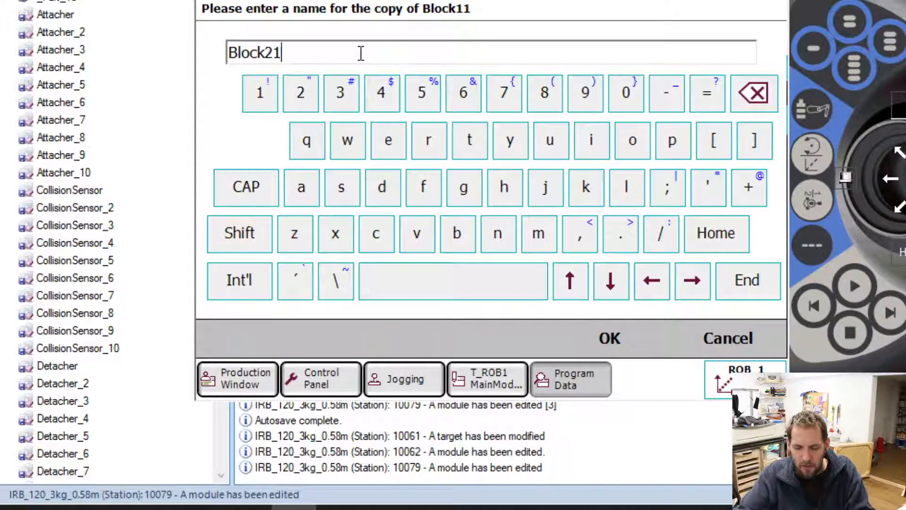
click(623, 339)
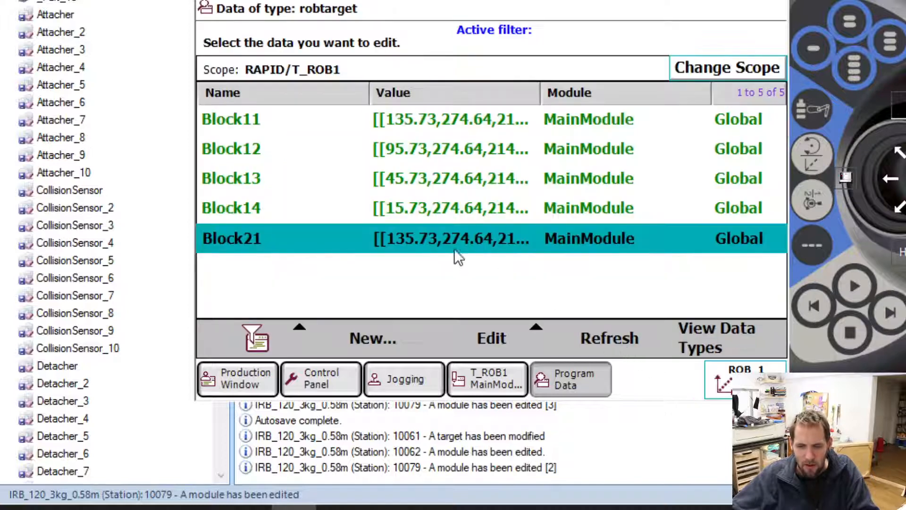
View Block21's y value without editing it, and jog the robot along Y to about 300.61 mm.
click(450, 238)
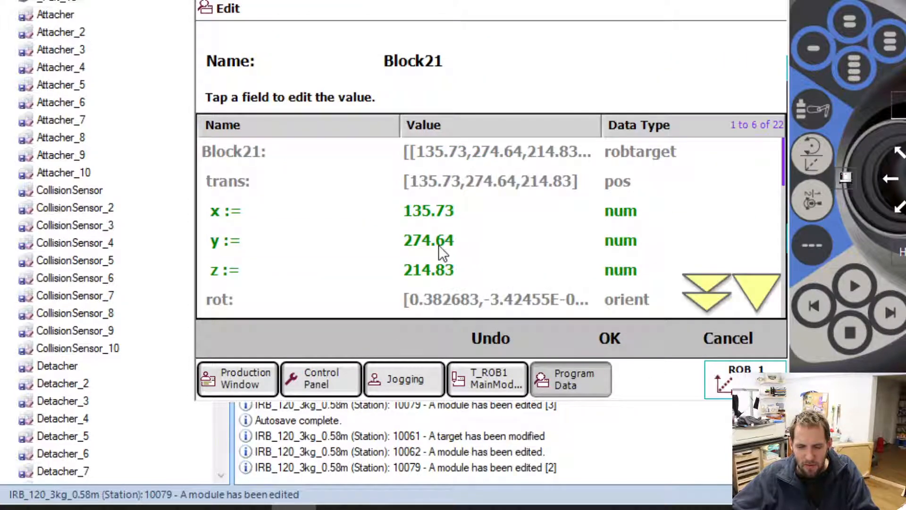
click(439, 245)
click(755, 297)
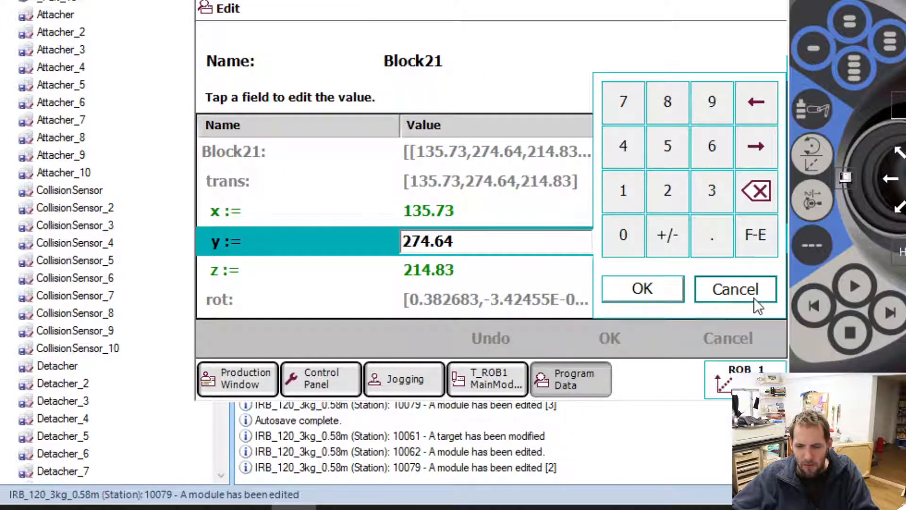
click(720, 382)
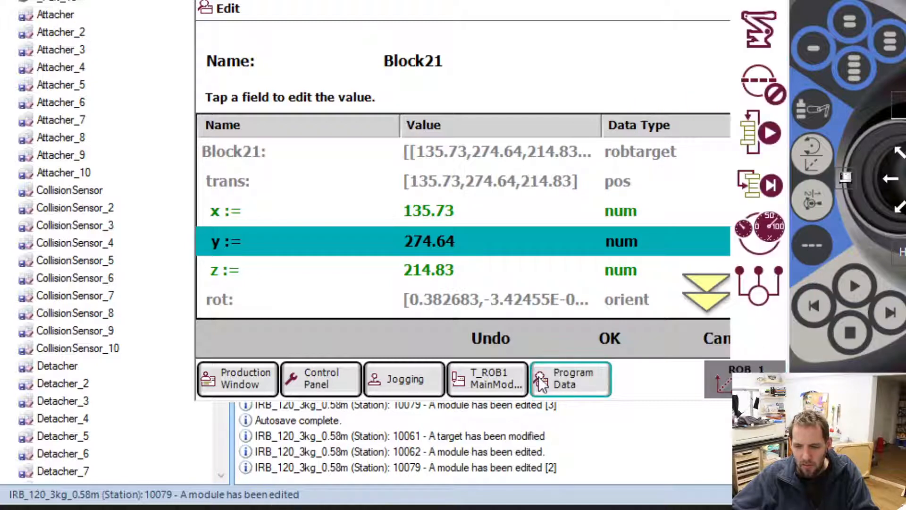
click(404, 380)
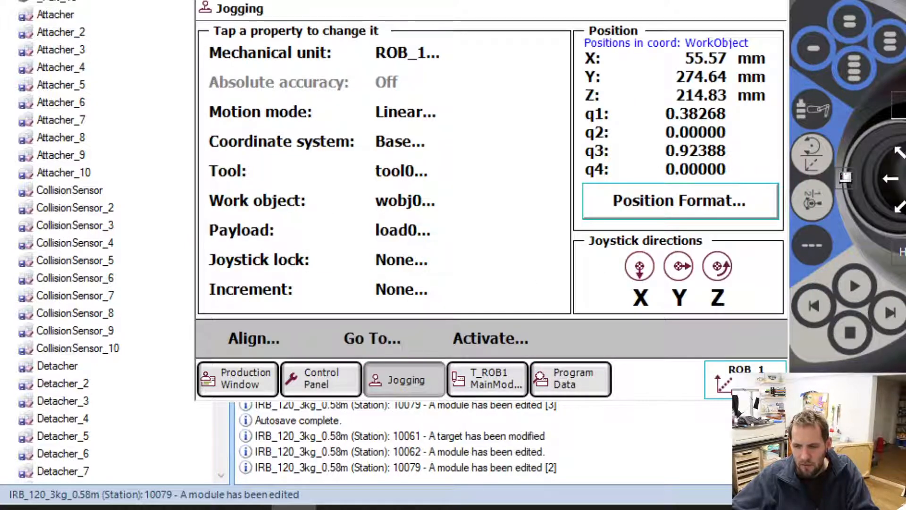
click(905, 179)
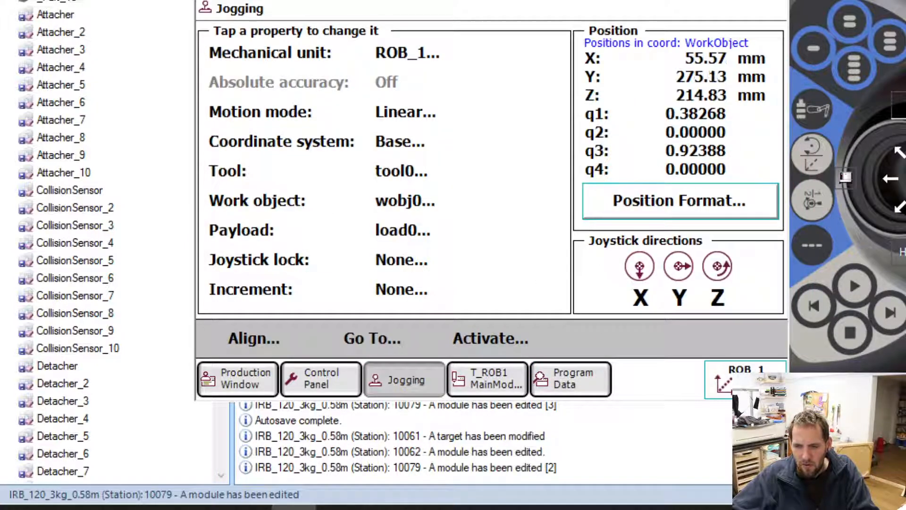
Set the y value of Block21 to 314.64 and save the robtarget.
click(562, 376)
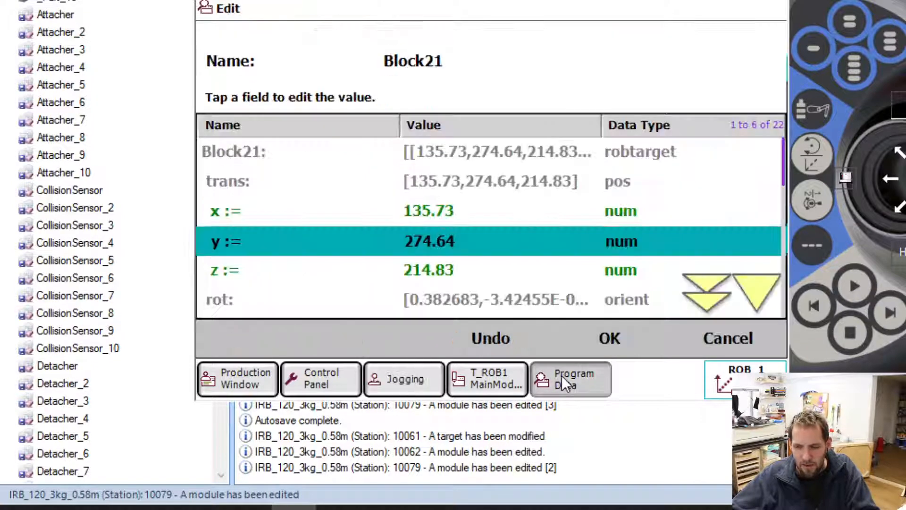
click(421, 243)
drag(412, 242, 430, 241)
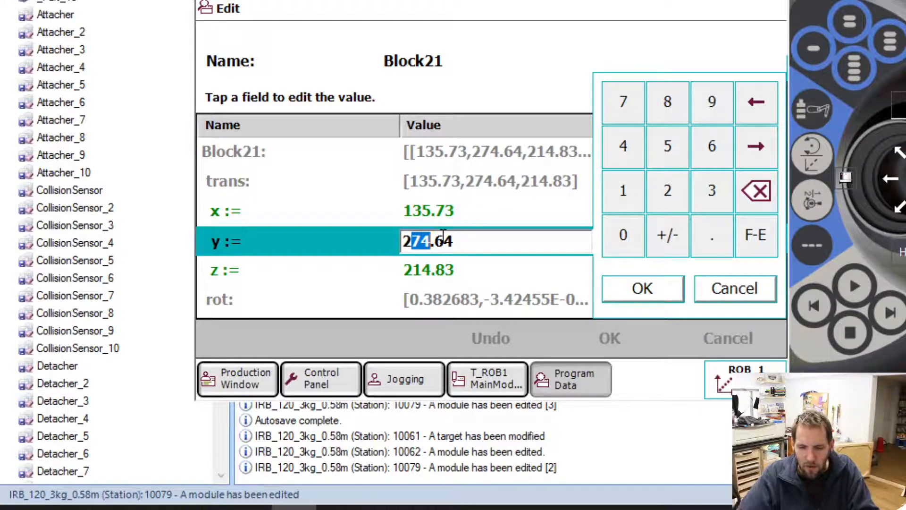
key(Left)
key(BackSpace)
key(BackSpace)
text(31)
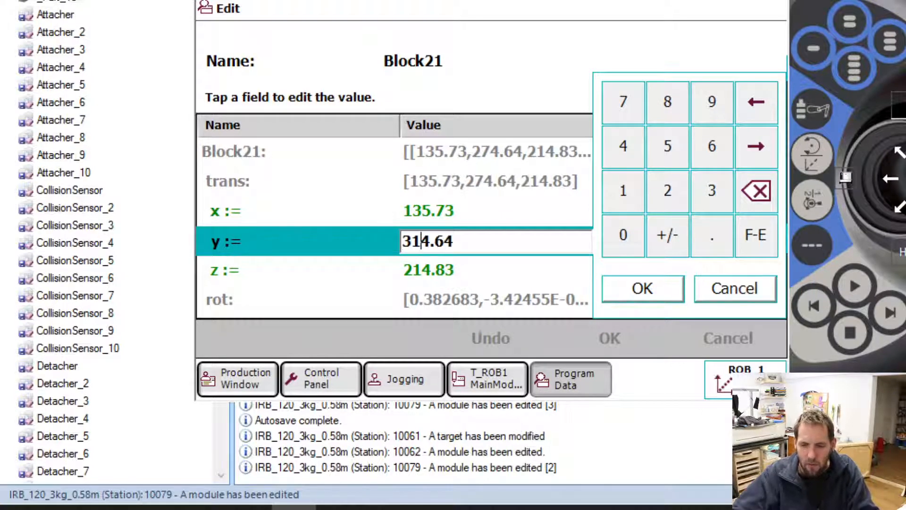
click(623, 285)
click(611, 338)
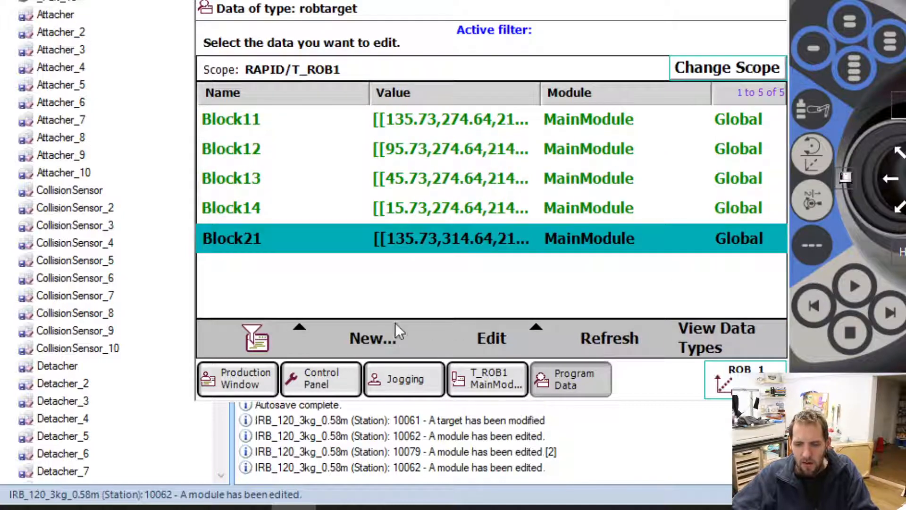
Show the blocks beside the virtual FlexPendant and send the robot to the Block11 position.
click(415, 392)
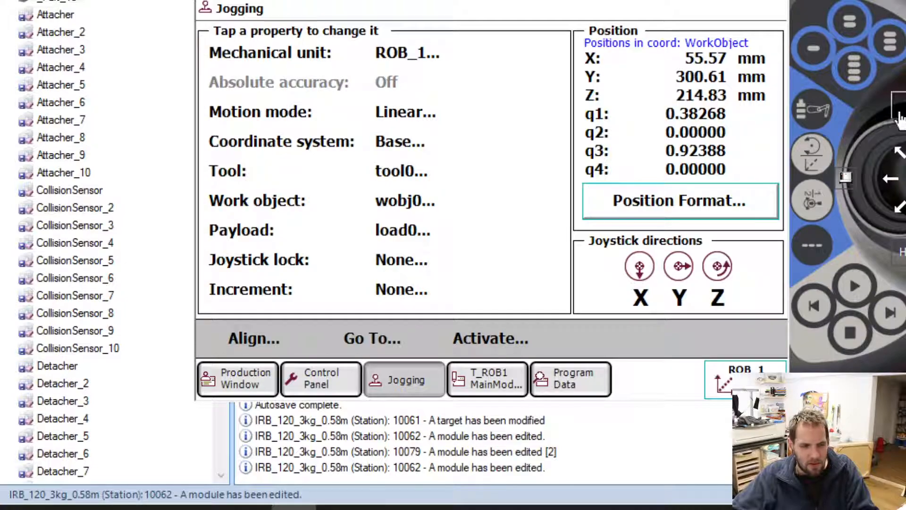
drag(905, 63, 738, 151)
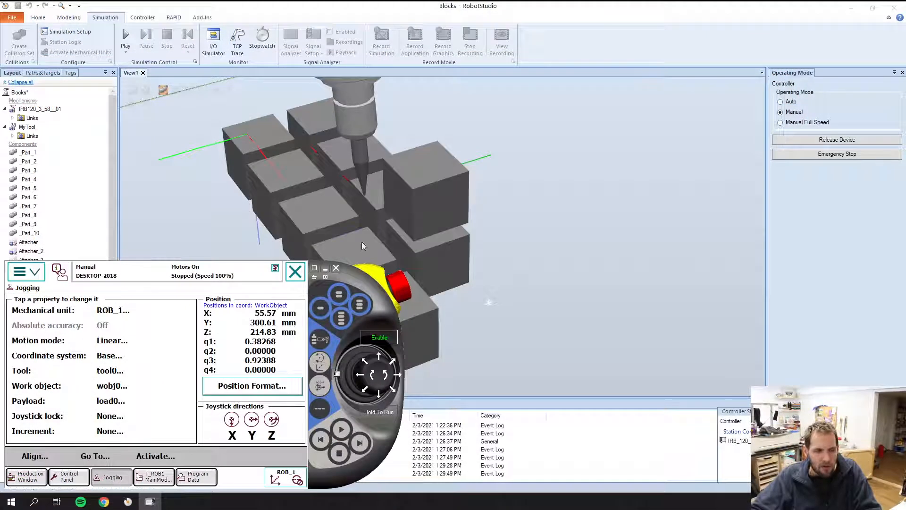
click(598, 272)
scroll(546, 263, down, 5)
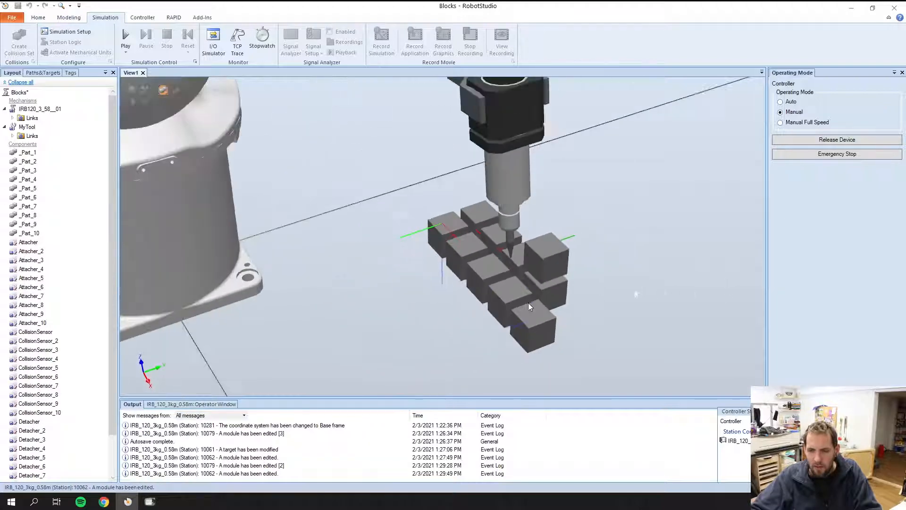
click(150, 501)
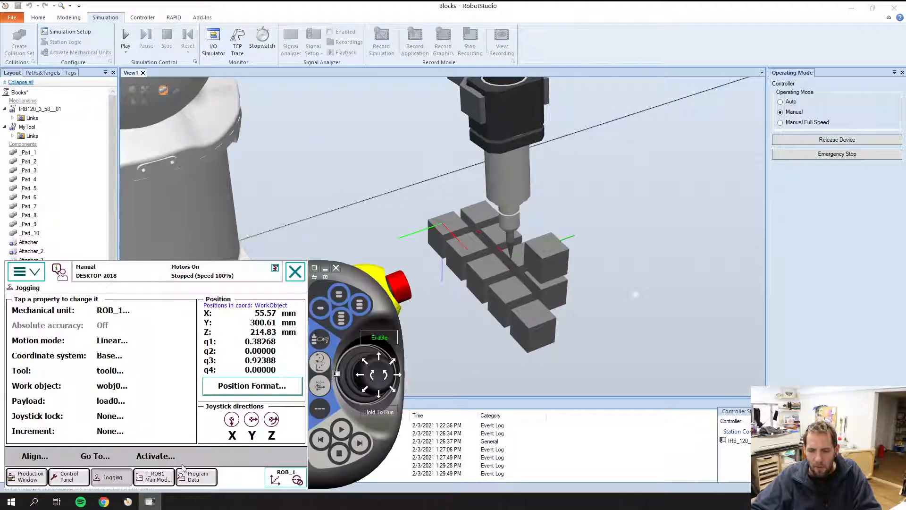
click(95, 456)
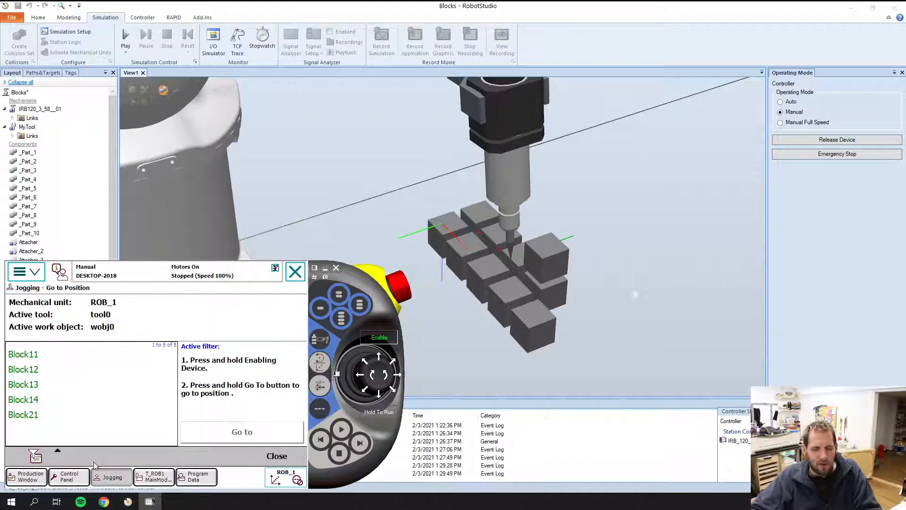
click(26, 359)
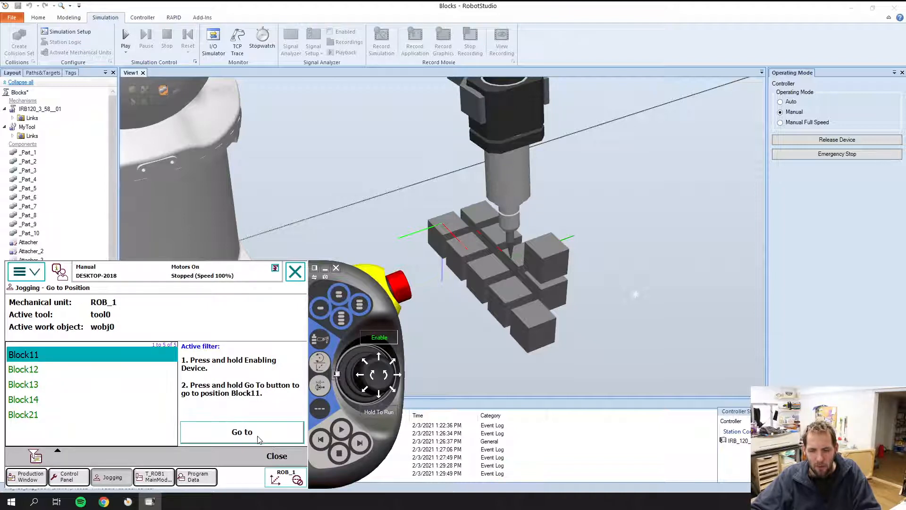
click(259, 439)
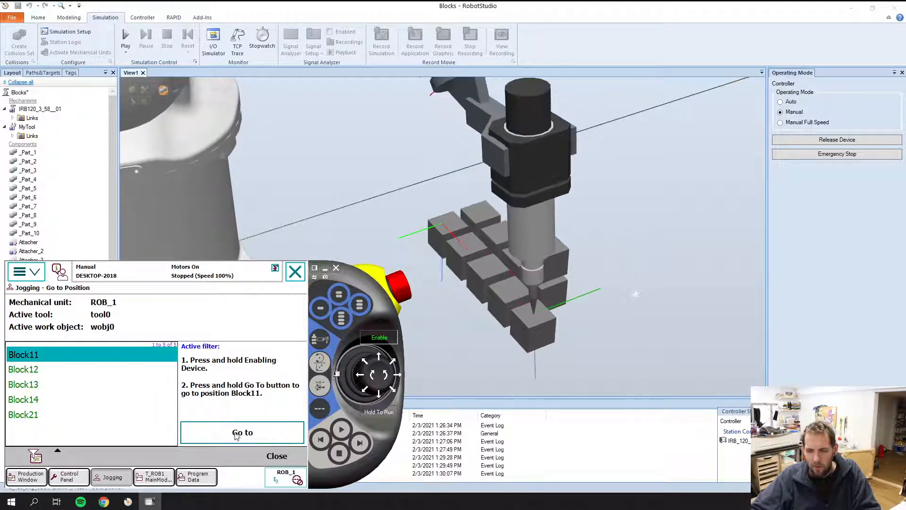
Send the robot to the Block21 position and on to Block13 to check both targets.
click(32, 414)
click(279, 439)
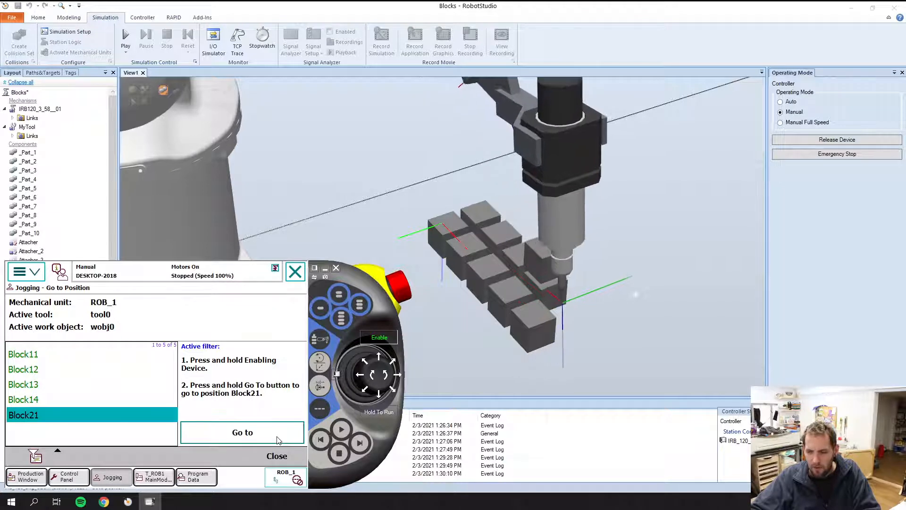
click(21, 385)
click(258, 436)
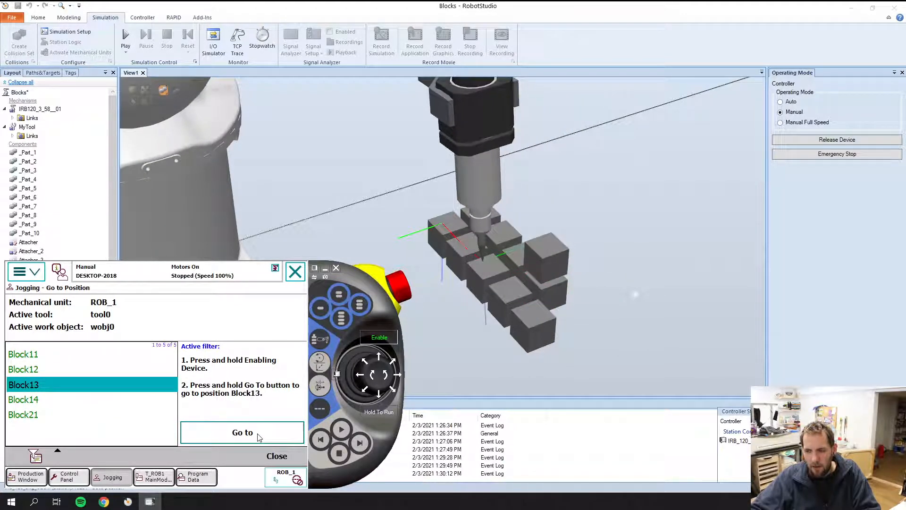
Check the robtargets by sending the robot to Block14, Block12 and back to Block13.
click(295, 272)
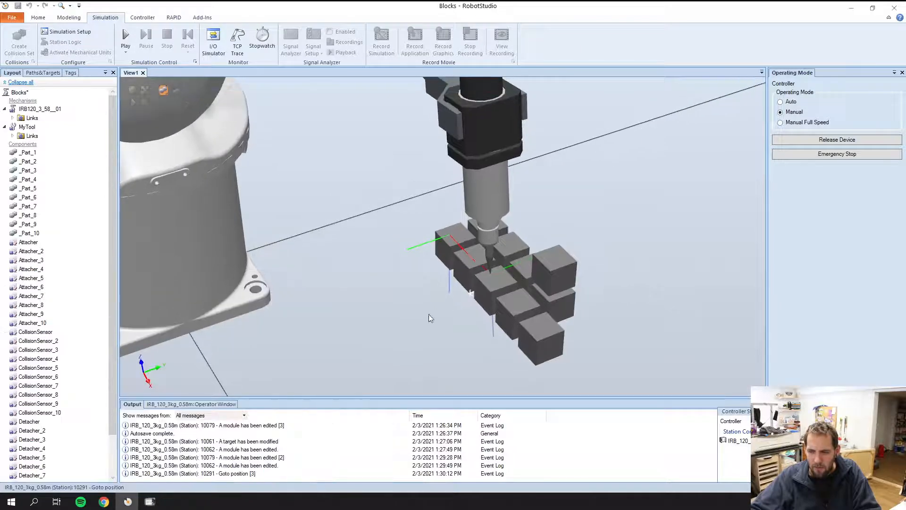
click(150, 501)
click(53, 397)
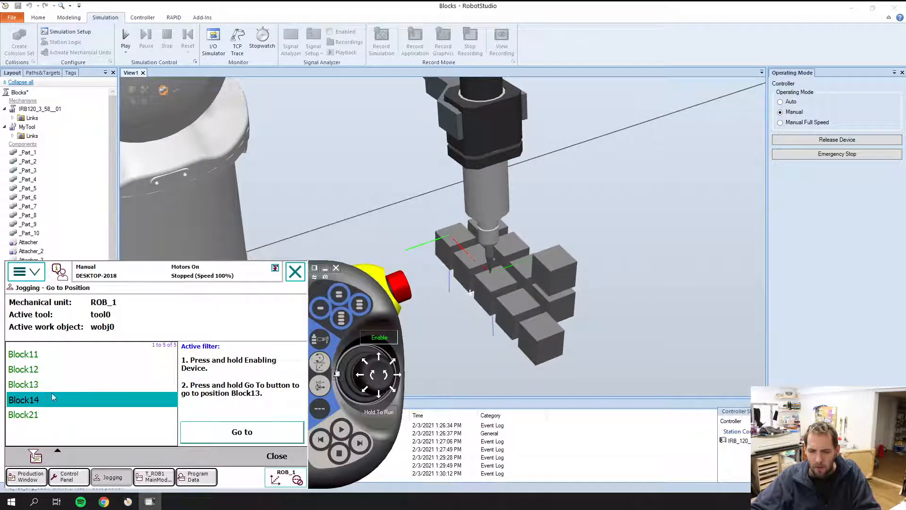
click(228, 442)
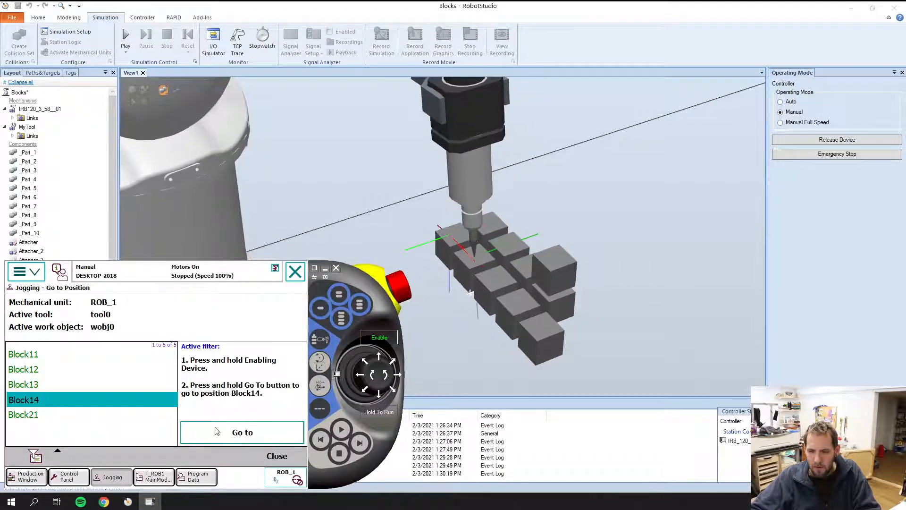
click(53, 371)
click(264, 435)
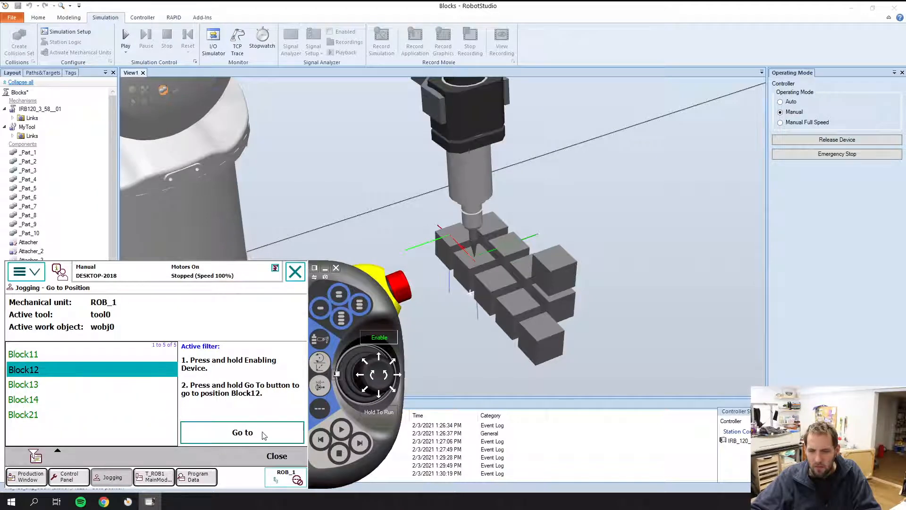
click(57, 385)
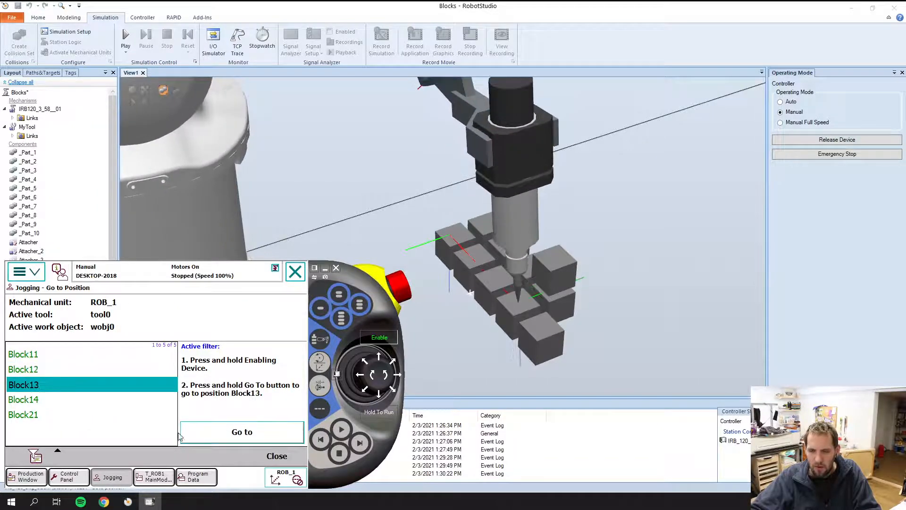
click(255, 434)
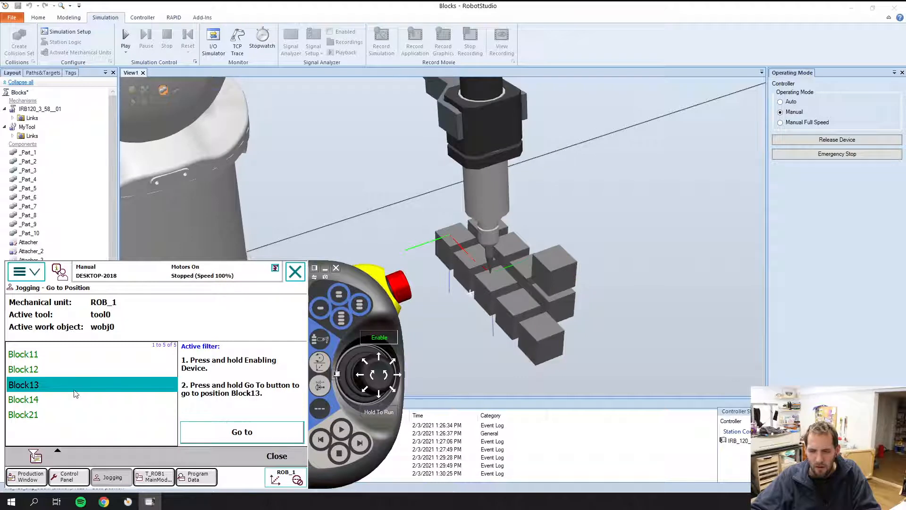
Set the x value of the Block14 robtarget to 5.73 and save it.
click(198, 477)
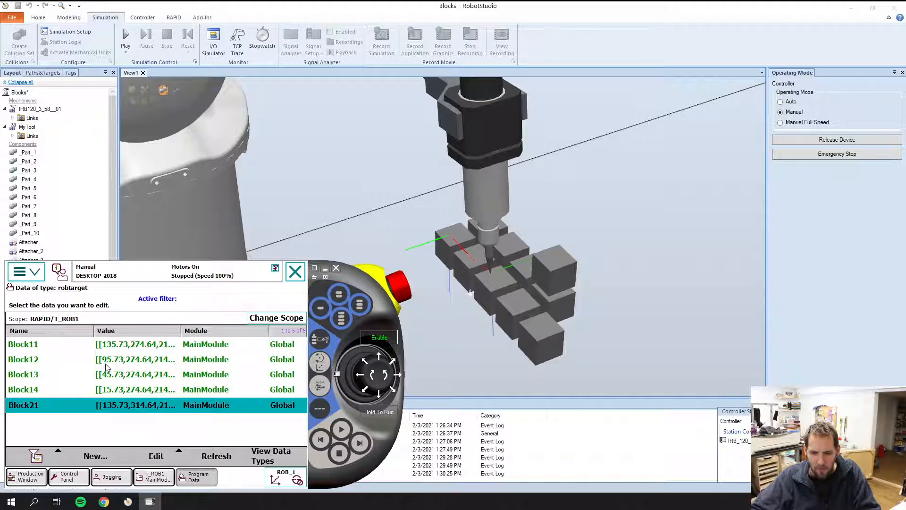
click(108, 392)
click(105, 394)
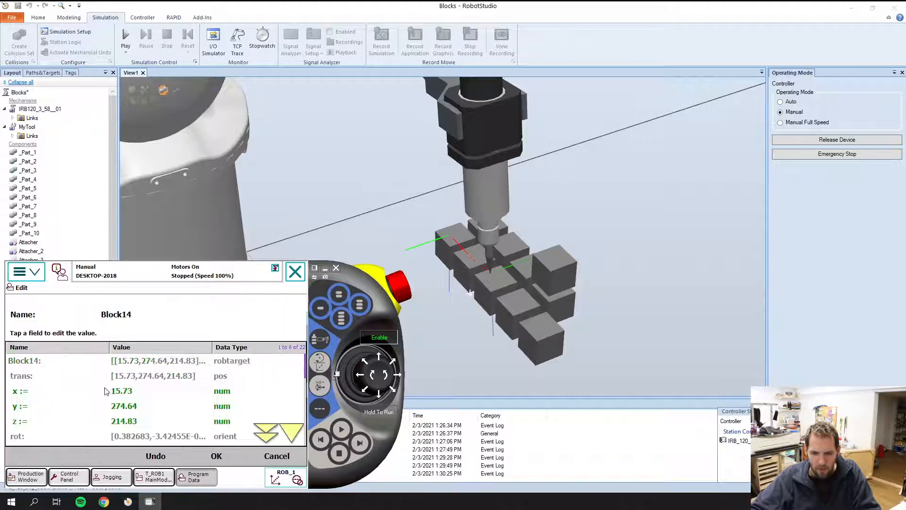
click(117, 390)
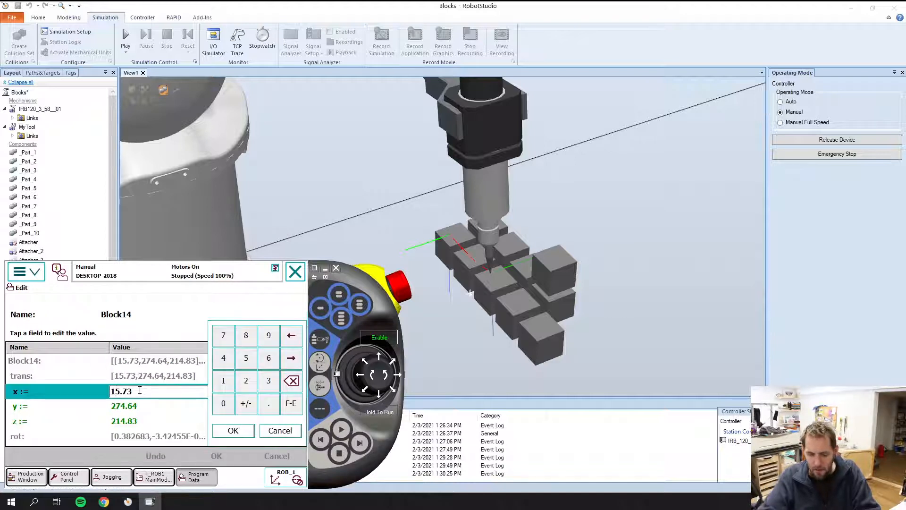
key(BackSpace)
click(233, 430)
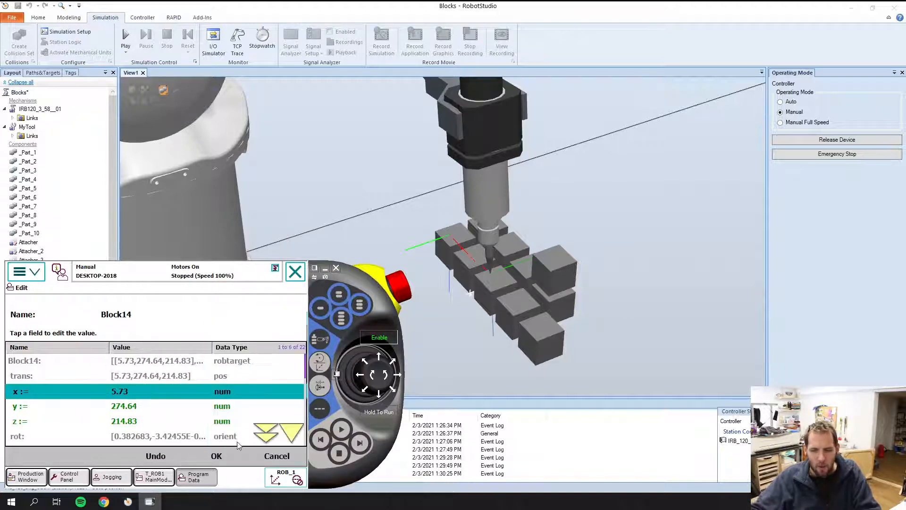
click(216, 455)
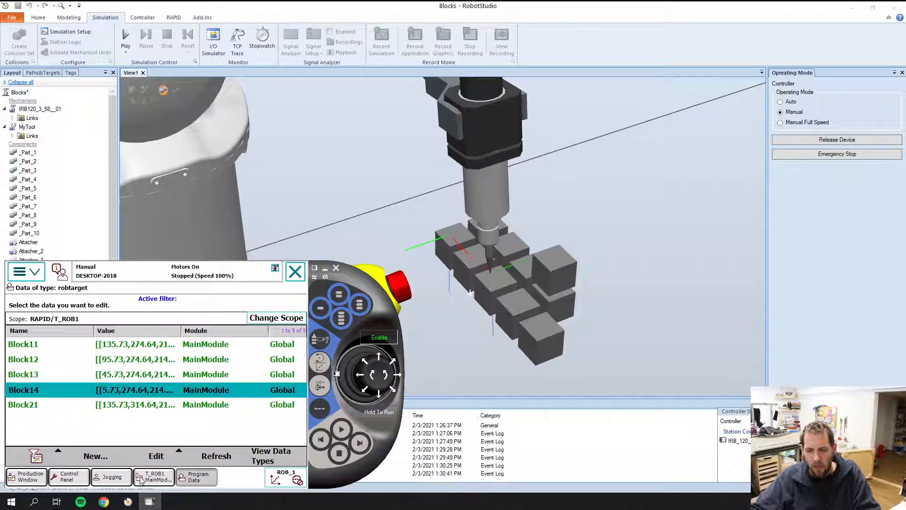
Send the robot to the Block14 position and back to Block13 to check the edited target.
click(110, 477)
click(55, 391)
click(206, 430)
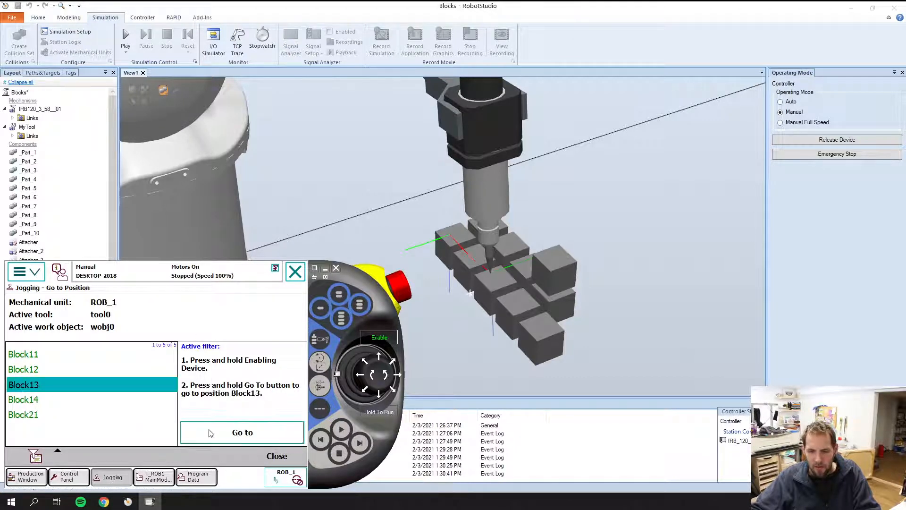
click(45, 400)
click(263, 439)
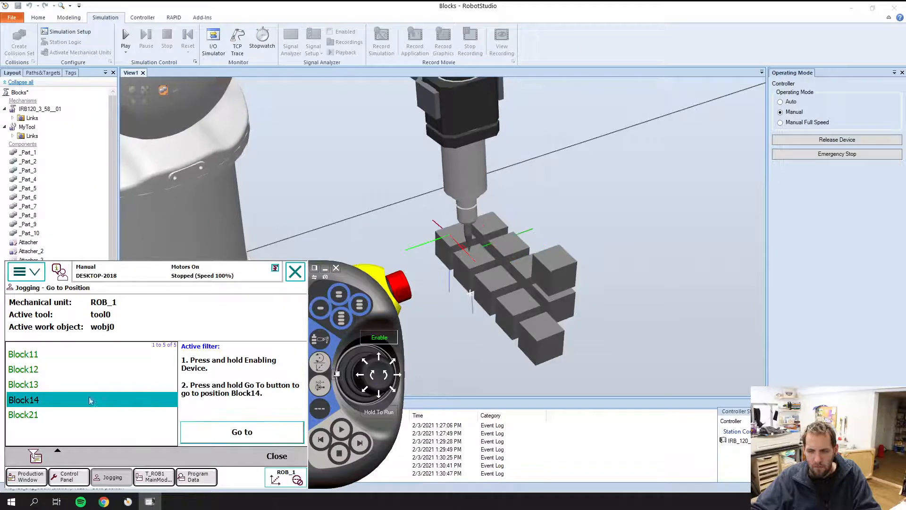
click(65, 390)
click(259, 439)
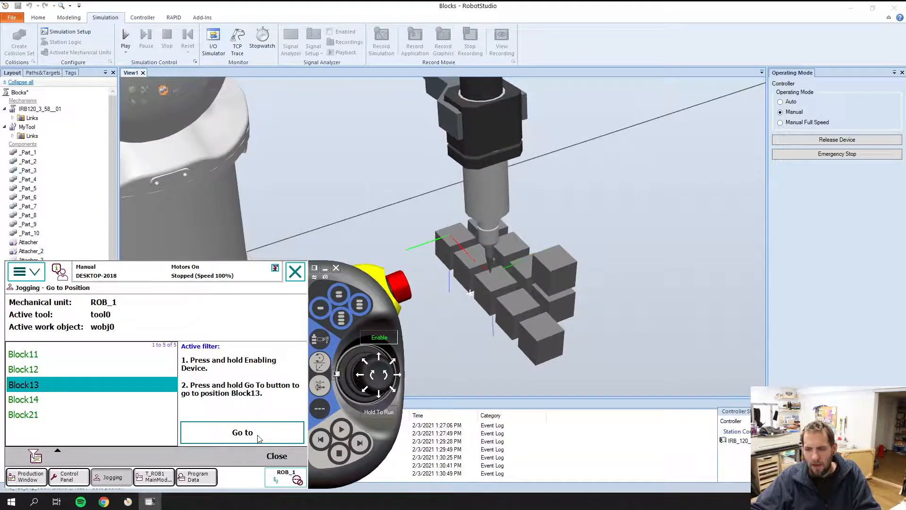
Set the x value of the Block13 robtarget to 55.73 and save it.
click(181, 479)
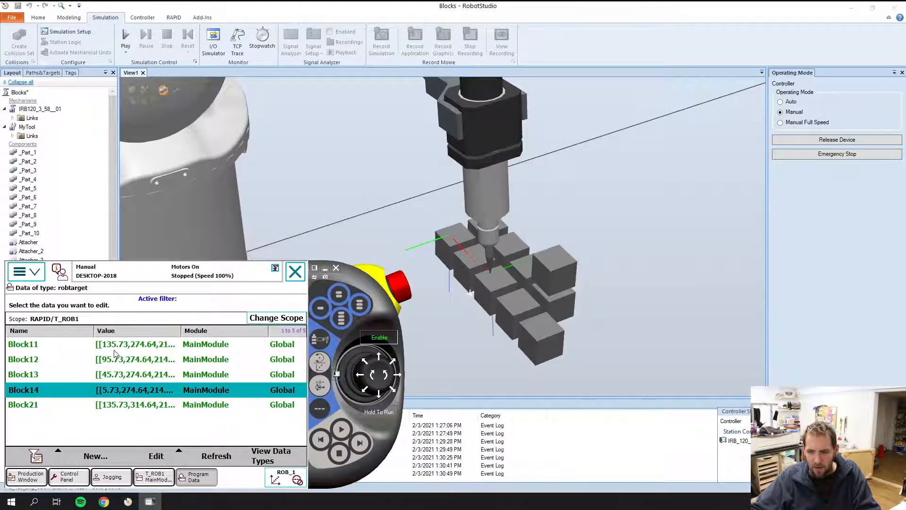
double_click(108, 374)
click(117, 391)
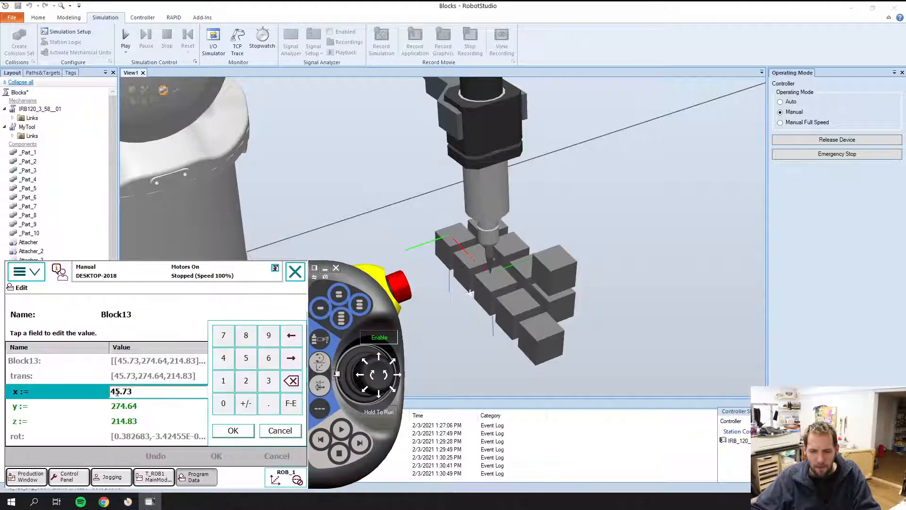
key(BackSpace)
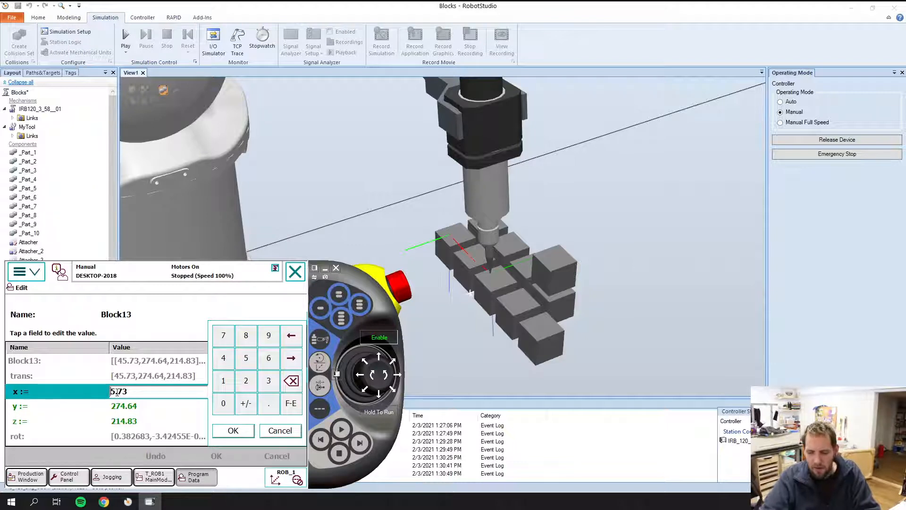
text(5)
click(234, 430)
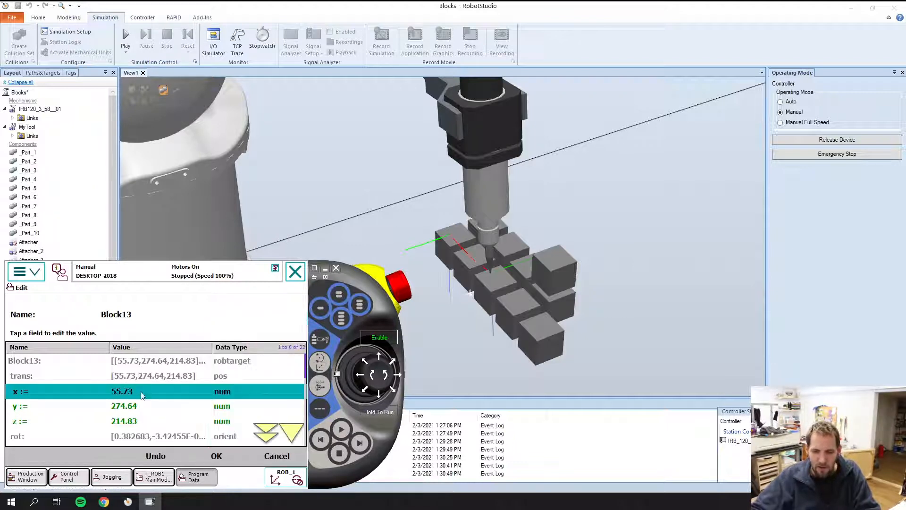
click(238, 464)
Set the x value of the Block14 robtarget back to 15.73 and save it.
double_click(109, 393)
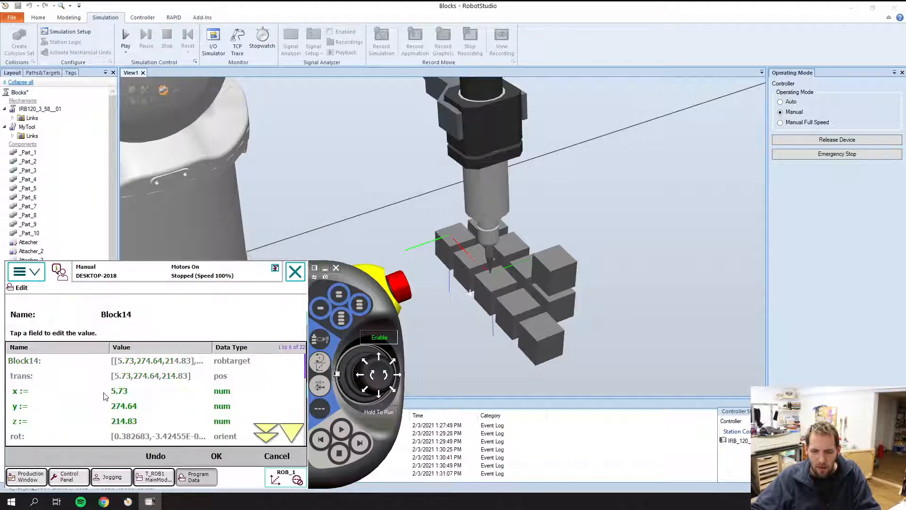
click(112, 393)
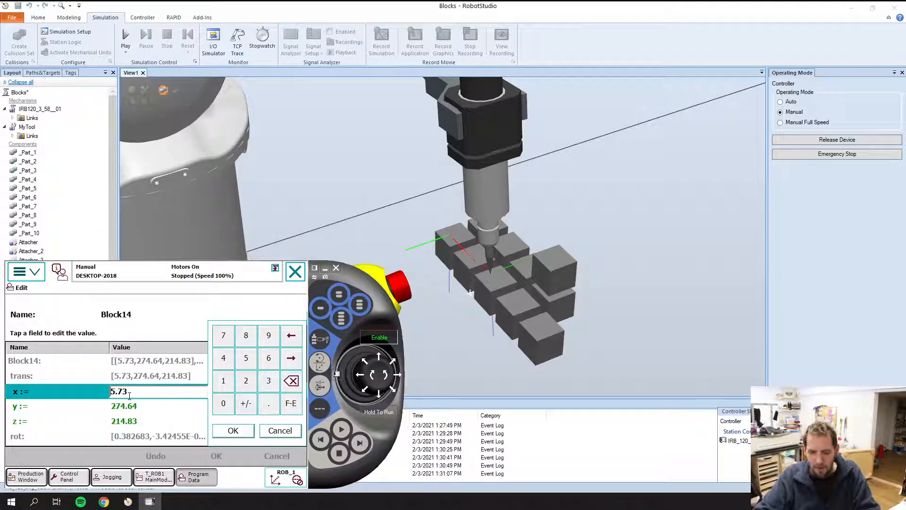
text(1)
click(233, 430)
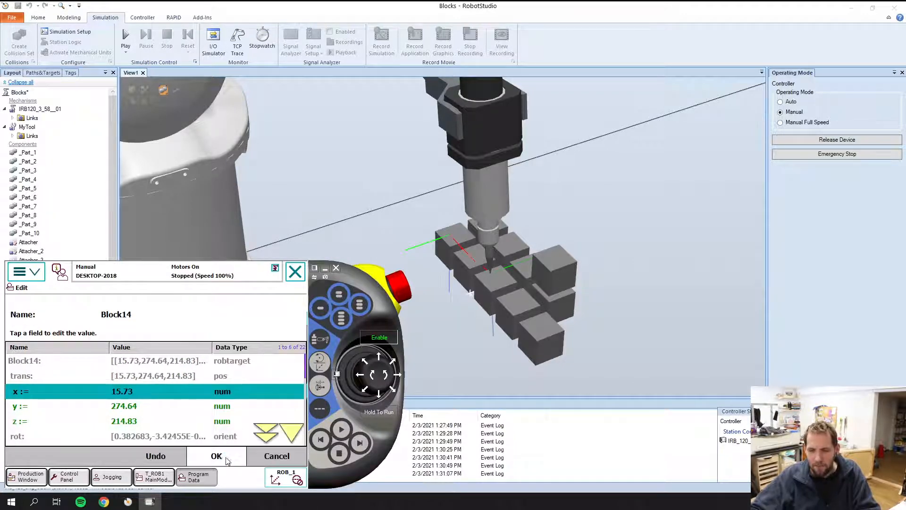
click(227, 460)
Send the robot to the Block14 position to check the corrected target against the blocks.
click(115, 478)
click(45, 387)
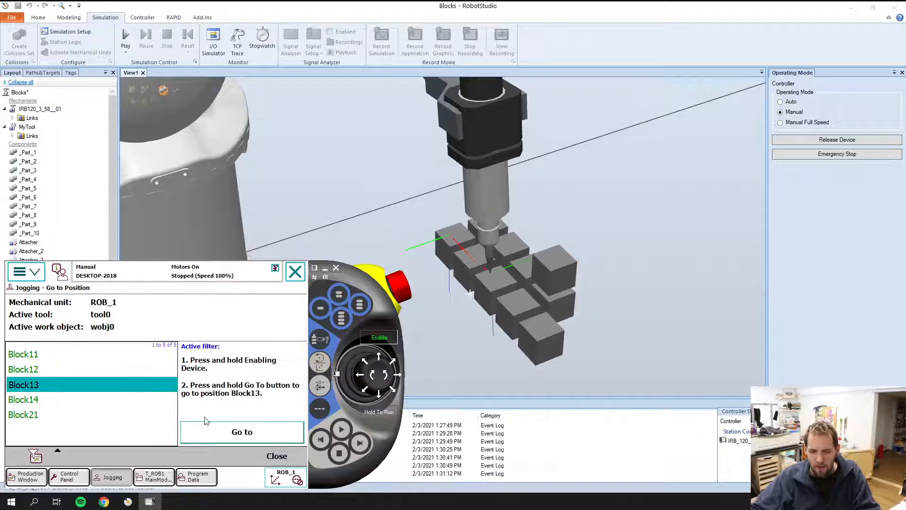
click(31, 402)
click(258, 432)
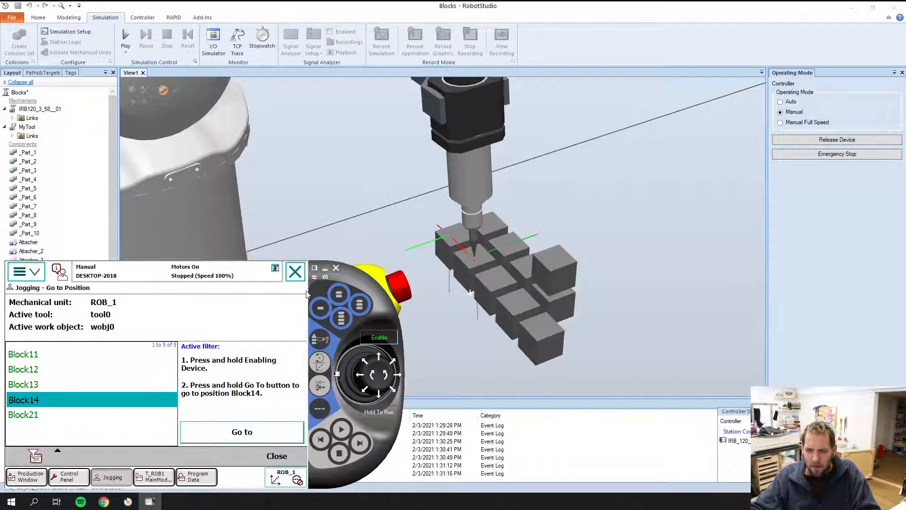
Hide the virtual FlexPendant and open MainModule of task T_ROB1 in the RAPID editor.
click(325, 268)
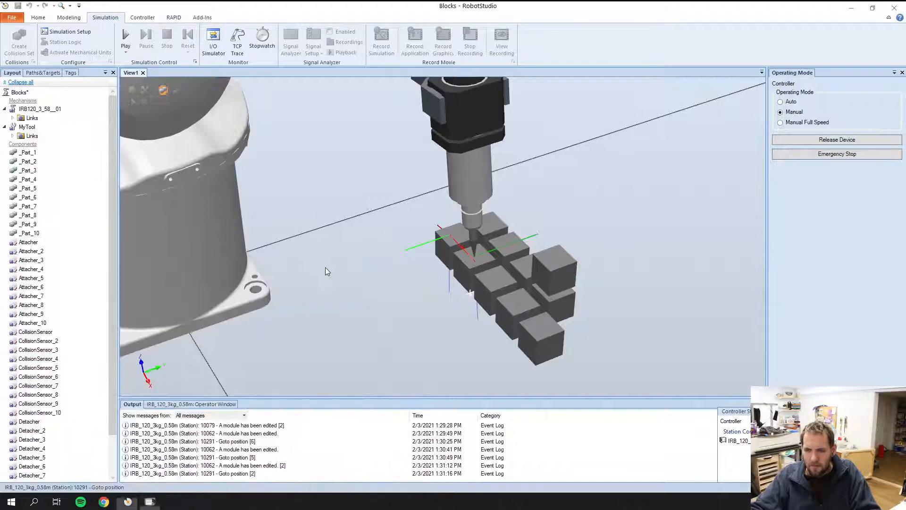
click(153, 18)
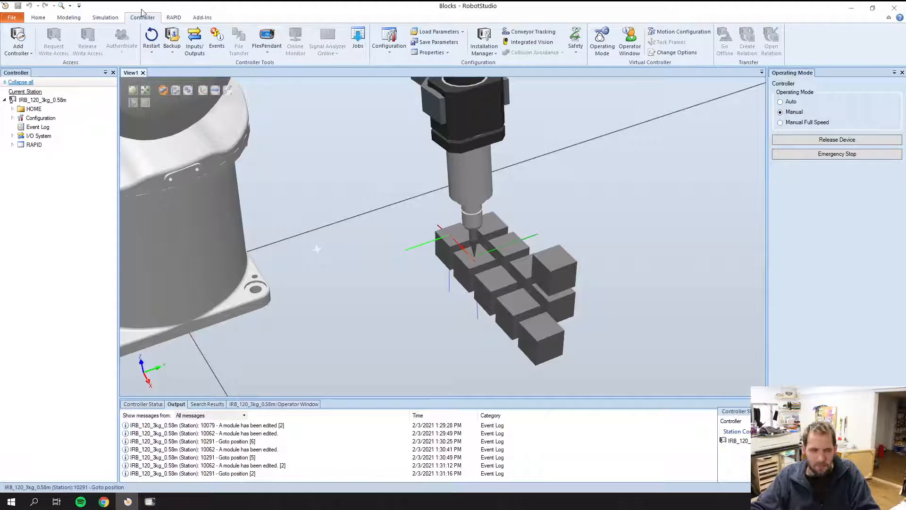
click(173, 21)
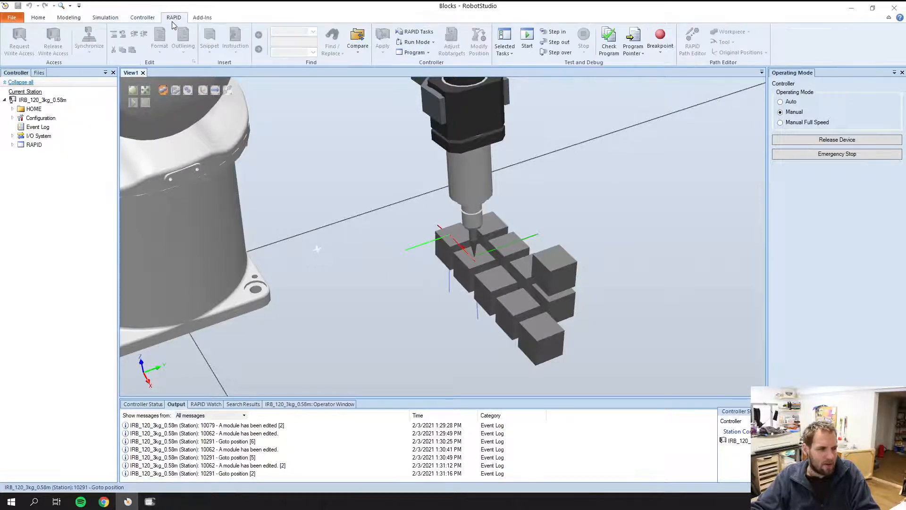
click(13, 145)
click(19, 154)
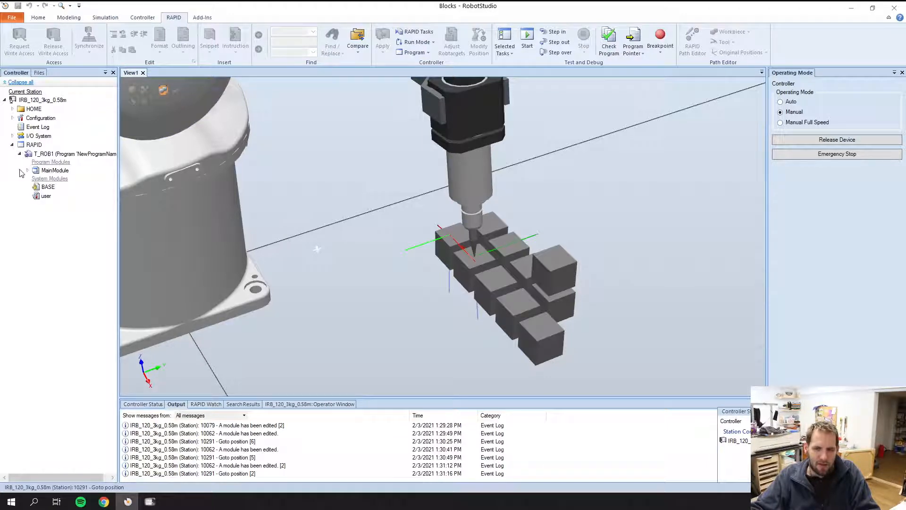
click(38, 172)
double_click(37, 172)
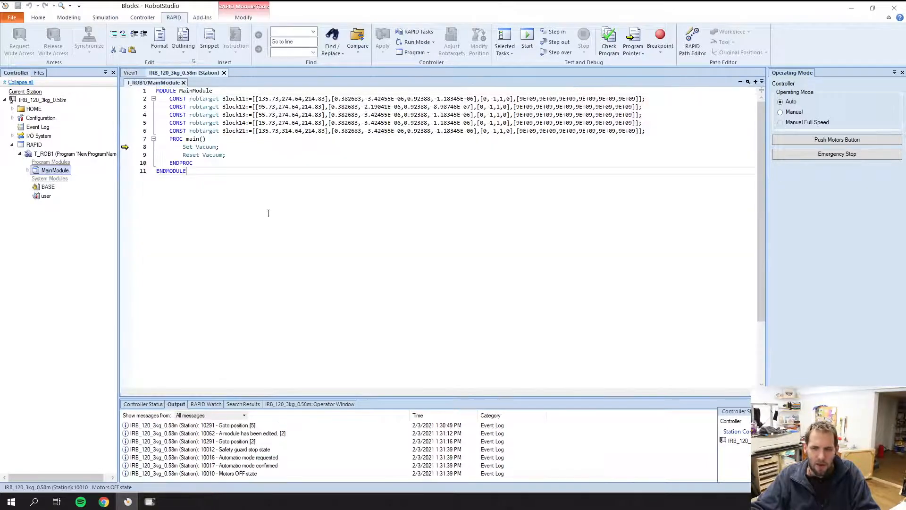
Examine the robtarget declarations in MainModule and compare the code with the program shown on the virtual FlexPendant.
mouse_move(169, 99)
mouse_down()
mouse_move(517, 100)
mouse_move(646, 122)
mouse_move(656, 135)
mouse_move(317, 131)
mouse_move(166, 102)
mouse_up()
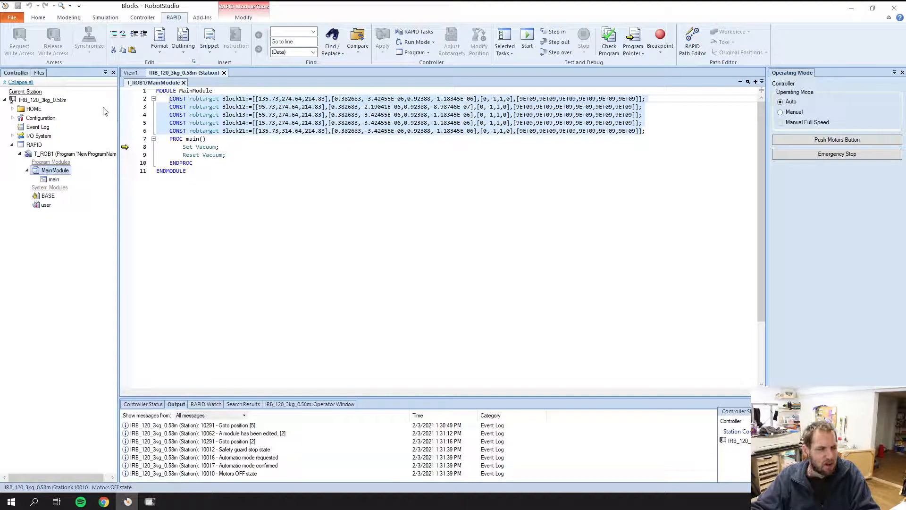
click(261, 186)
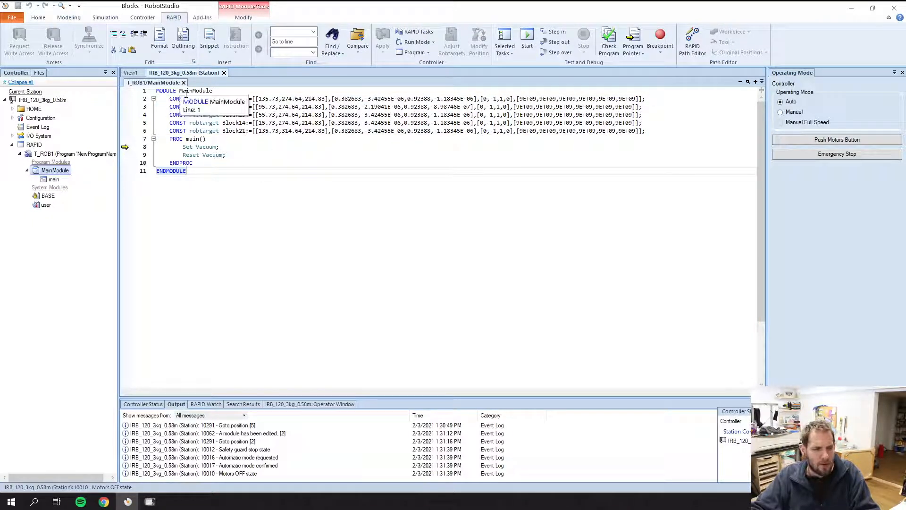
click(150, 502)
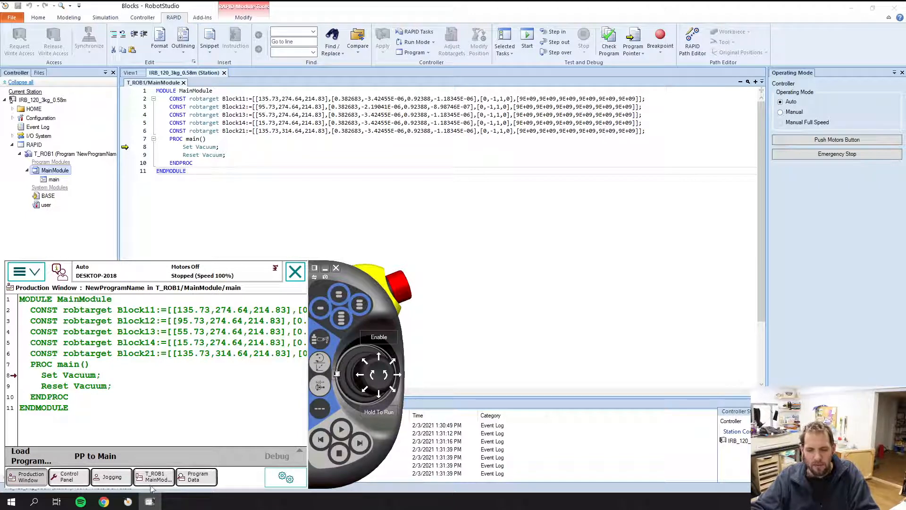
mouse_move(122, 508)
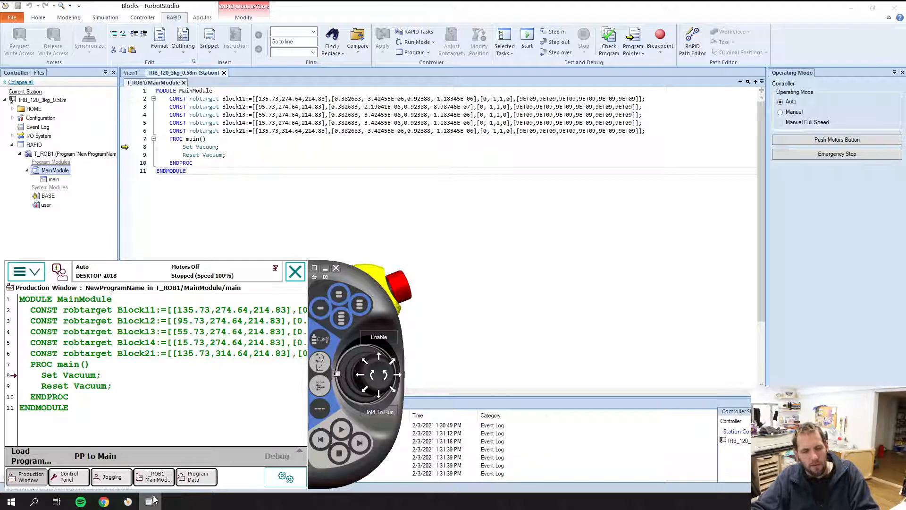
click(127, 501)
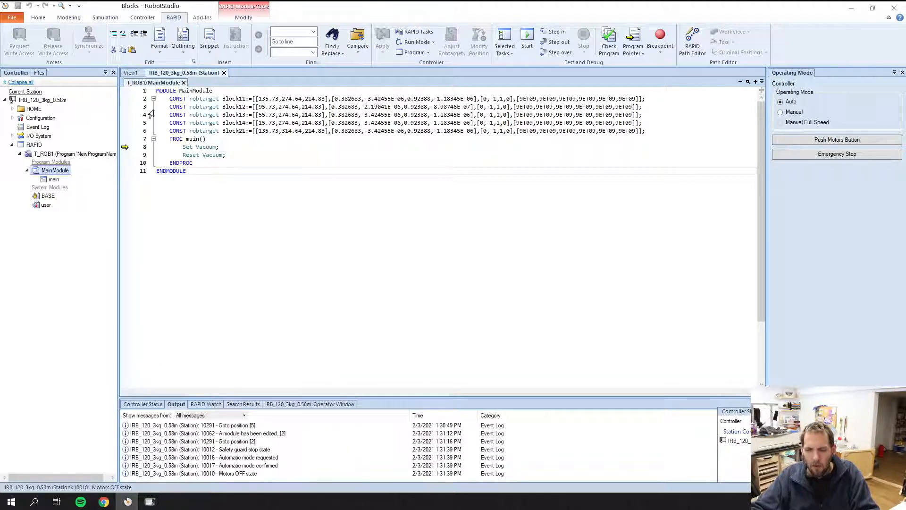
key(ctrl+a)
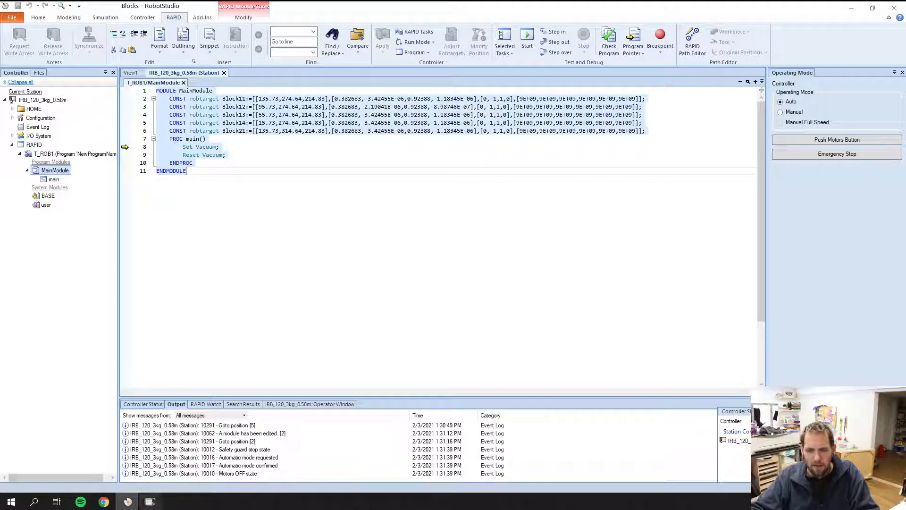
click(150, 502)
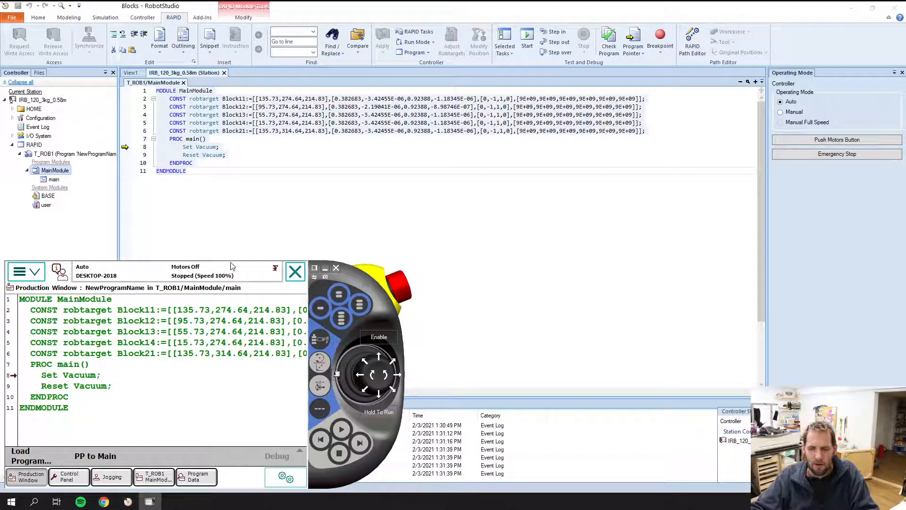
click(13, 19)
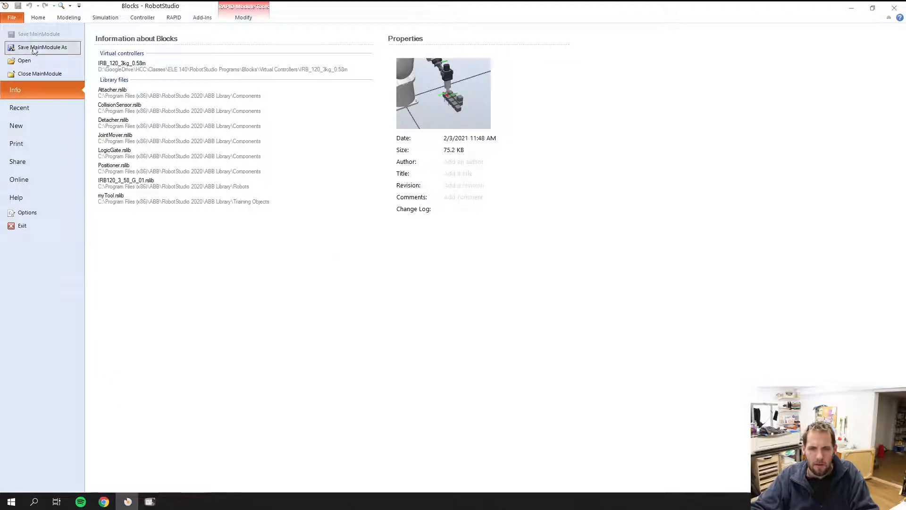
click(11, 19)
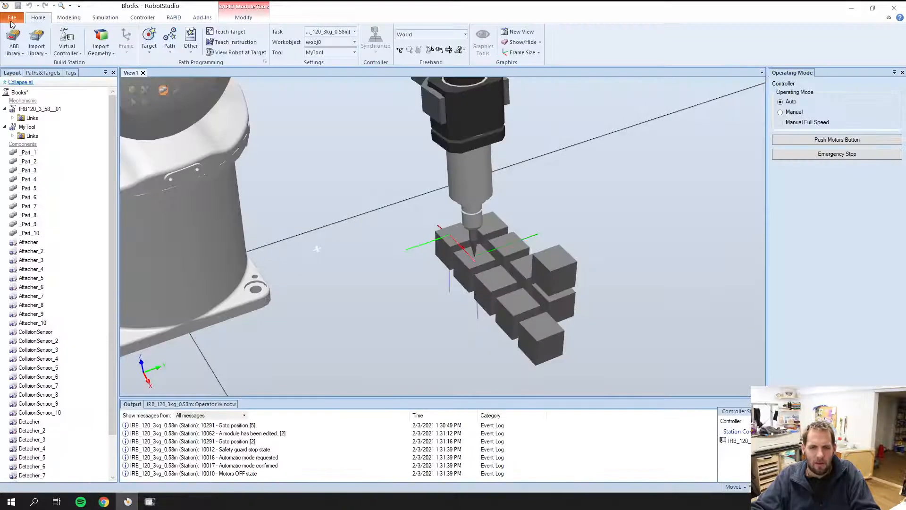
click(9, 20)
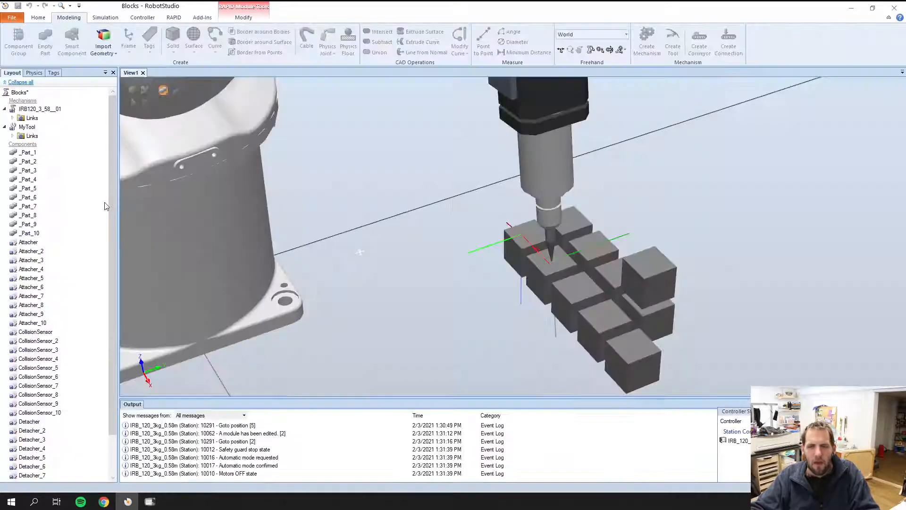
Return to the 3D view of the blocks and open the robtarget list in the virtual FlexPendant's program data.
click(69, 17)
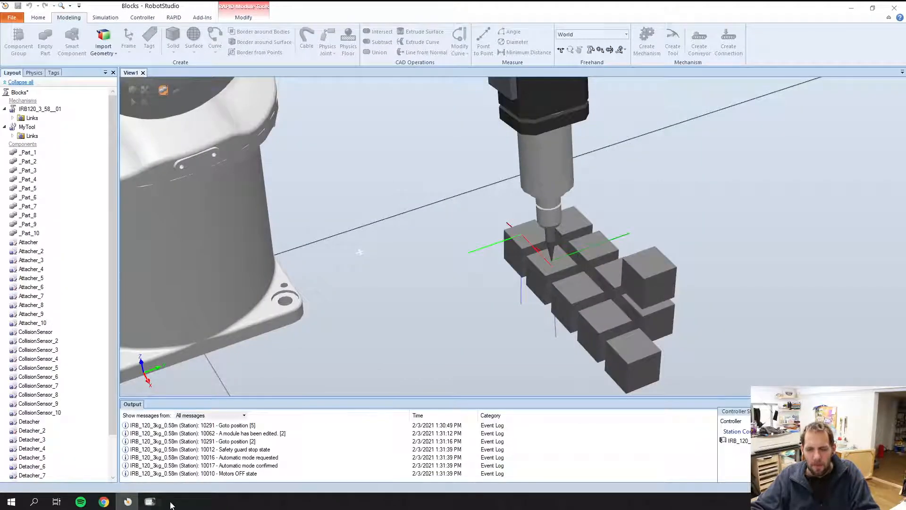
click(150, 501)
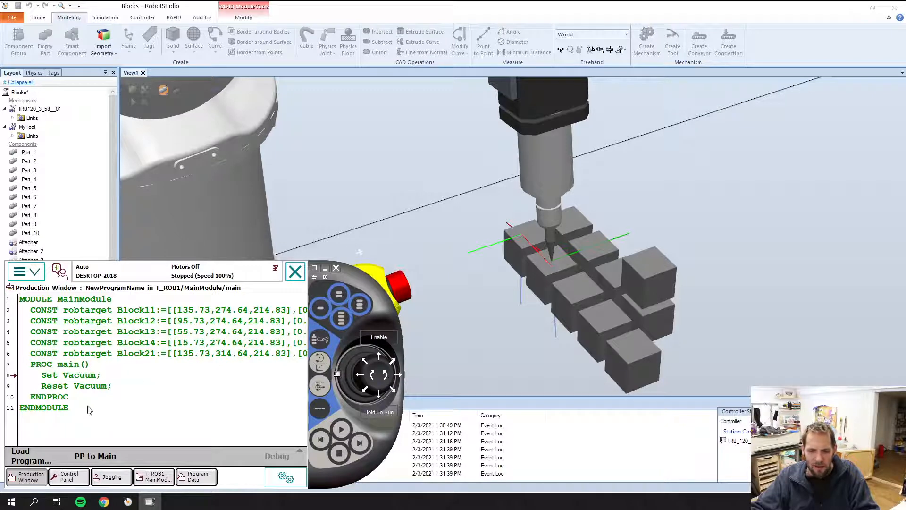
click(198, 482)
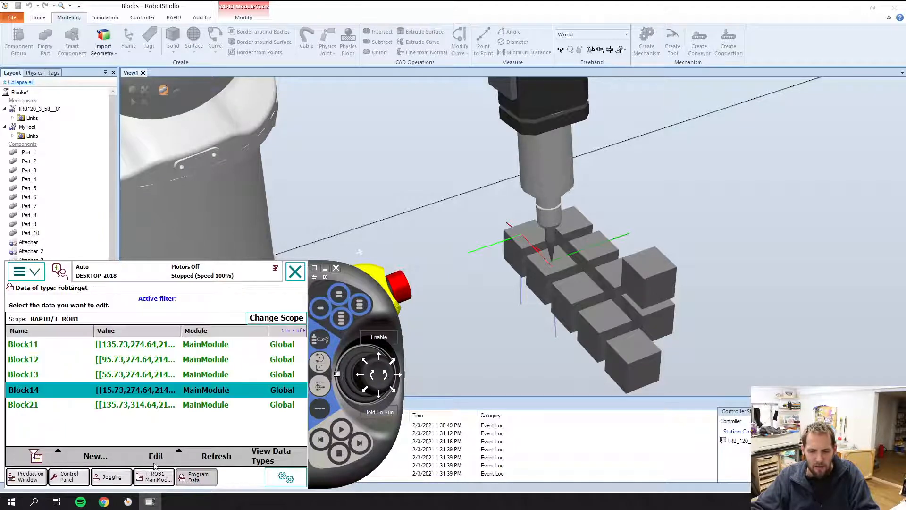
Return from the robtarget list to the used data types of T_ROB1 and select the robtarget type.
click(266, 451)
click(274, 454)
click(282, 440)
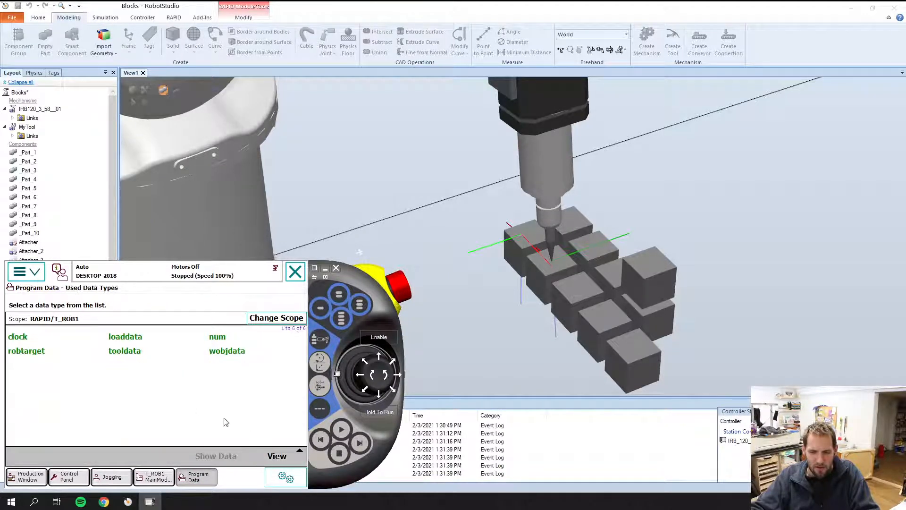
click(26, 354)
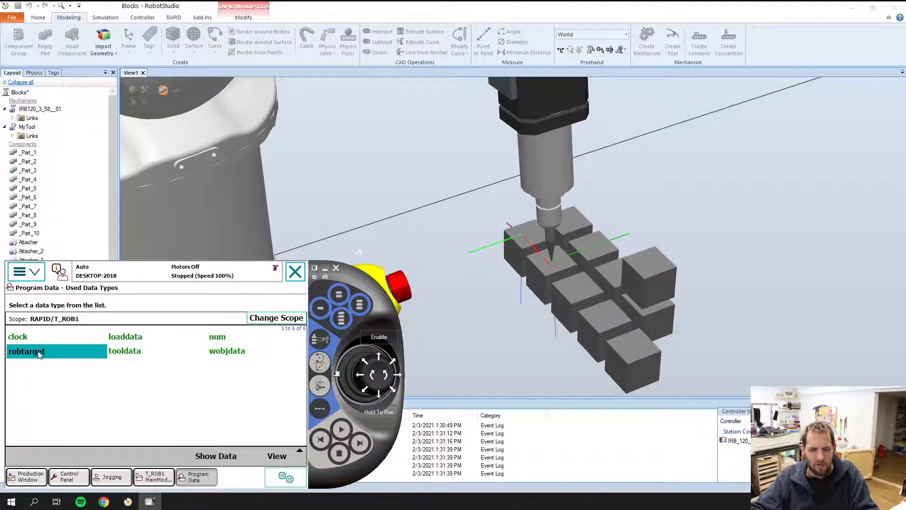
double_click(39, 353)
click(261, 462)
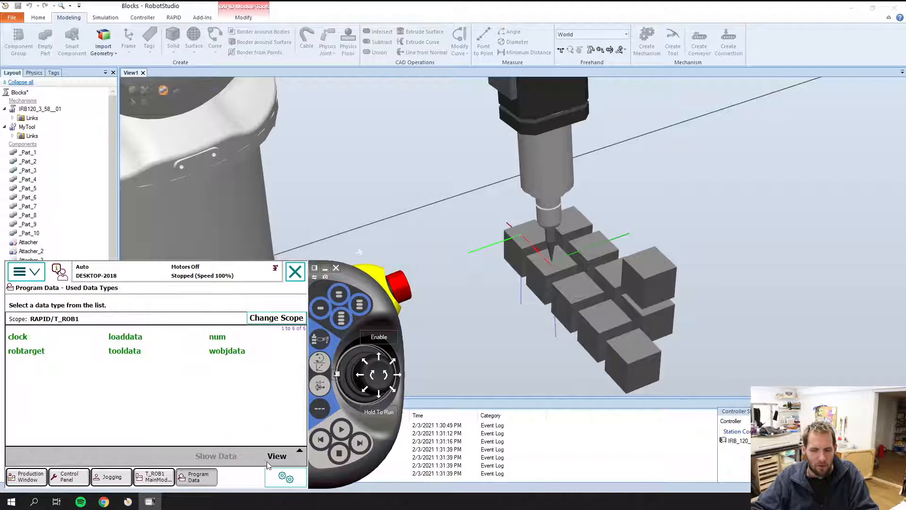
click(274, 456)
click(129, 404)
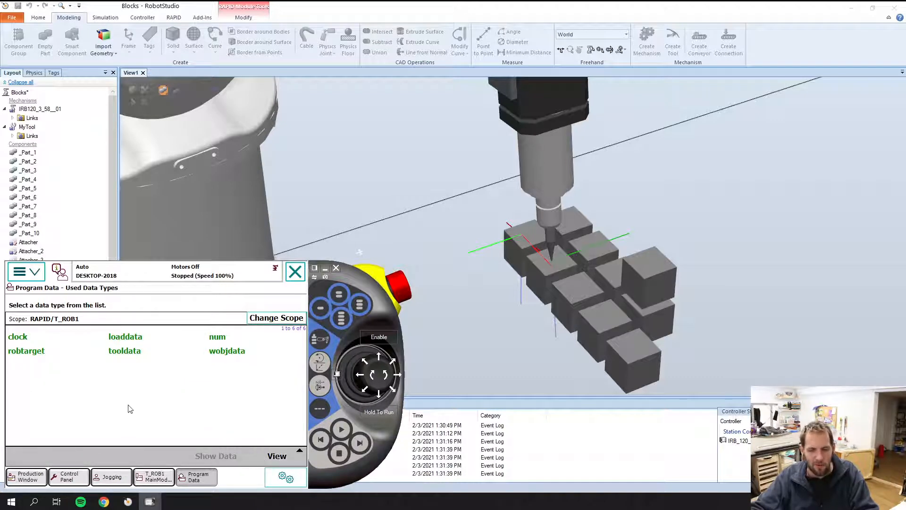
click(41, 354)
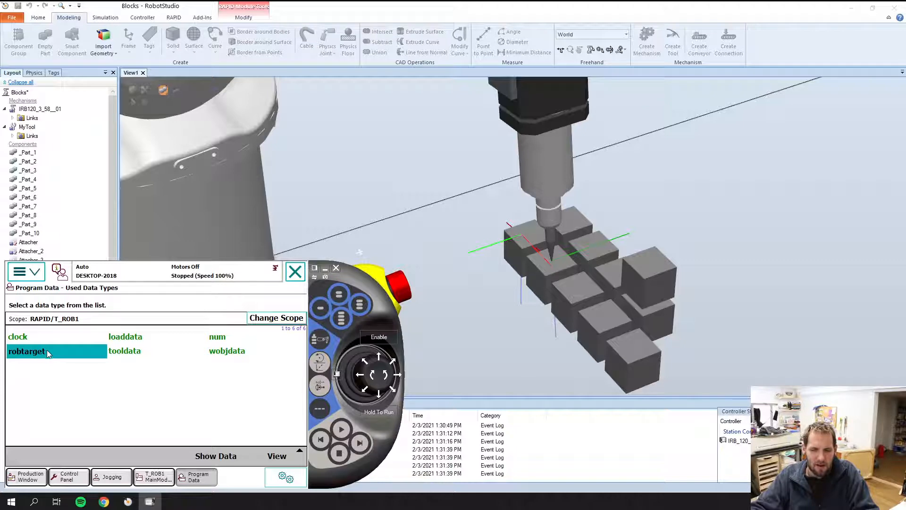
Check the editing options for the Block14 declaration in the pendant's MainModule program and return to the program data types.
click(155, 476)
click(140, 377)
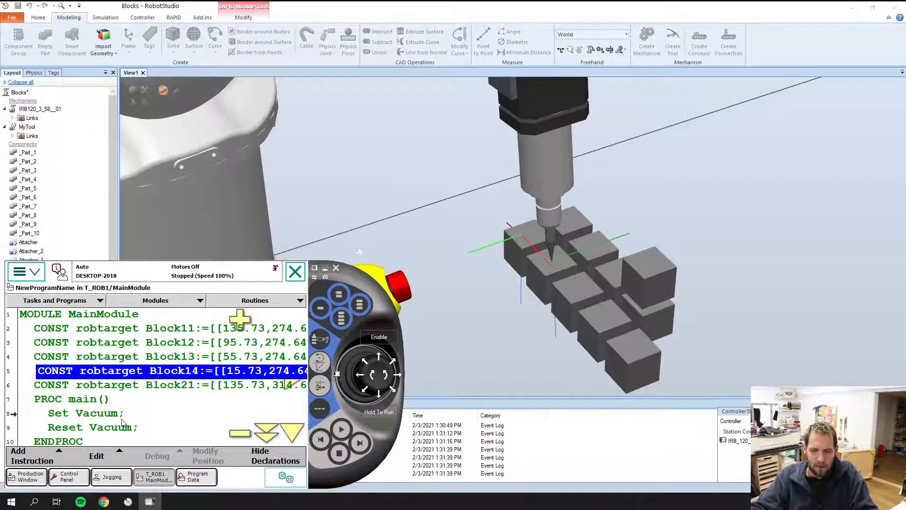
click(103, 459)
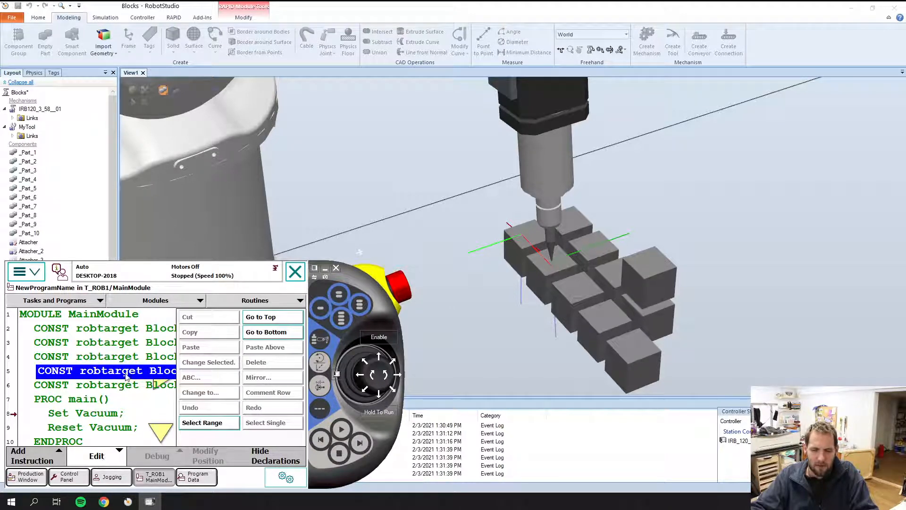
click(210, 423)
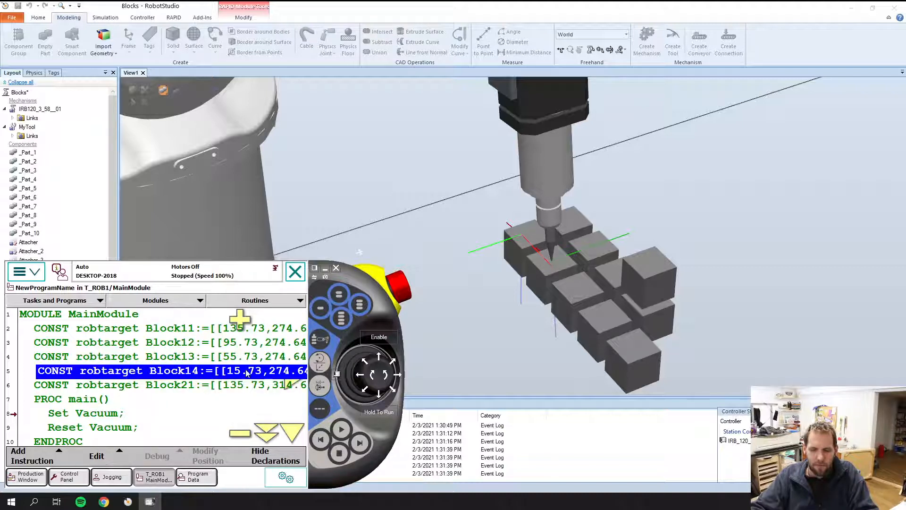
click(193, 479)
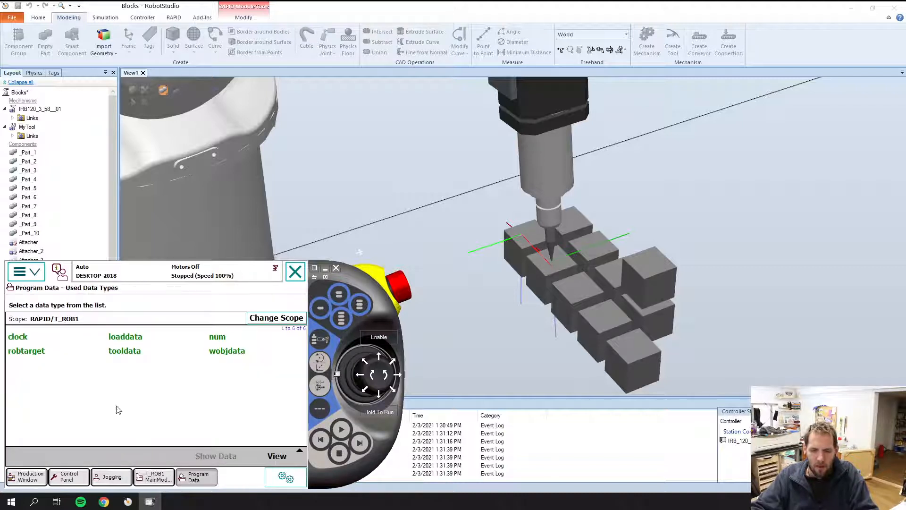